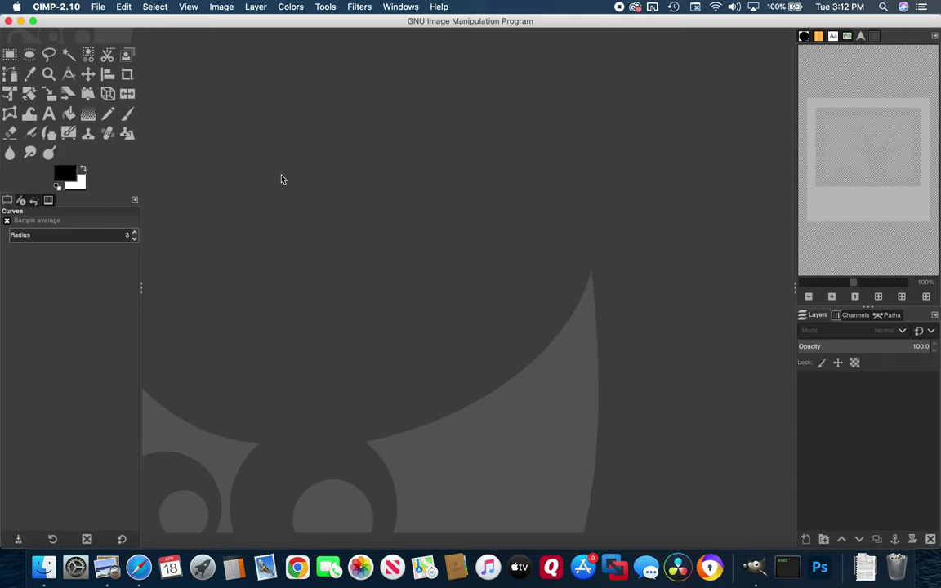
Create a new white 11 × 8.5 inch image at 300 ppi (3300×2550 pixels).
click(98, 6)
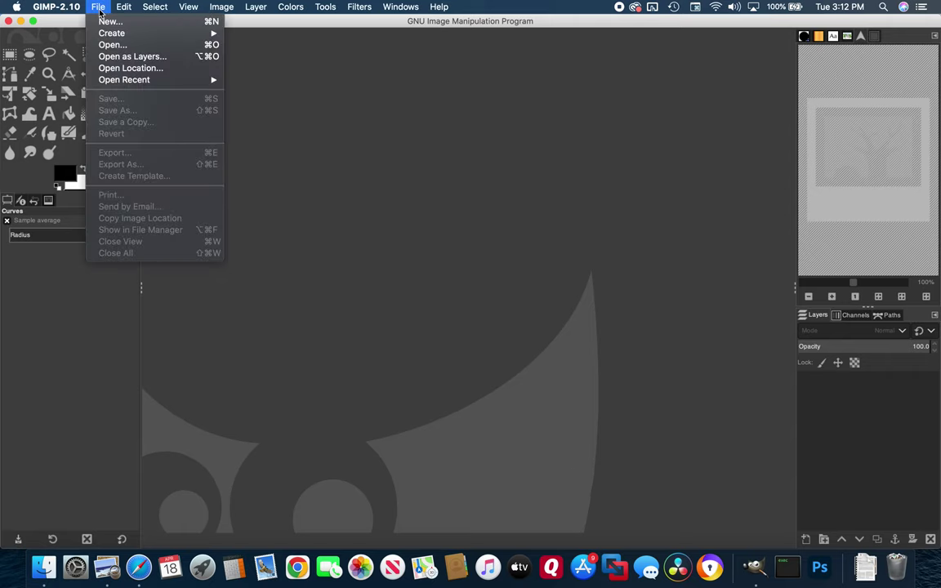
click(101, 20)
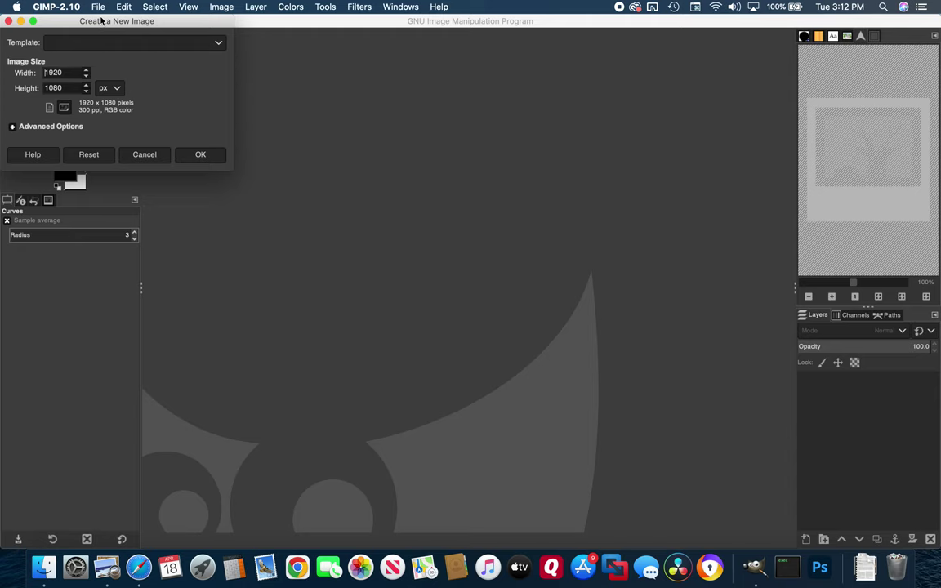
click(107, 86)
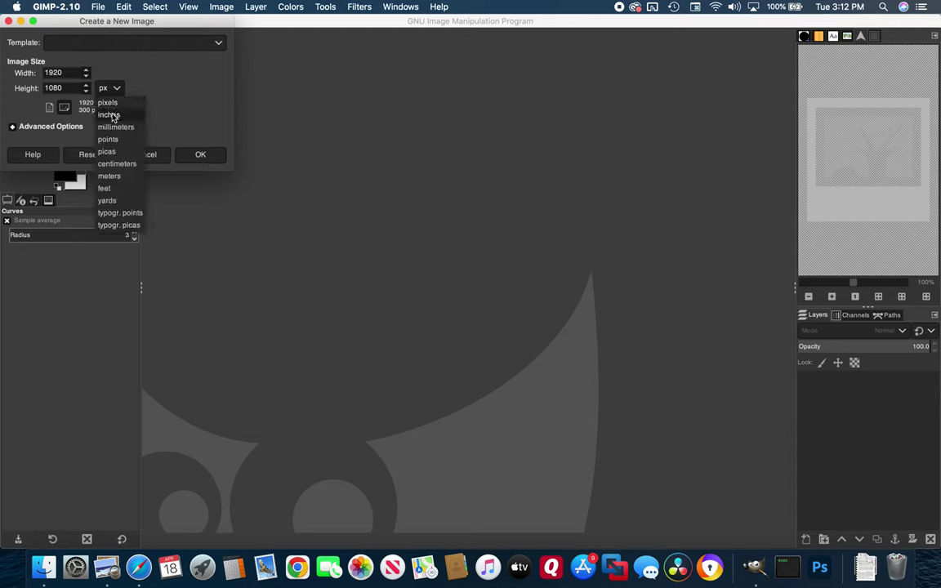
click(112, 116)
drag(63, 73, 22, 74)
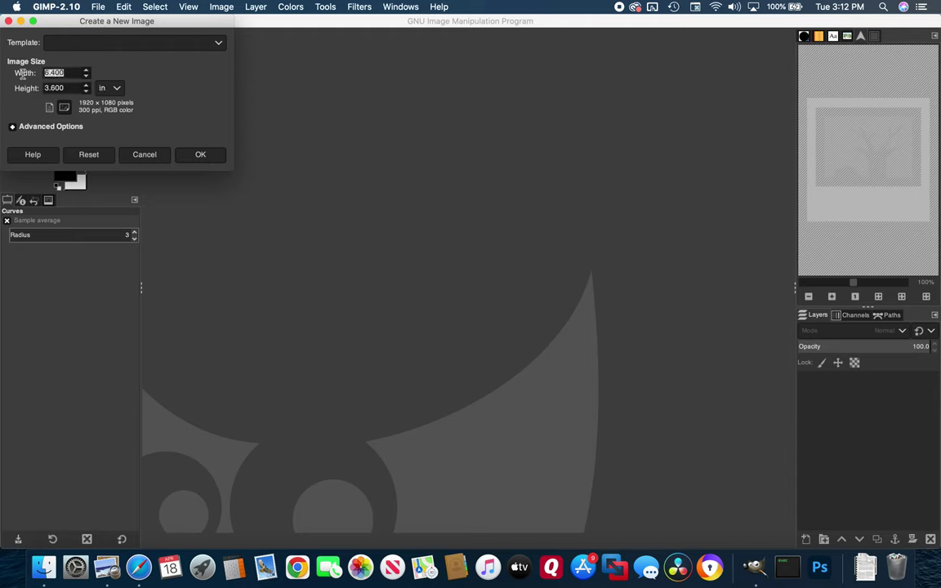
text(11)
key(Tab)
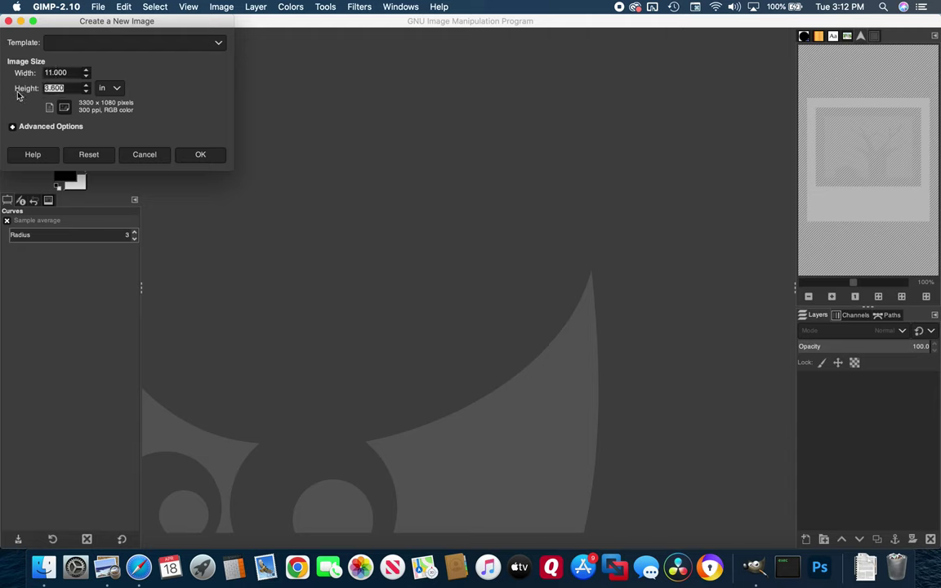
text(8.5)
click(12, 128)
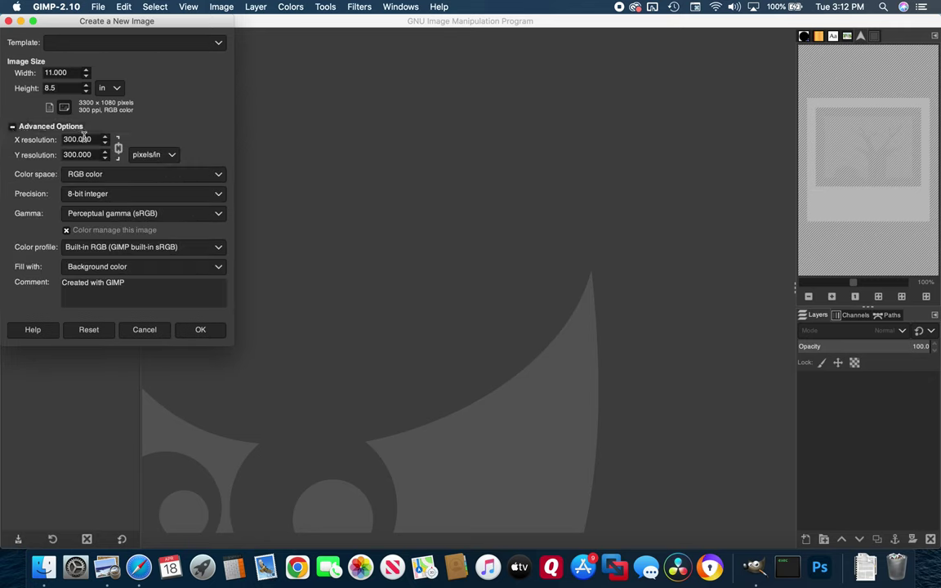
click(198, 330)
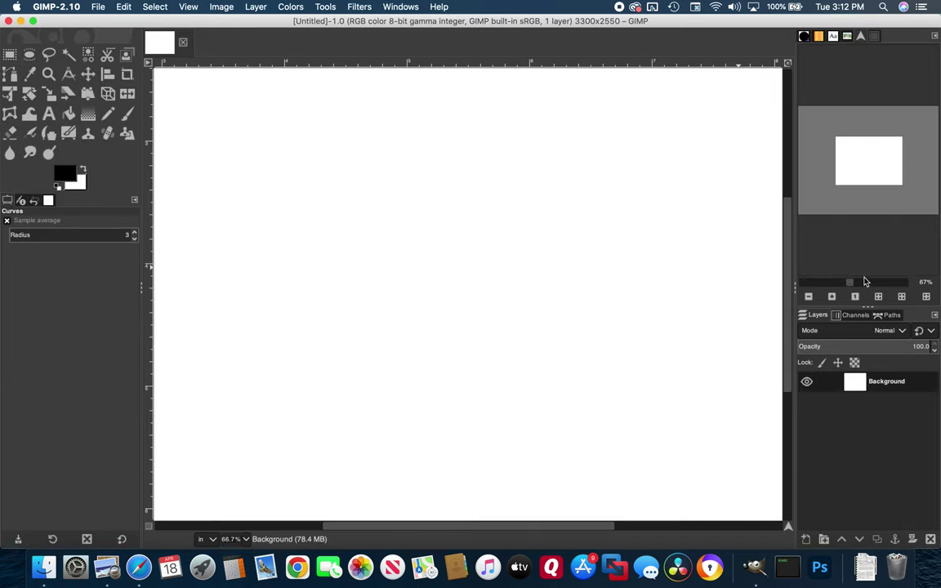
Fit the 3300×2550 sheet in the window, then zoom out to 25%.
drag(849, 286, 844, 284)
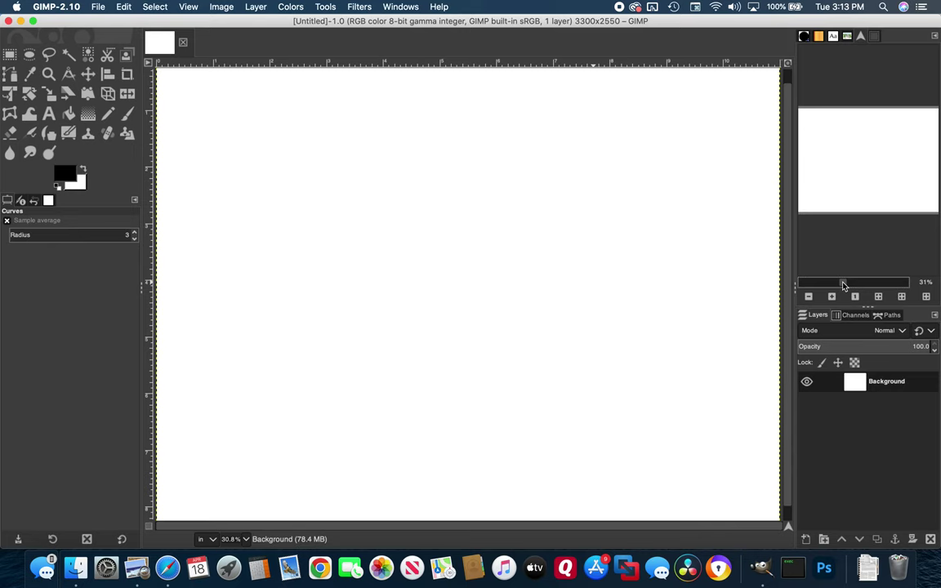
click(855, 298)
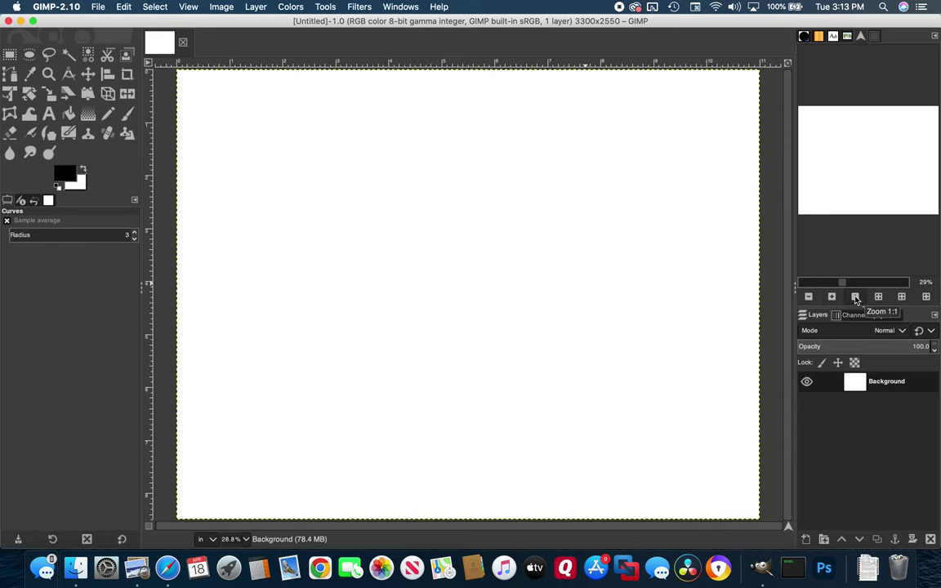
click(809, 298)
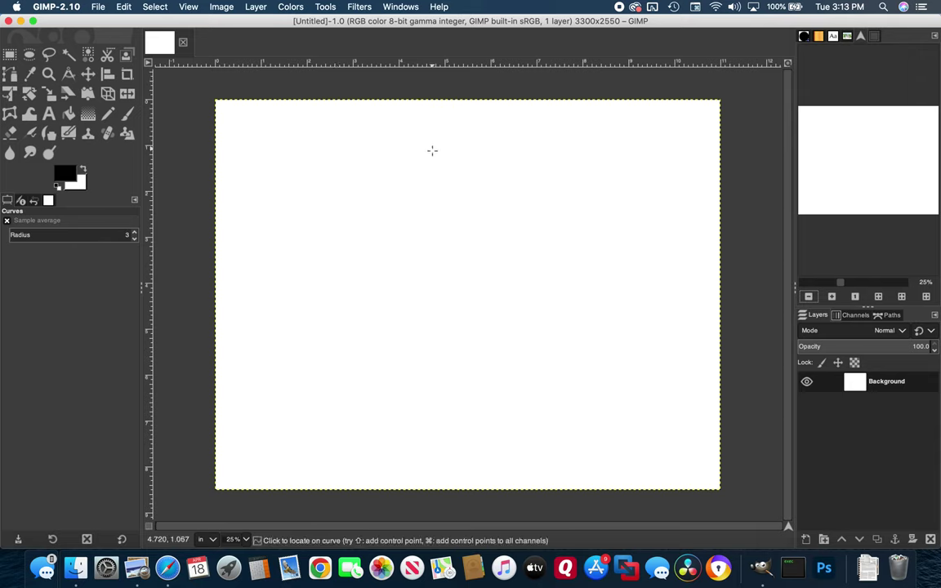
Start File > Open as Layers and browse into the home Dropbox folder.
click(99, 7)
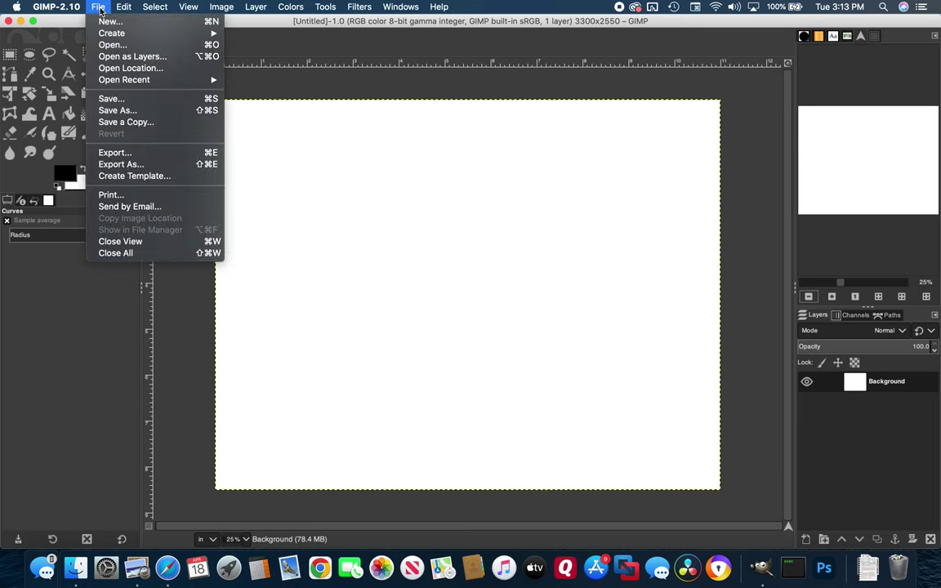
click(125, 58)
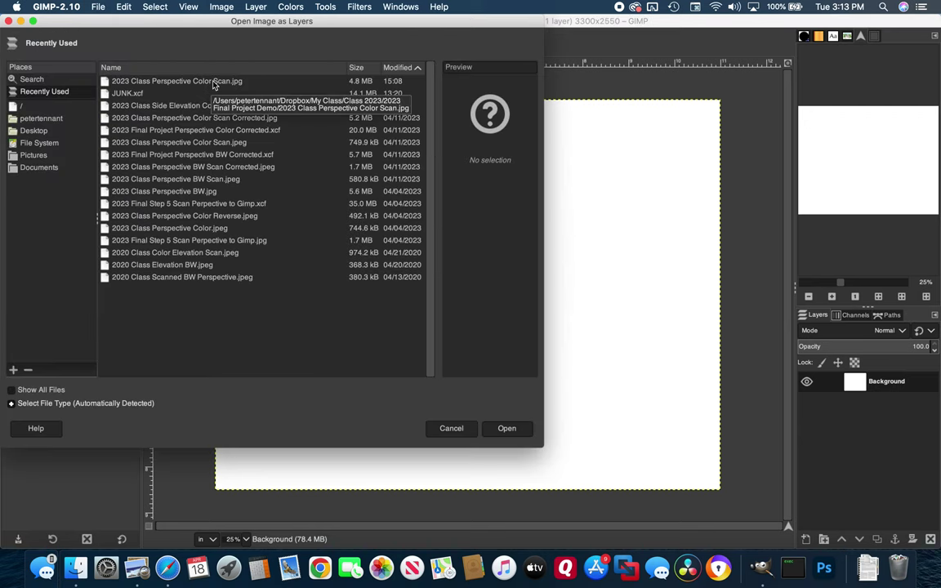
click(40, 118)
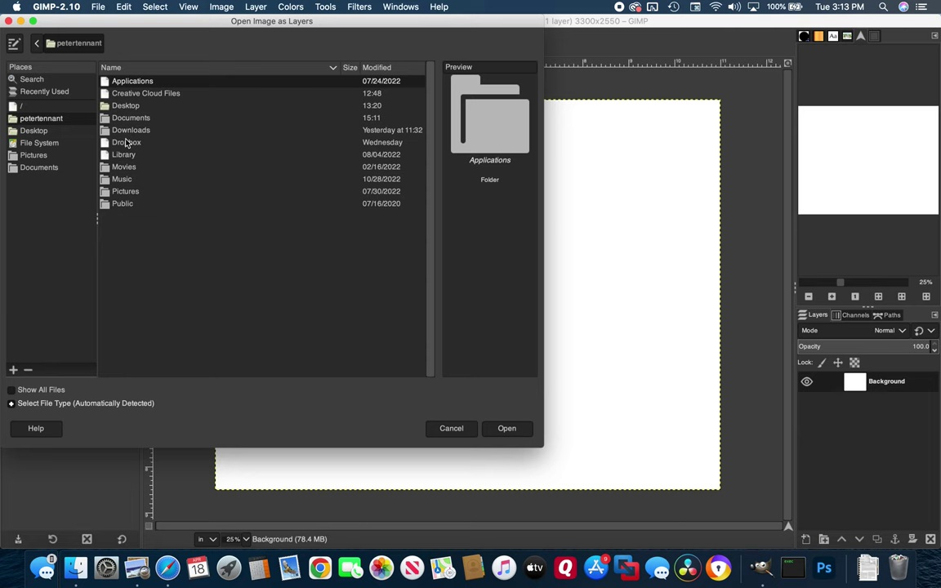
double_click(127, 143)
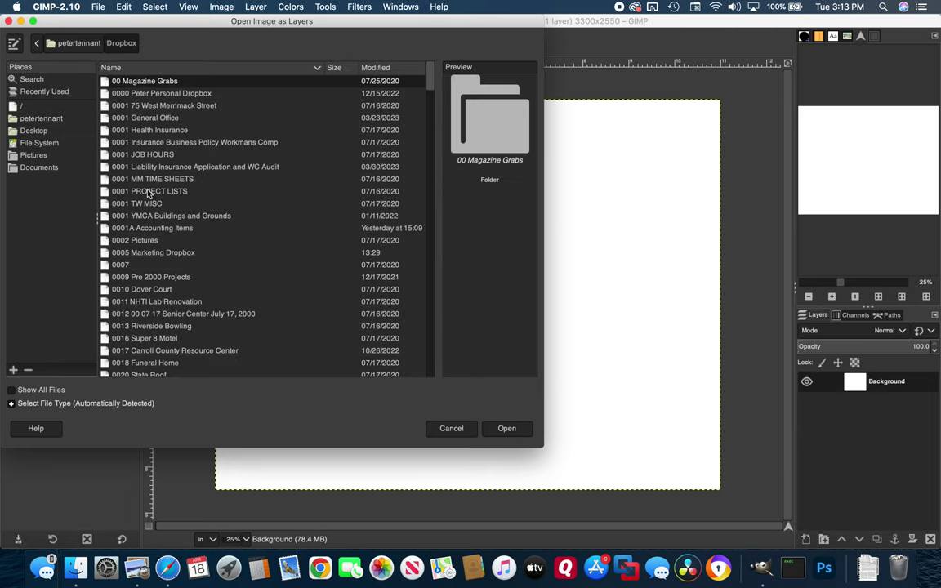
scroll(147, 194, down, 15)
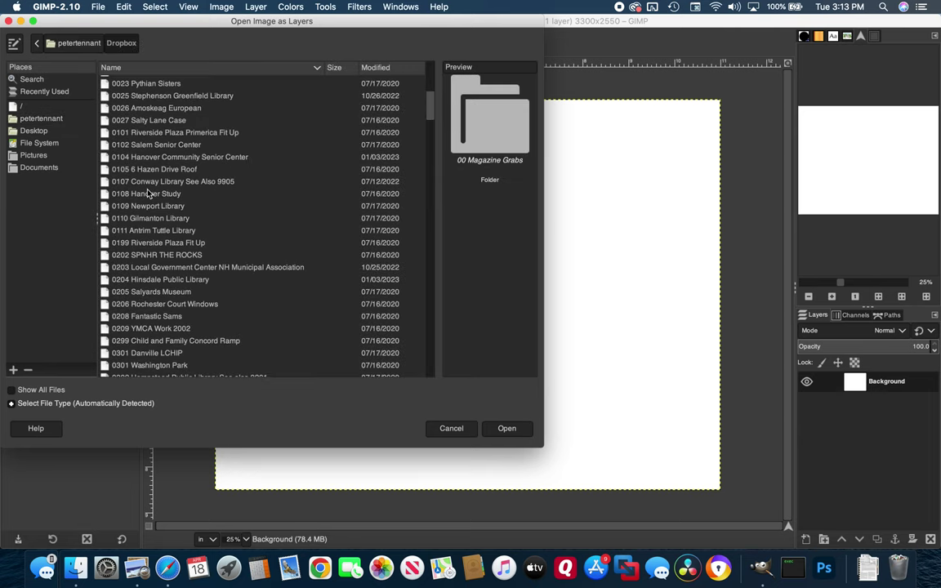
click(119, 68)
scroll(168, 249, down, 10)
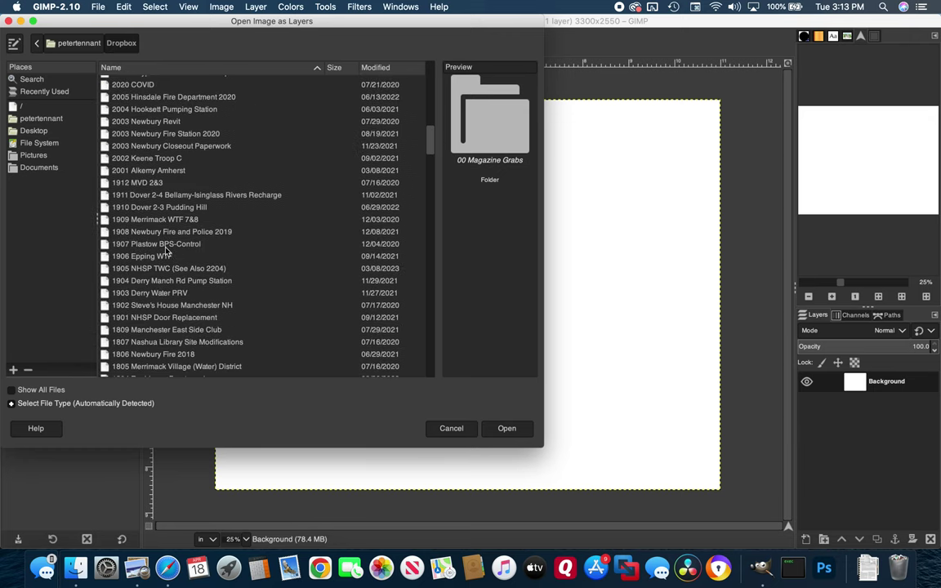
click(119, 68)
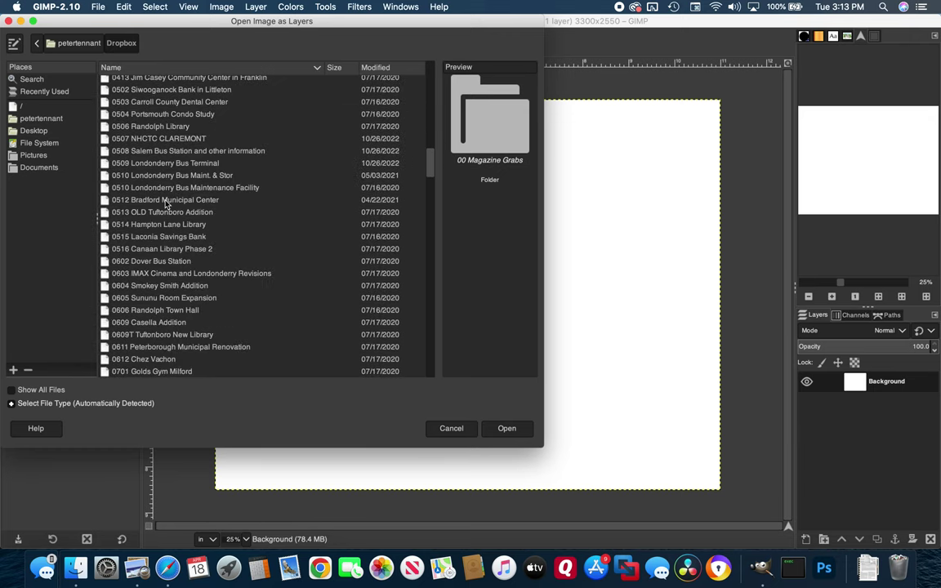
scroll(164, 205, down, 10)
scroll(164, 205, down, 20)
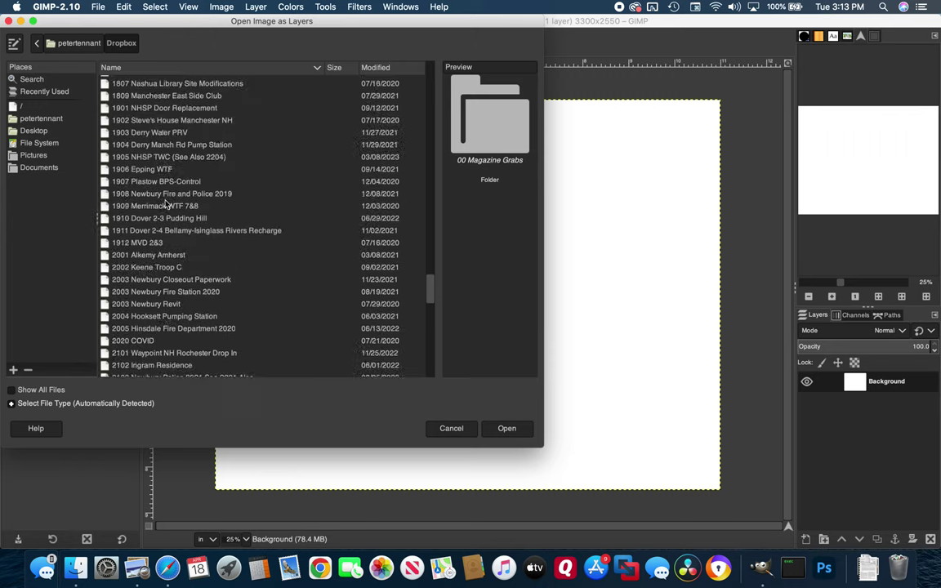
scroll(166, 205, up, 5)
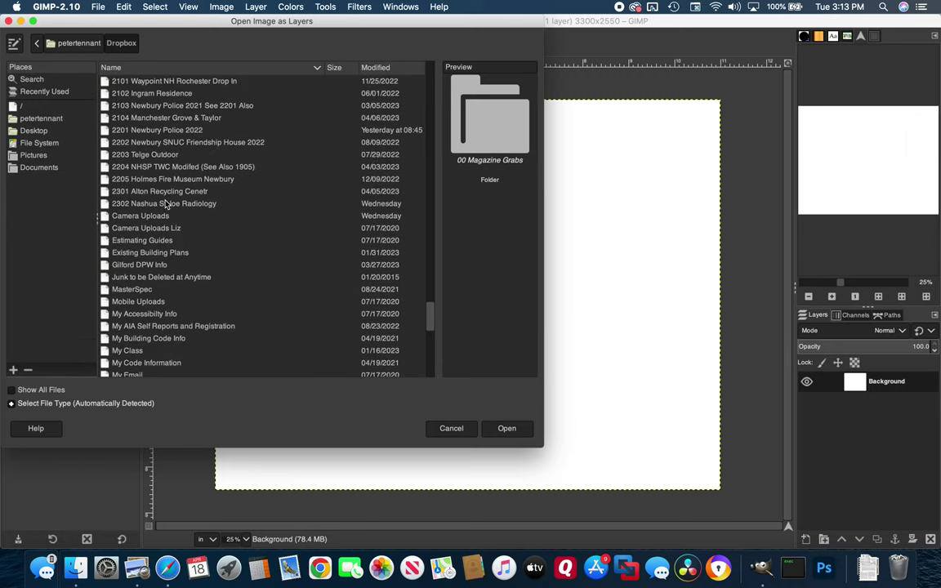
scroll(166, 205, down, 5)
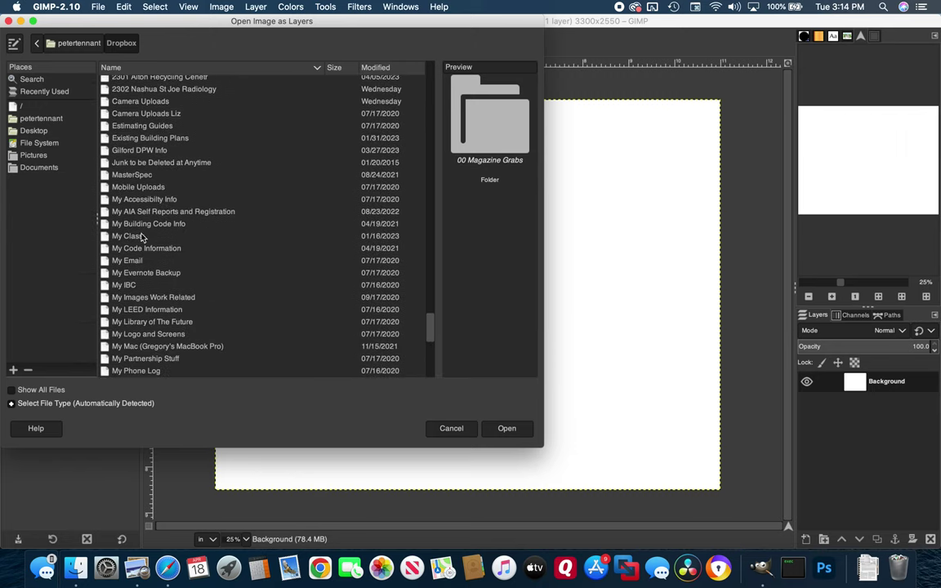
Go through My Class > Class 2023 > 2023 Final Project Demo and add the perspective color scan.
click(141, 236)
double_click(140, 236)
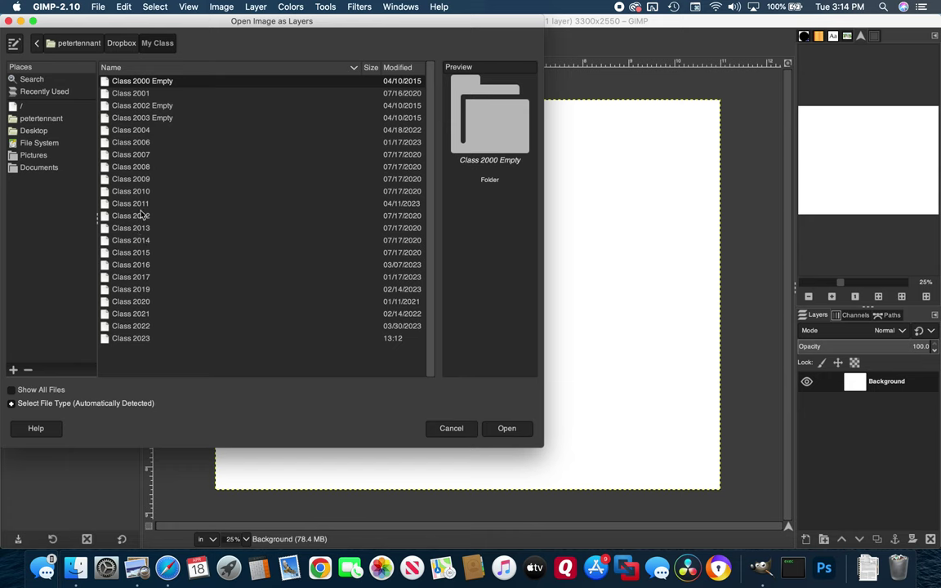
double_click(142, 335)
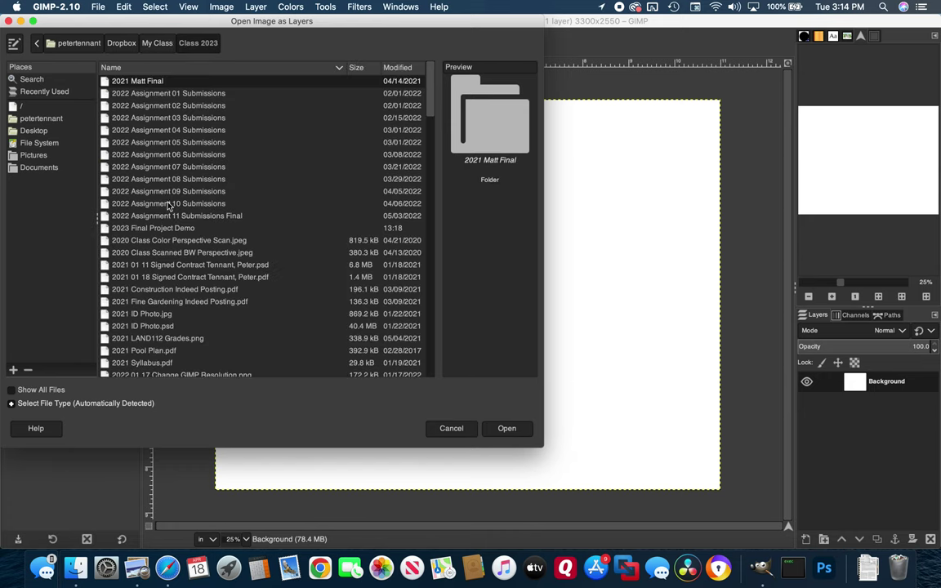
double_click(169, 230)
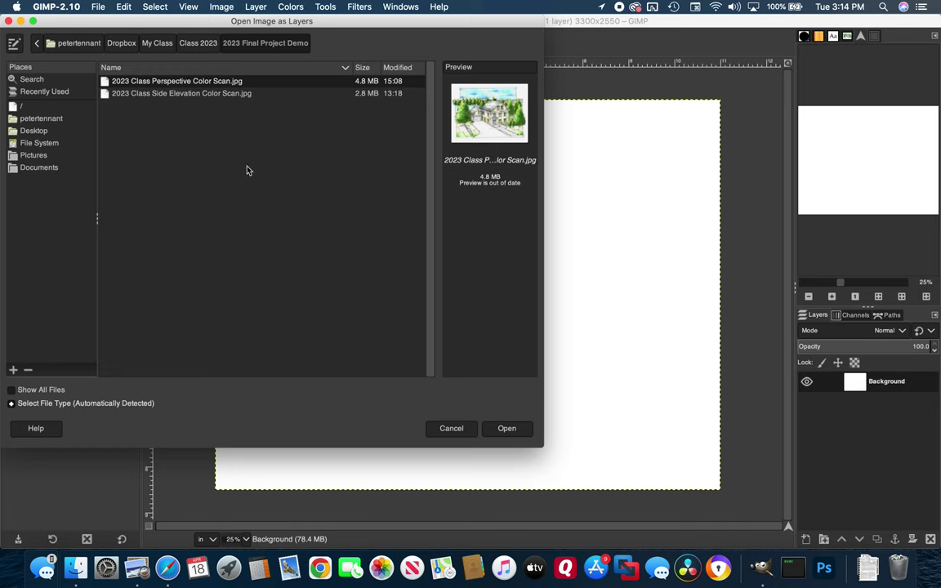
double_click(151, 83)
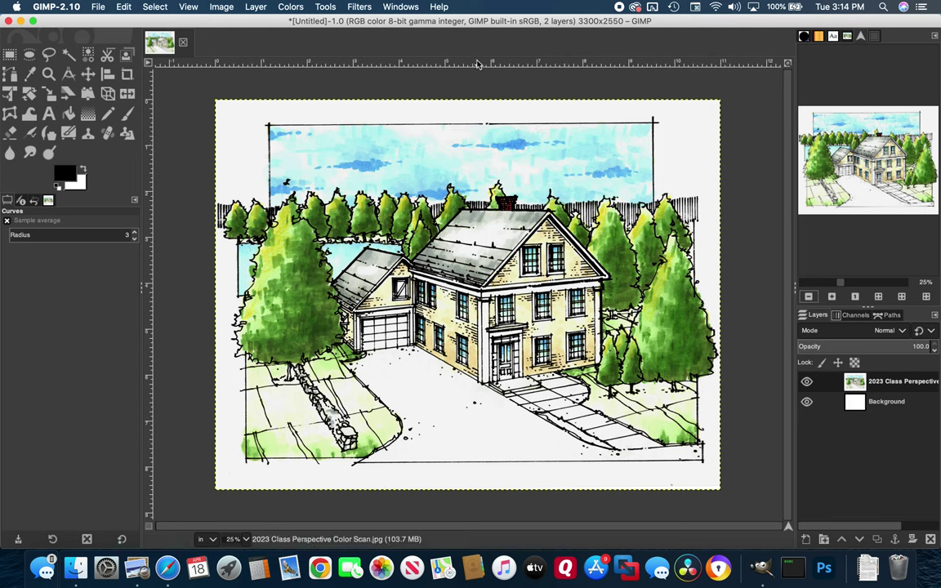
Level the scan by rotating it 0.24° against a horizontal guide, then remove the guide.
drag(432, 61, 472, 123)
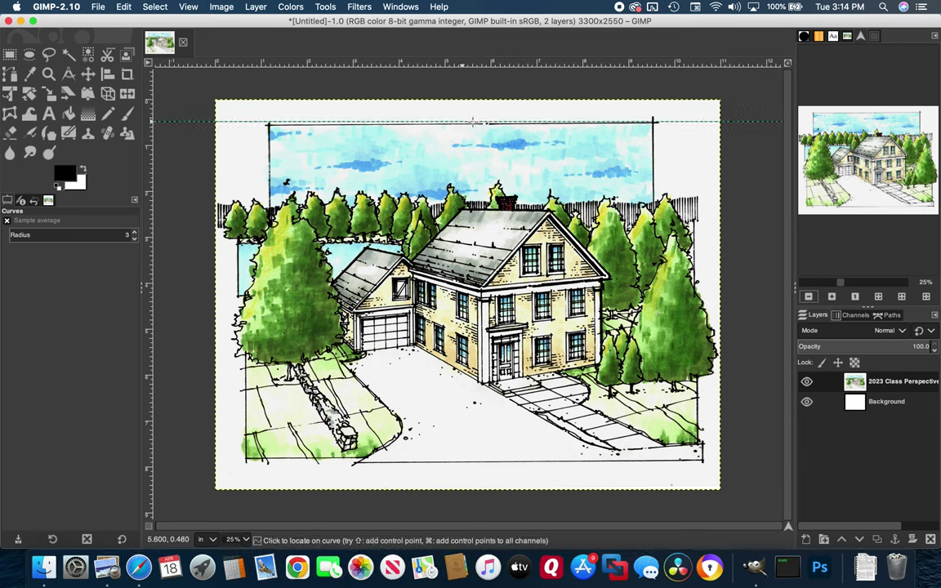
click(325, 7)
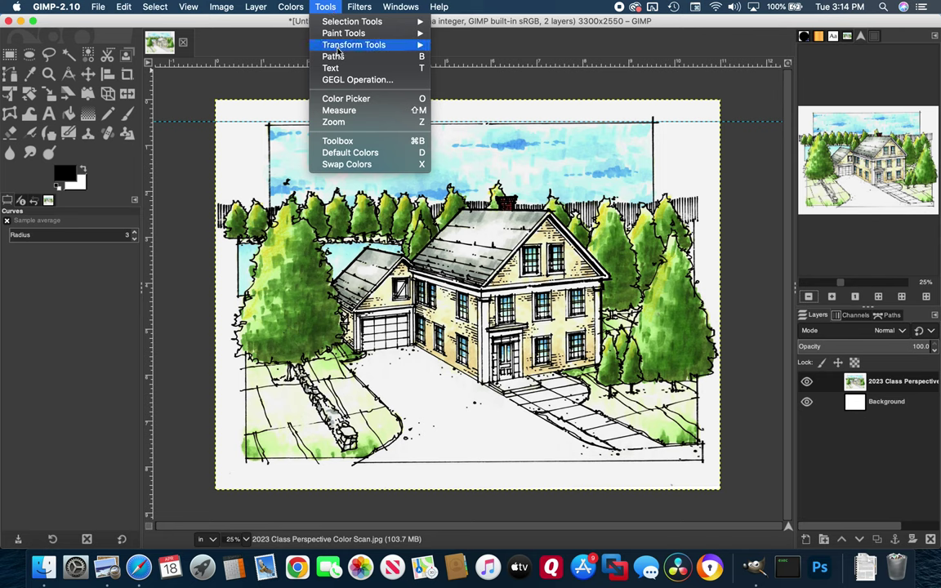
mouse_move(368, 45)
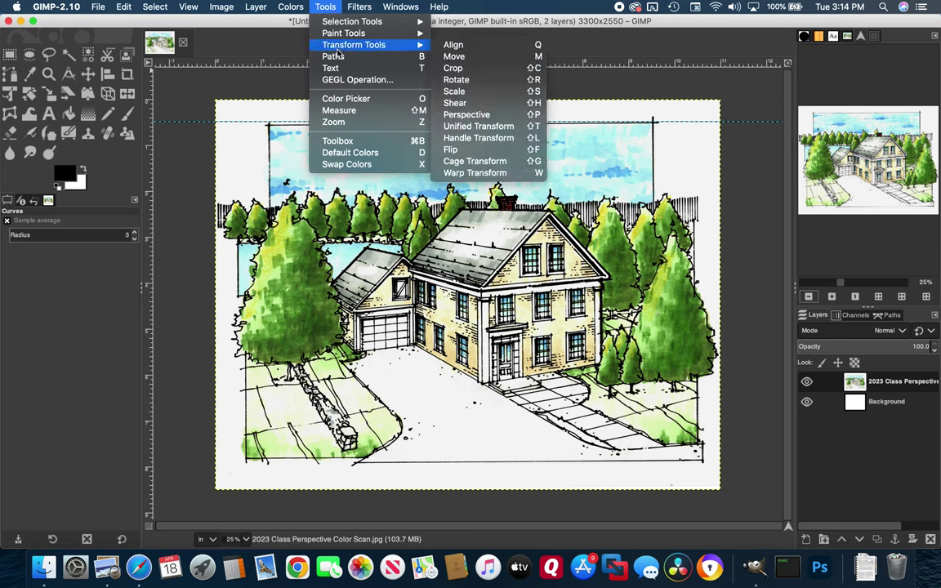
click(455, 80)
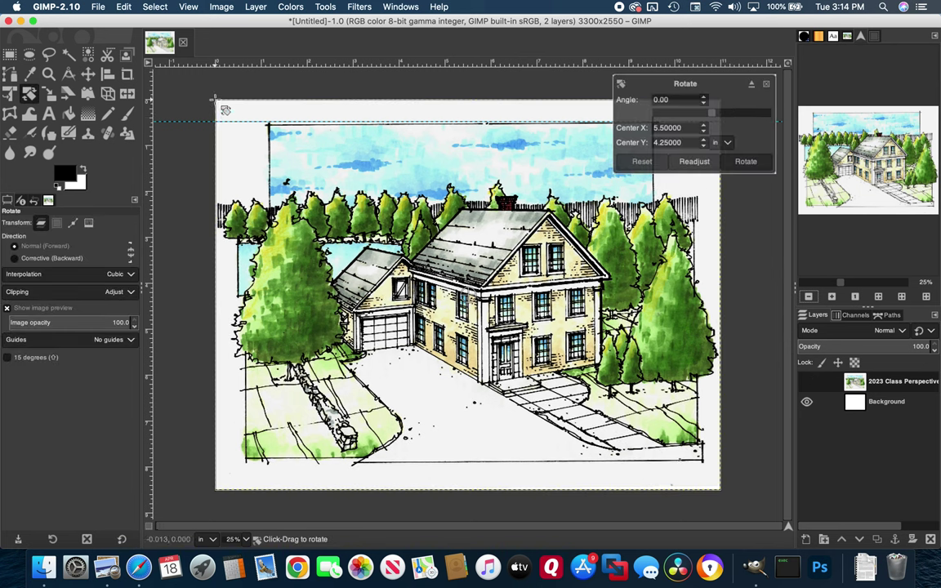
drag(225, 109, 225, 110)
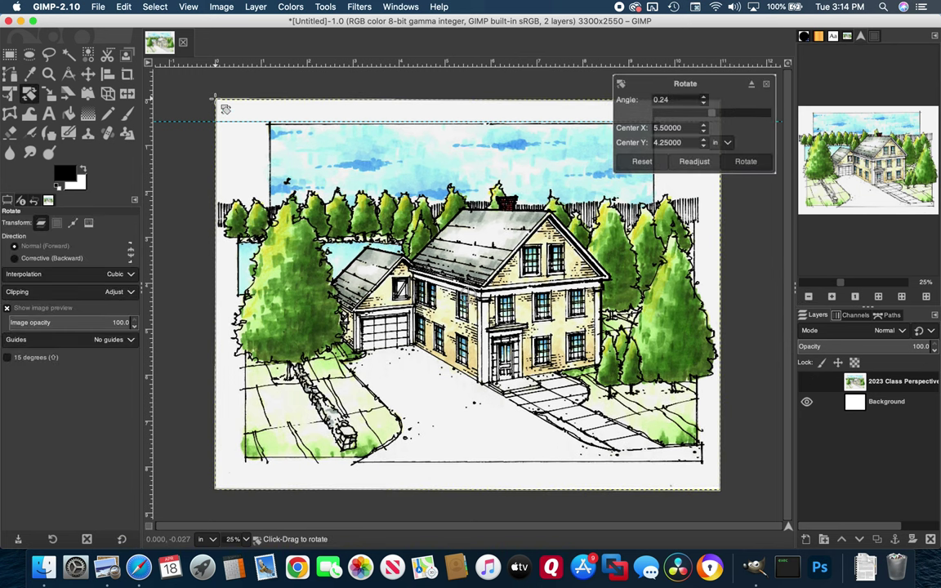
click(746, 161)
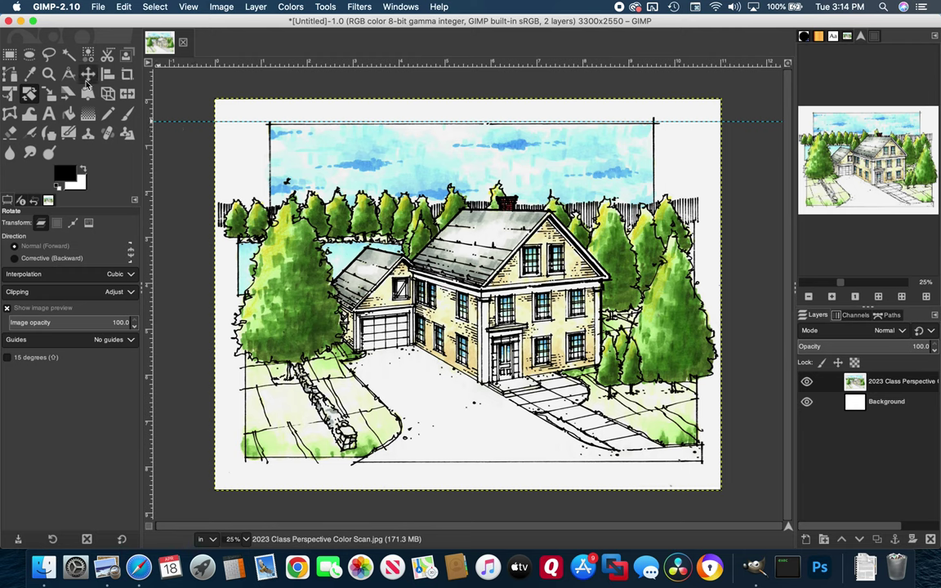
click(88, 74)
drag(168, 122, 158, 62)
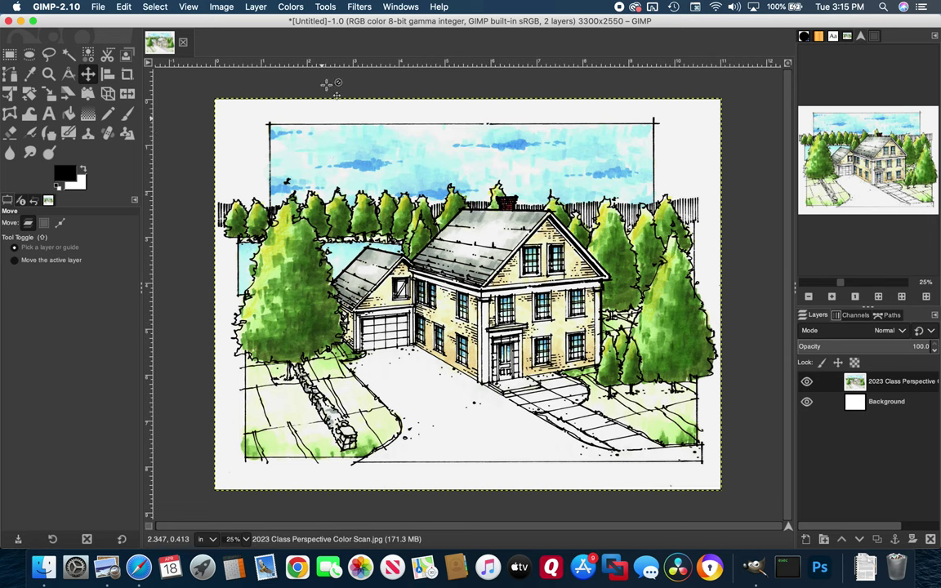
Scale the scan to about 9.61 × 7.44 inches and move it up and left on the sheet.
click(324, 8)
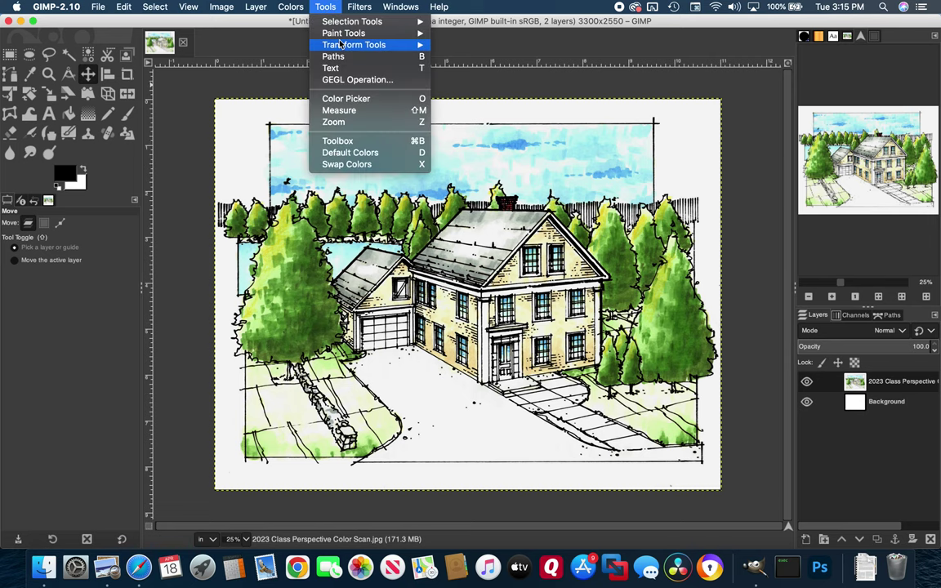
mouse_move(381, 44)
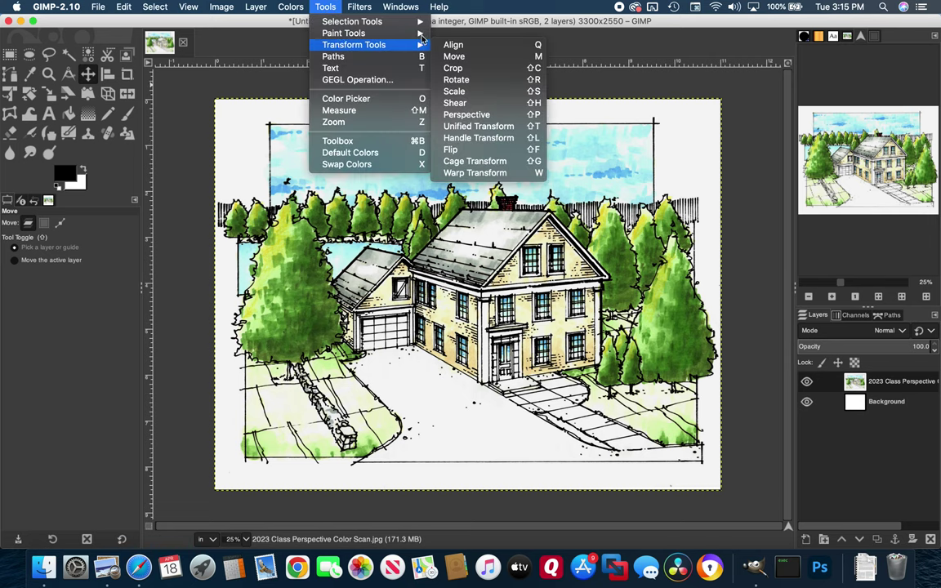
click(447, 92)
click(294, 108)
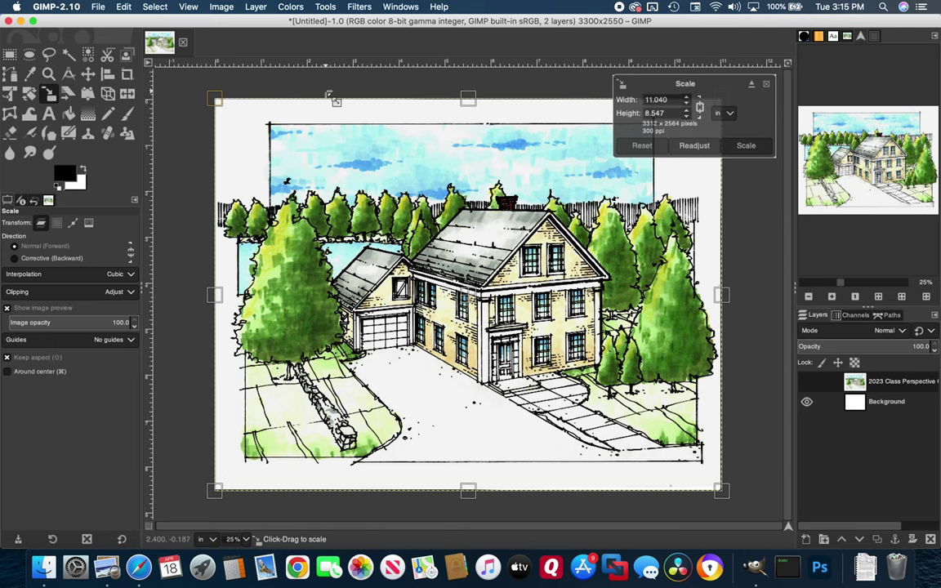
drag(210, 98, 282, 150)
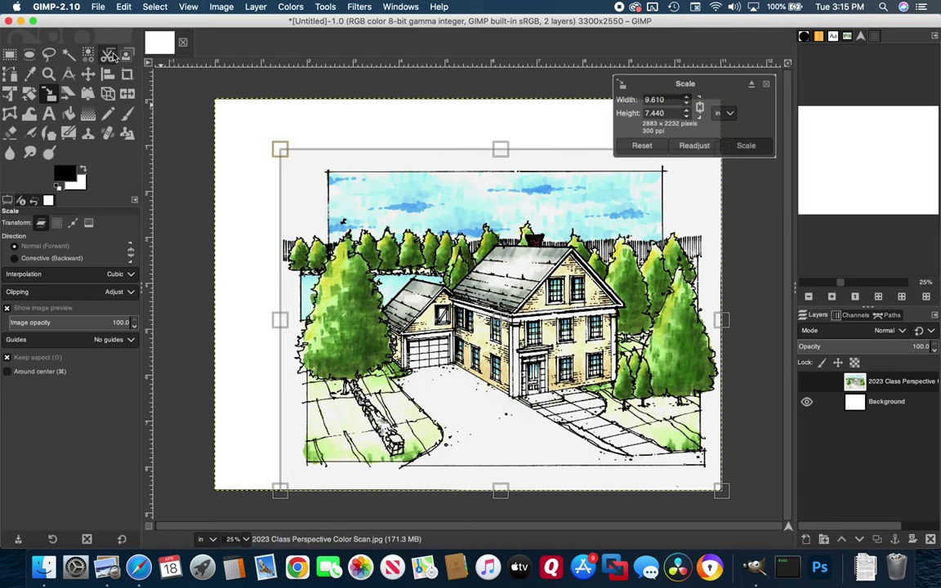
click(87, 74)
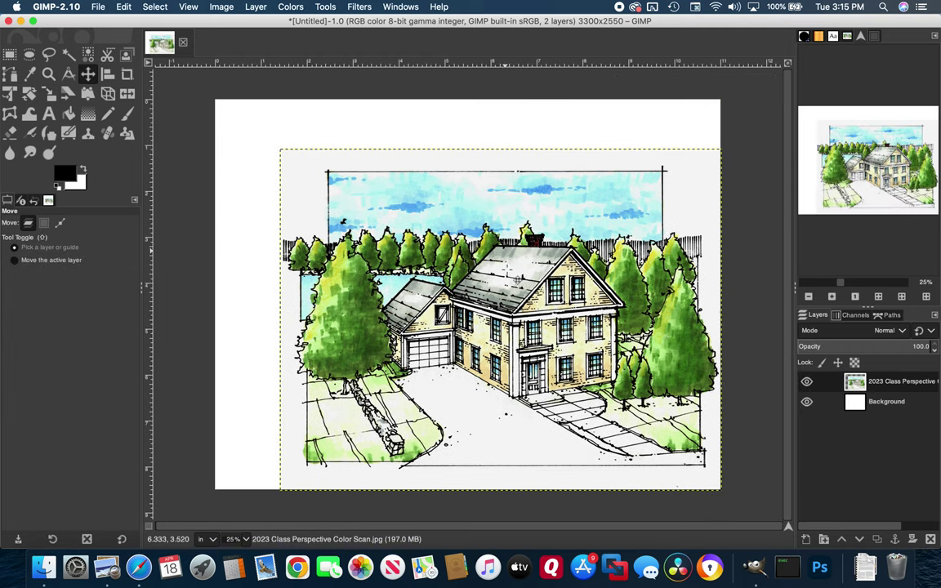
drag(516, 280, 487, 242)
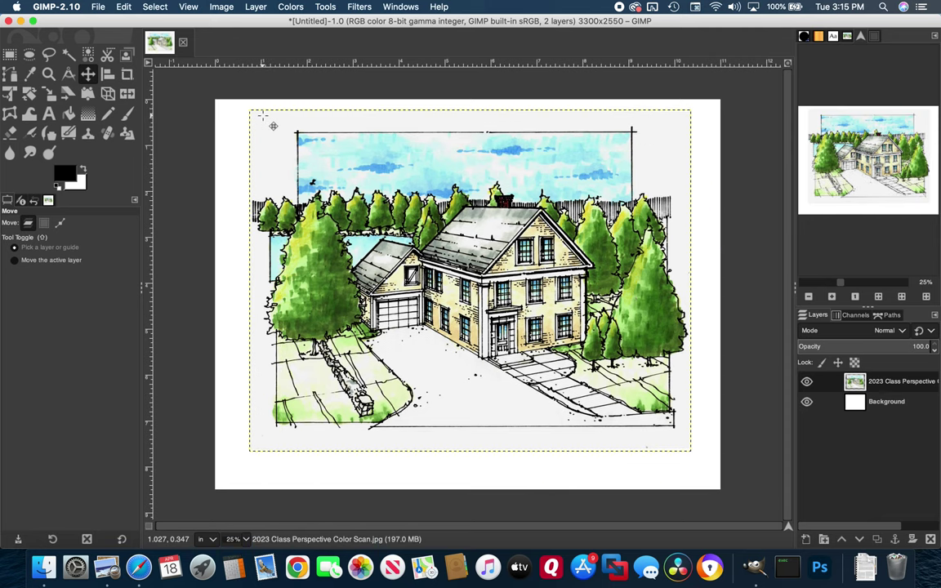
click(887, 404)
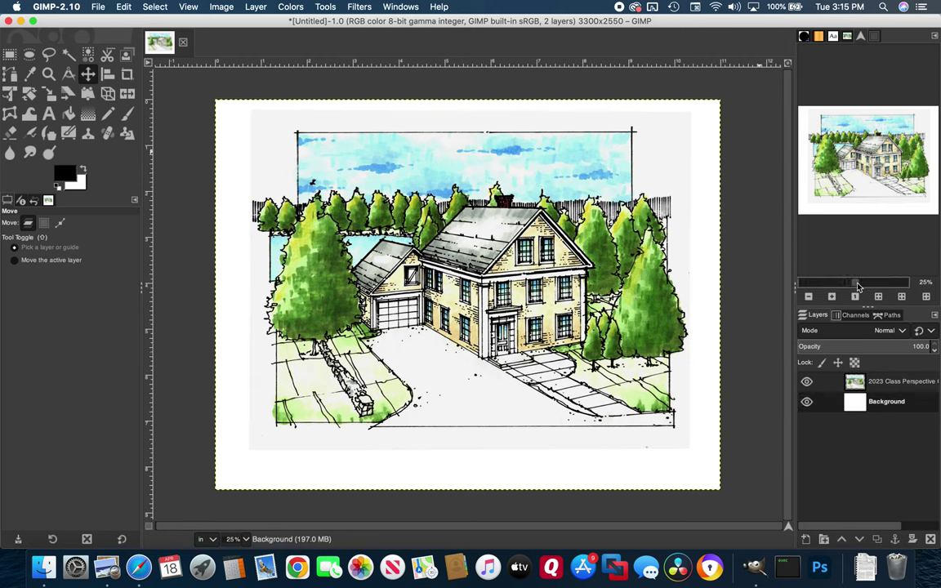
drag(844, 283, 877, 283)
scroll(750, 166, up, 15)
scroll(751, 166, right, 10)
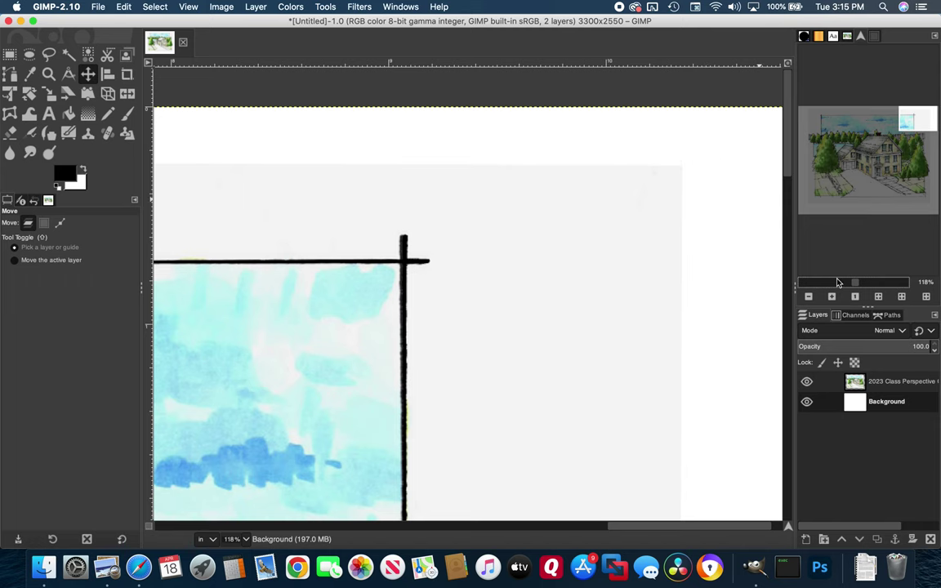
scroll(847, 286, down, 5)
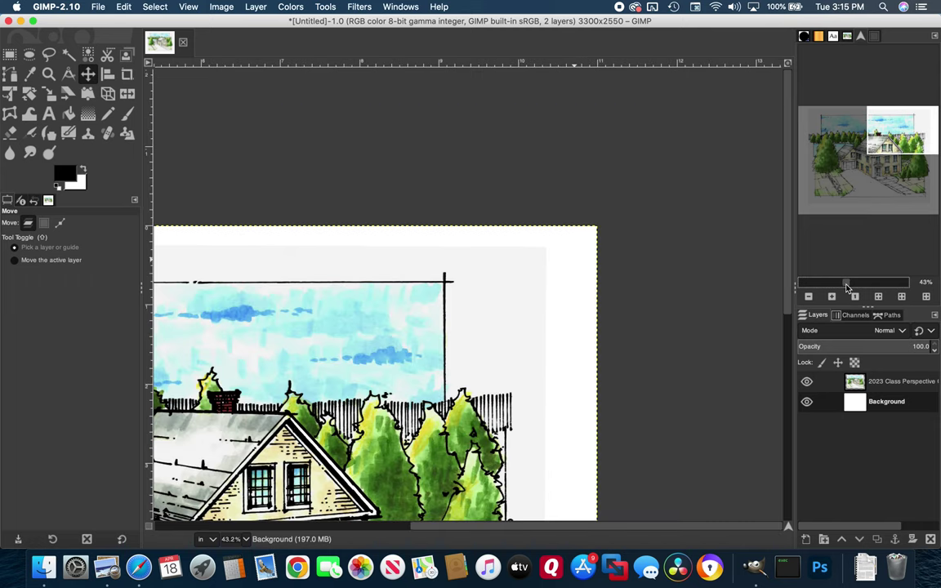
mouse_move(898, 134)
mouse_down()
mouse_move(895, 164)
mouse_move(878, 175)
mouse_move(888, 161)
mouse_move(876, 164)
mouse_up()
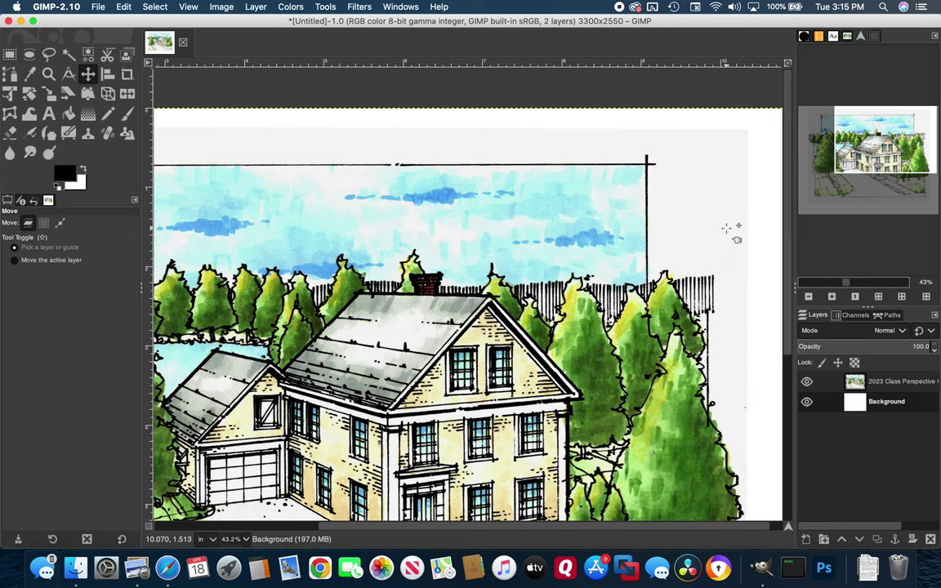
Reselect the 2023 Class Perspective scan layer and bring up the Colors menu.
click(890, 384)
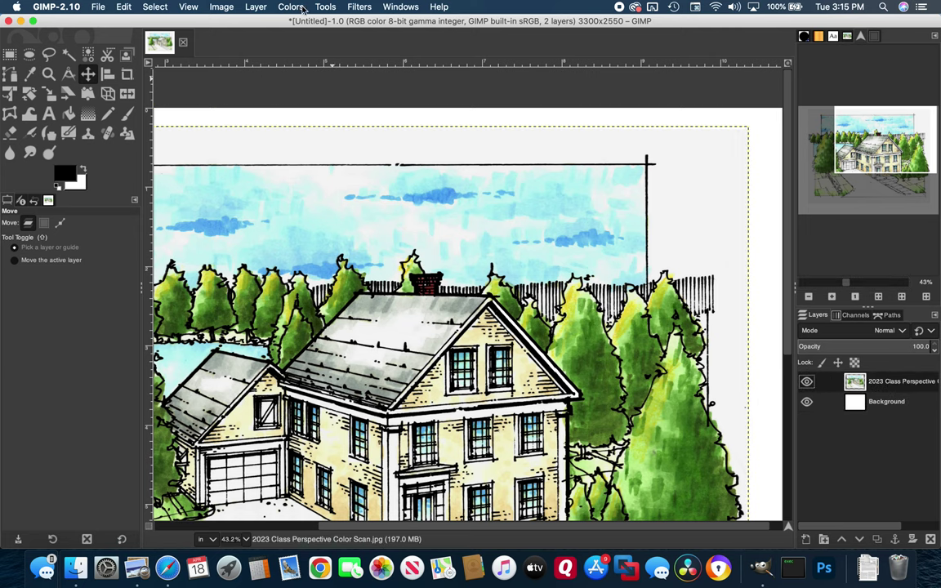
click(292, 8)
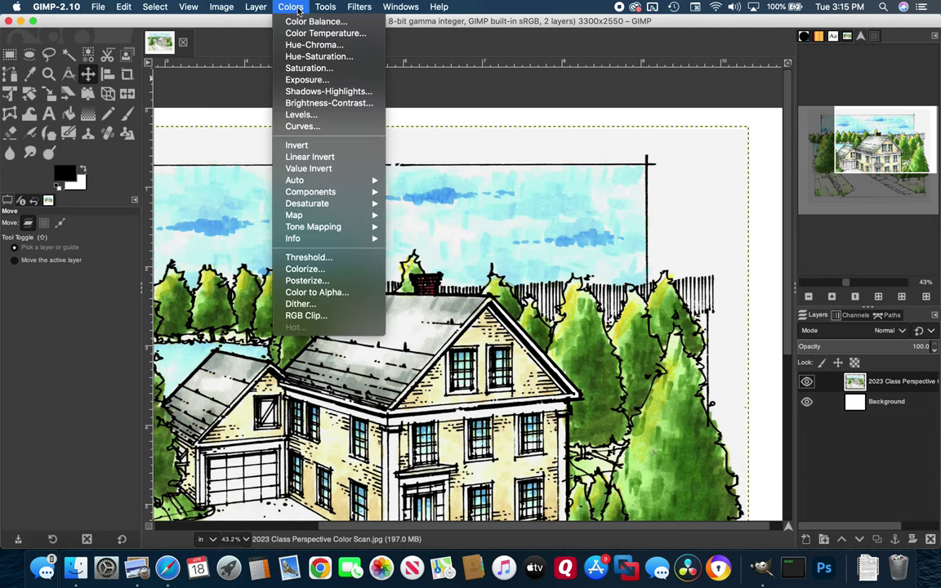
Apply Curves to the scan, whitening the paper highlights and raising the black point to about 26.
click(303, 127)
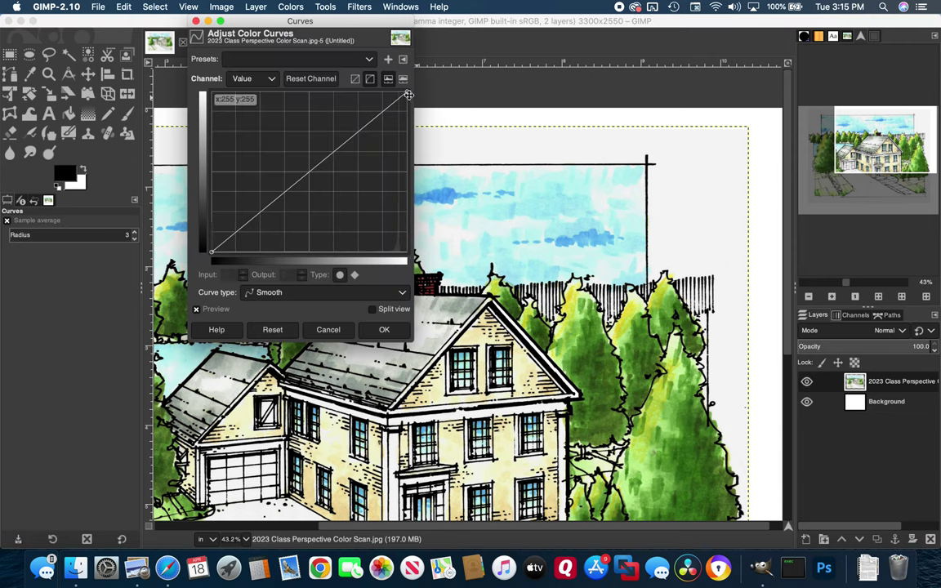
drag(408, 95, 388, 92)
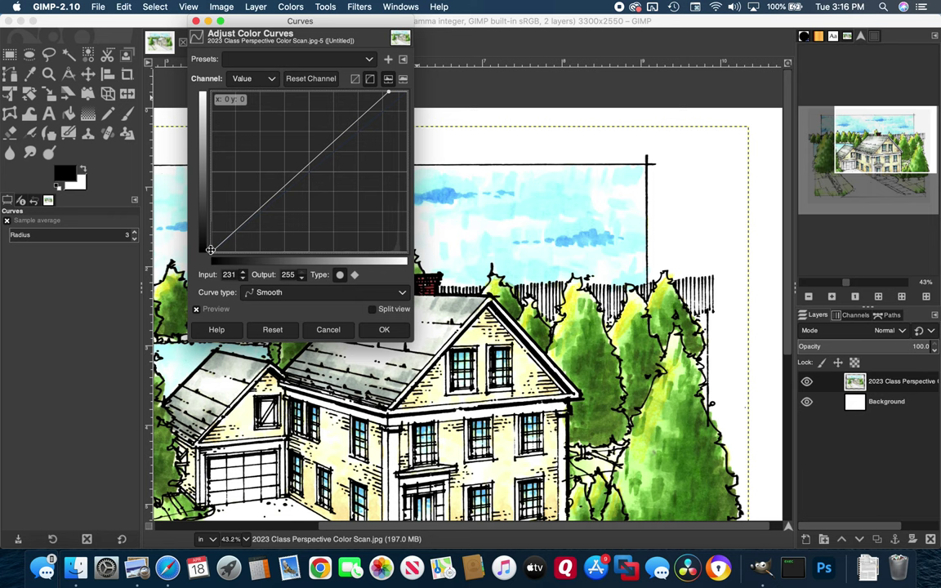
drag(210, 249, 230, 250)
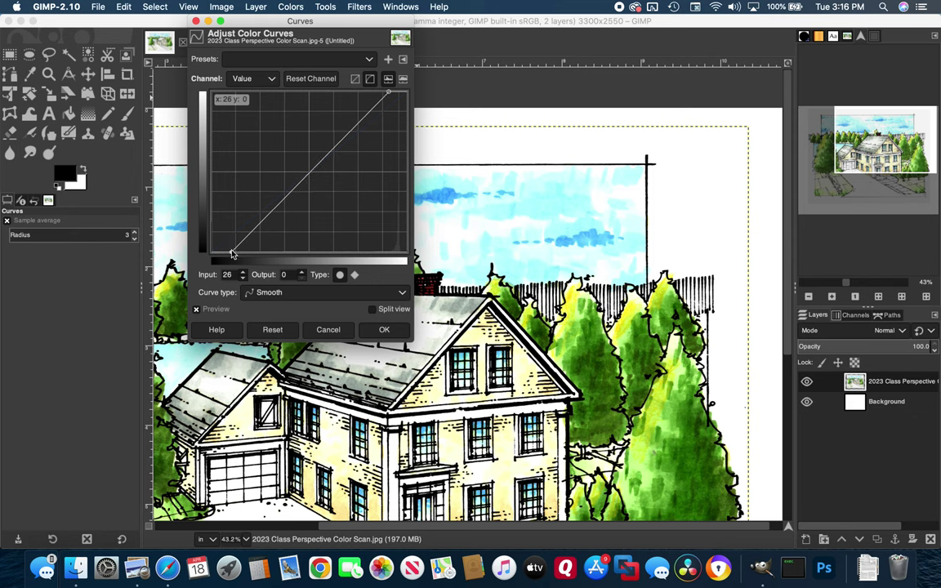
click(383, 330)
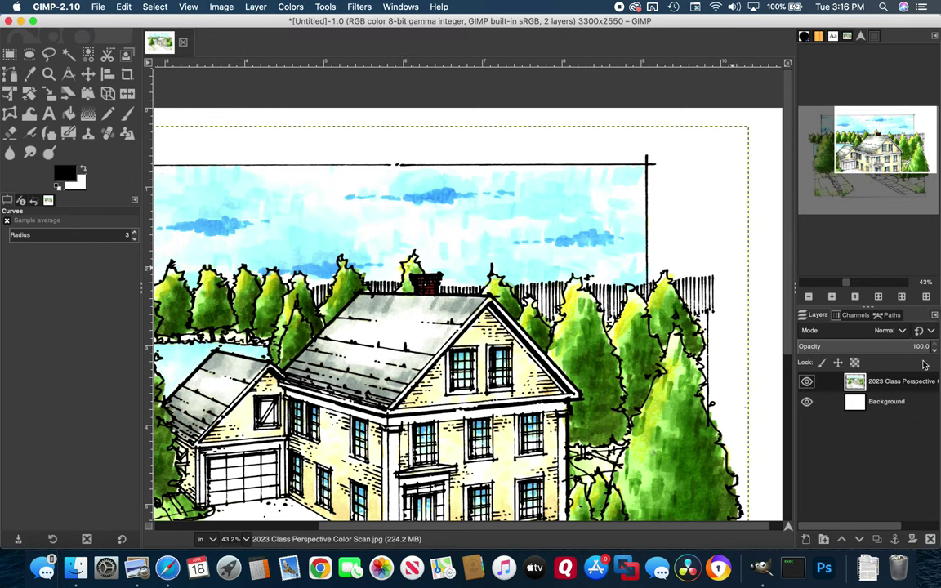
Reselect the perspective scan layer, zoom out to the whole sheet, and bring up the File menu.
click(841, 402)
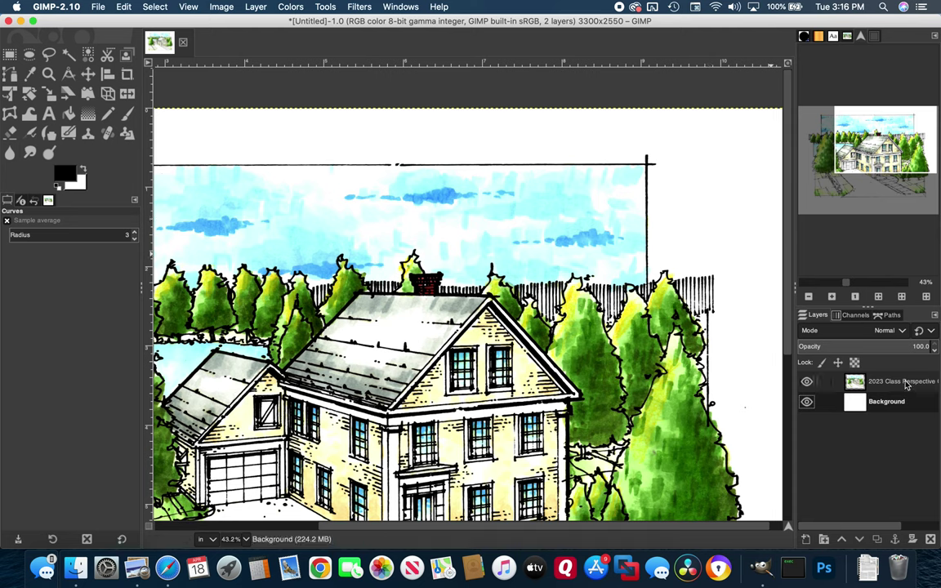
click(817, 380)
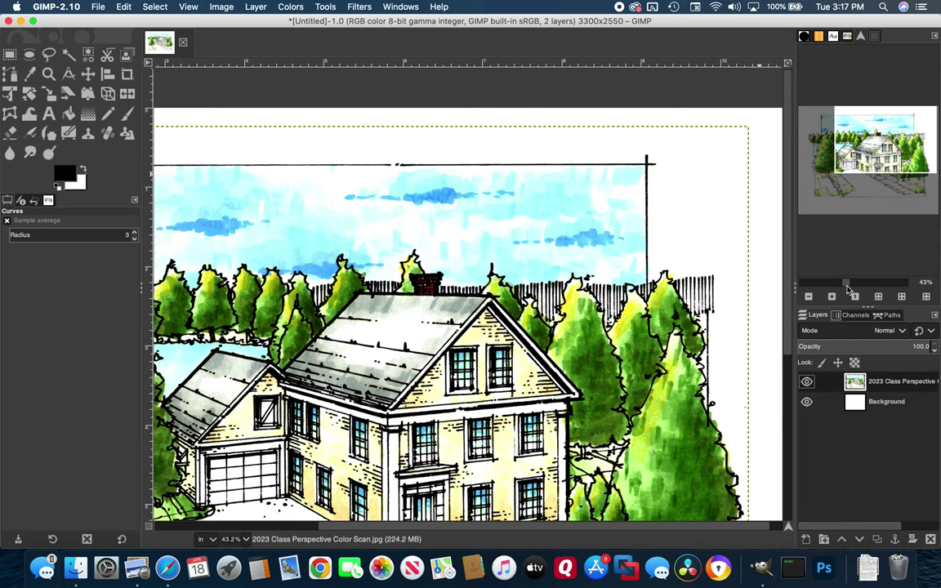
drag(847, 286, 841, 285)
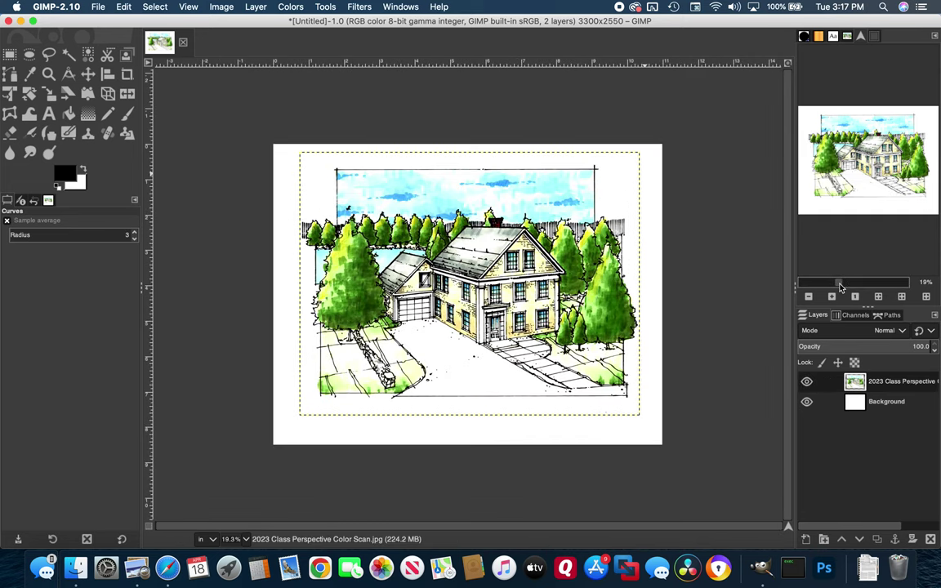
click(96, 7)
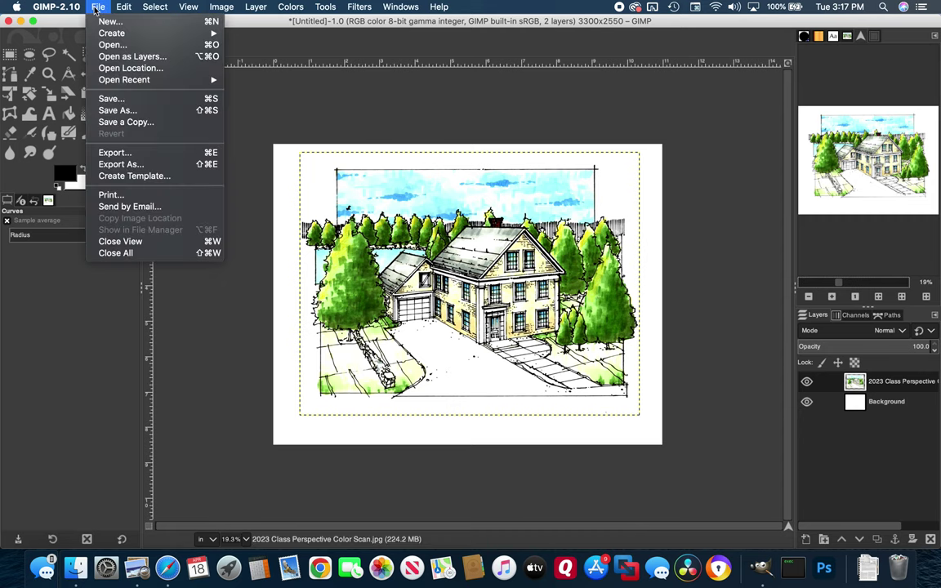
Save As '2023 Class Final Color Perspective.xcf' into the Desktop's 2023 LD Final Project Demo Files folder.
click(114, 116)
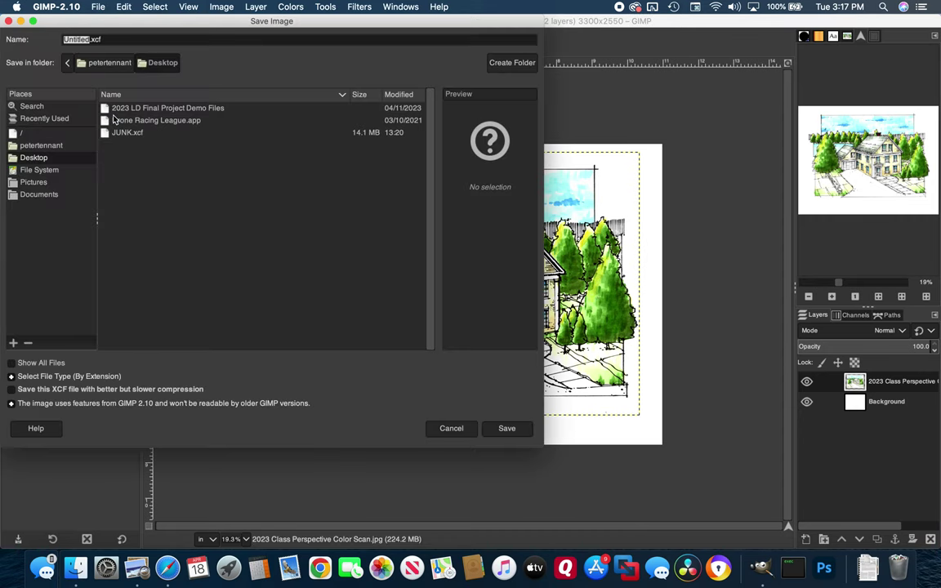
double_click(152, 106)
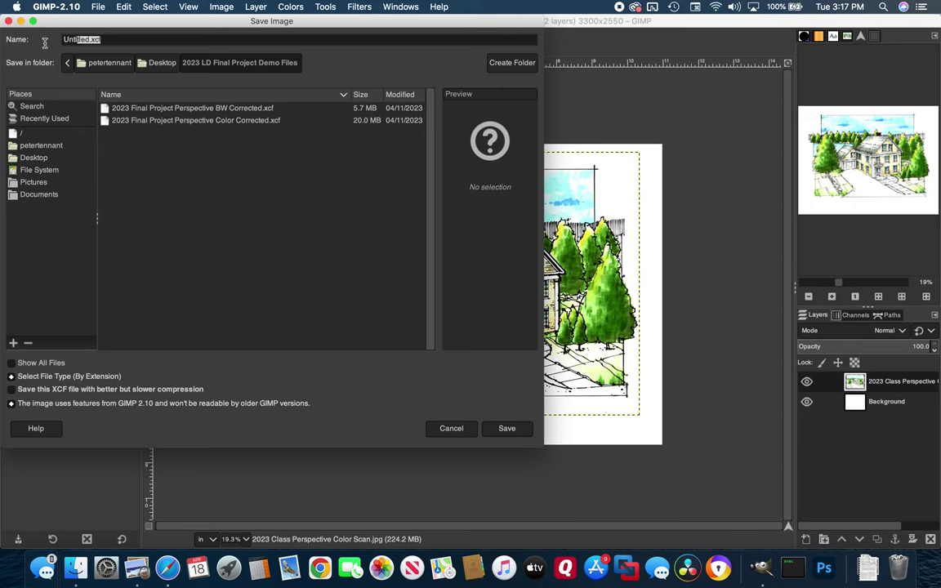
key(super+a)
text(202)
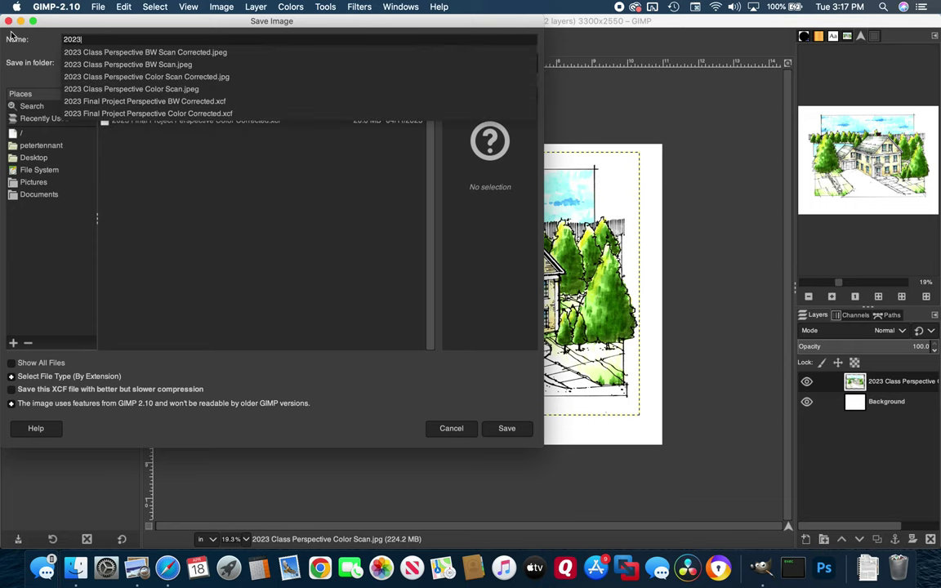
text(3 Cl)
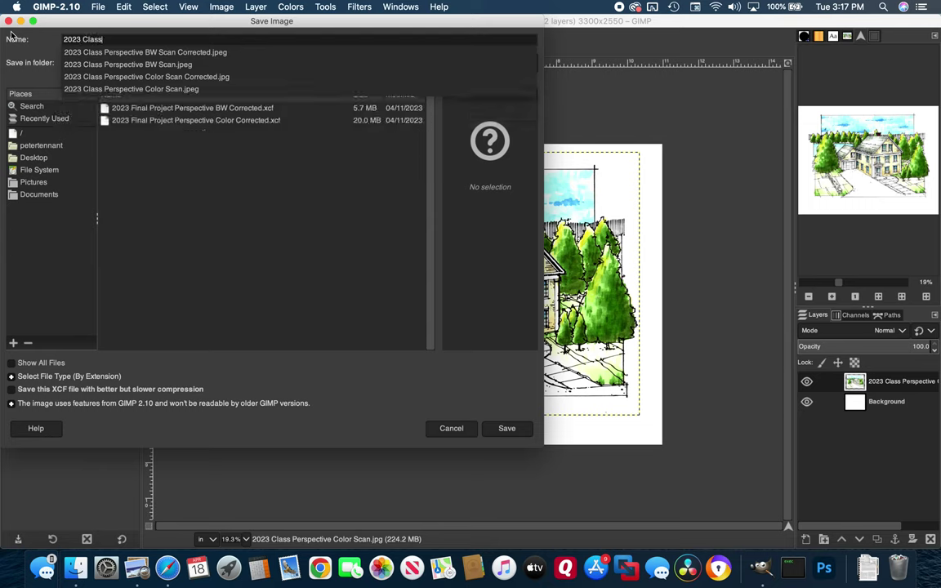
text(ass Color Perspective)
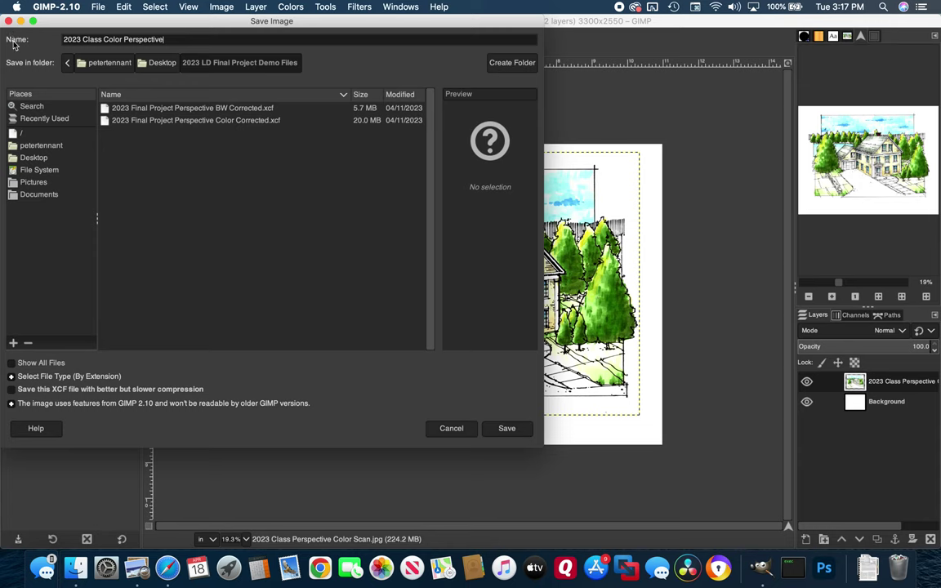
click(103, 39)
text(Final)
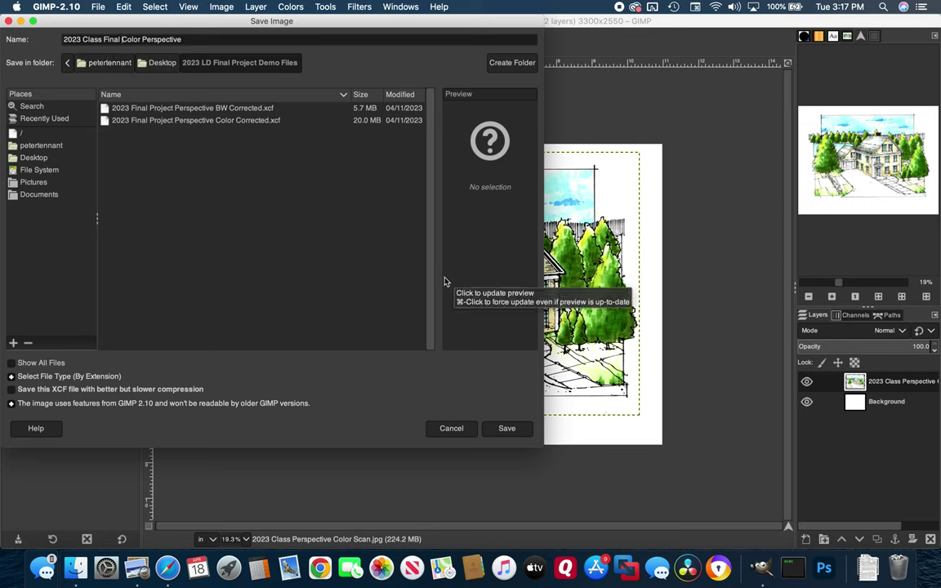
click(508, 429)
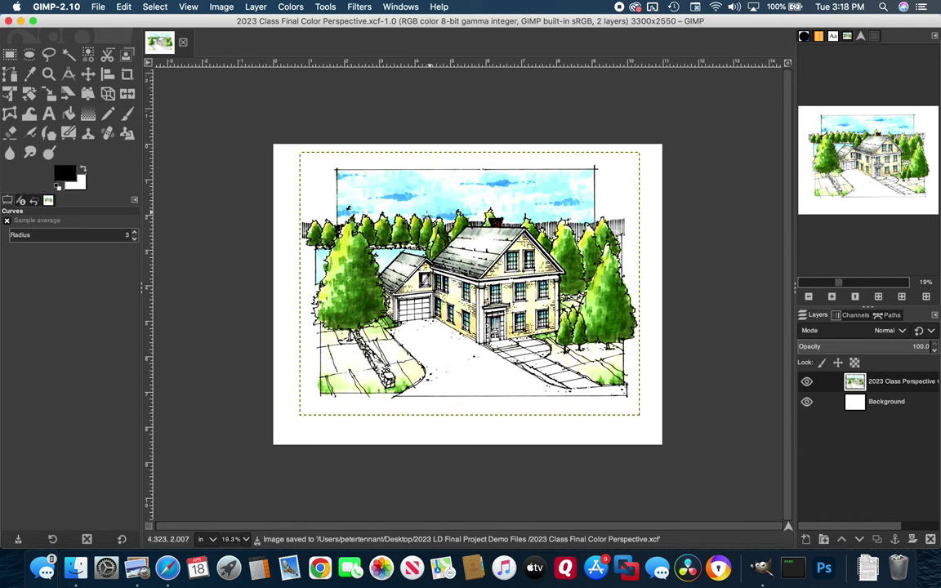
Switch to the Text tool and choose System Font Bold #1 as the font.
click(48, 116)
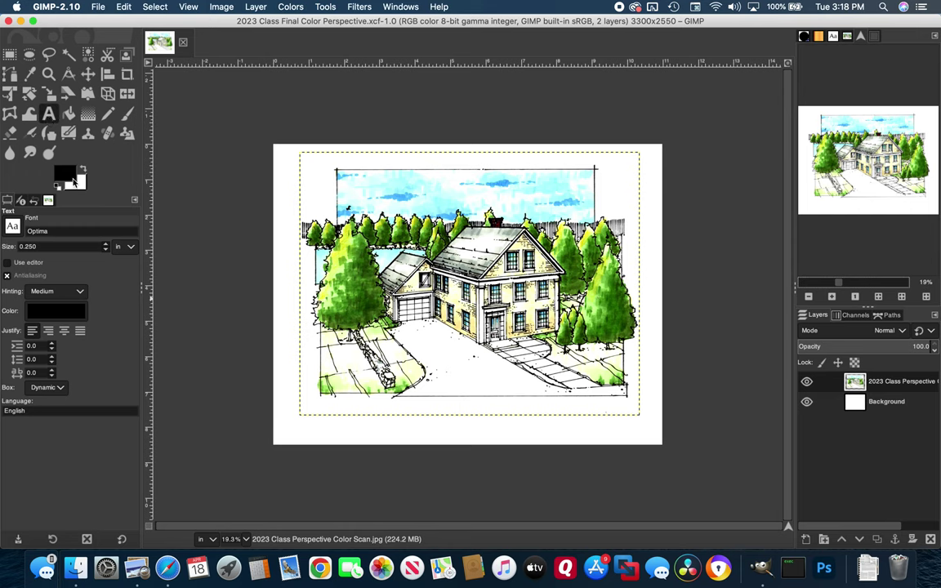
click(13, 231)
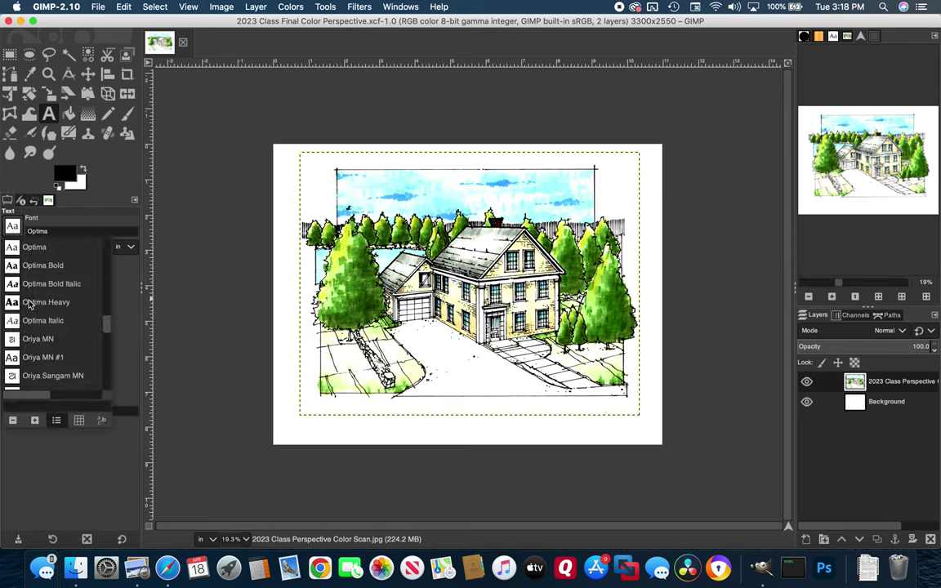
drag(107, 325, 107, 367)
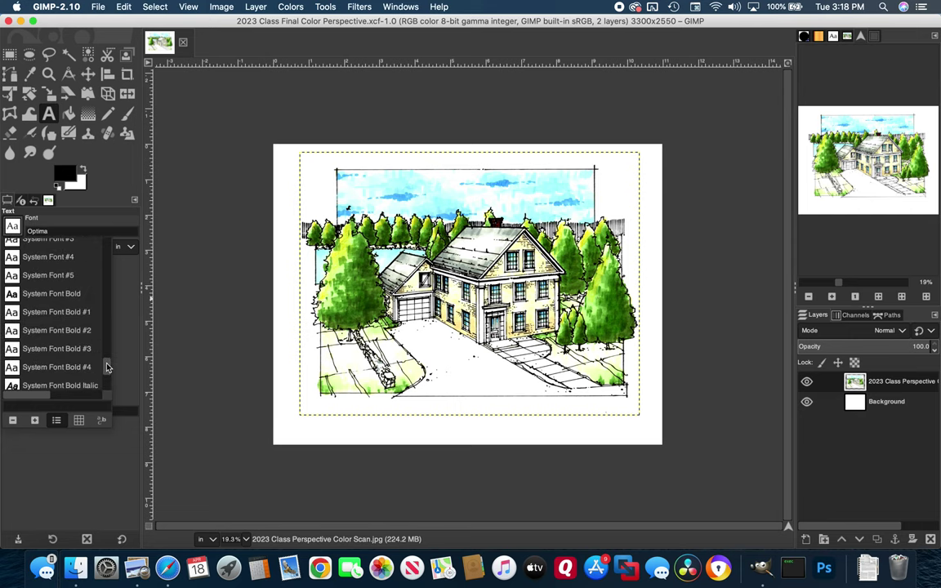
click(22, 311)
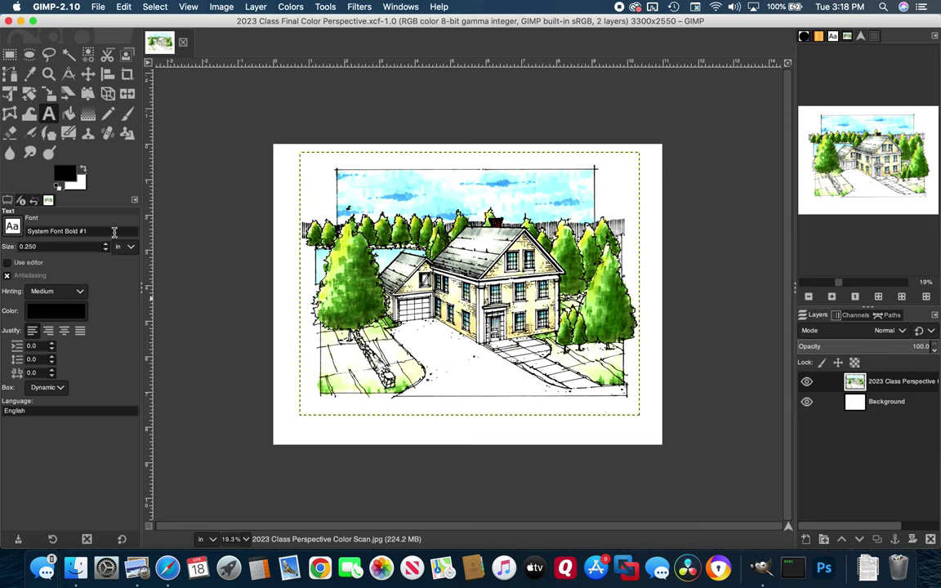
Scroll through the font list and change the text font to Optima.
click(13, 229)
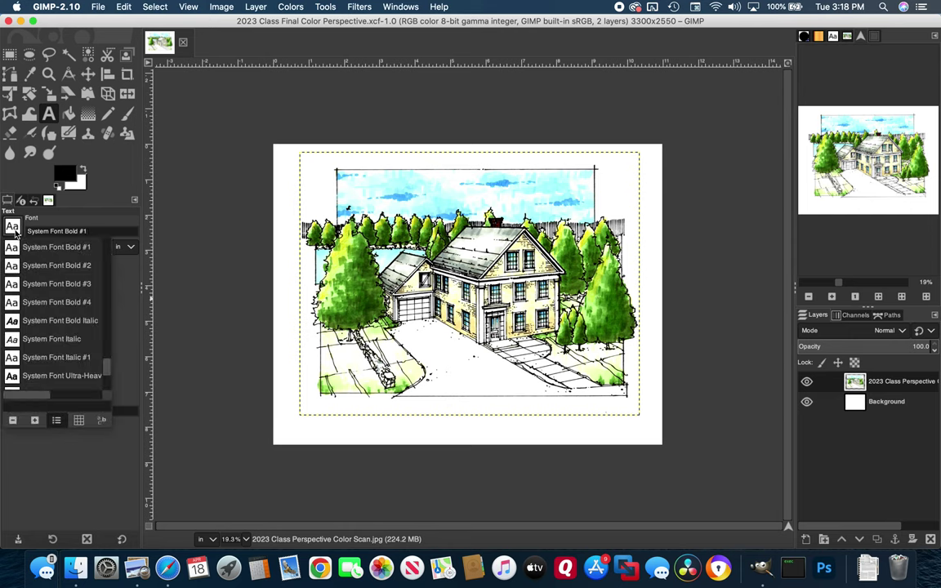
scroll(111, 363, up, 3)
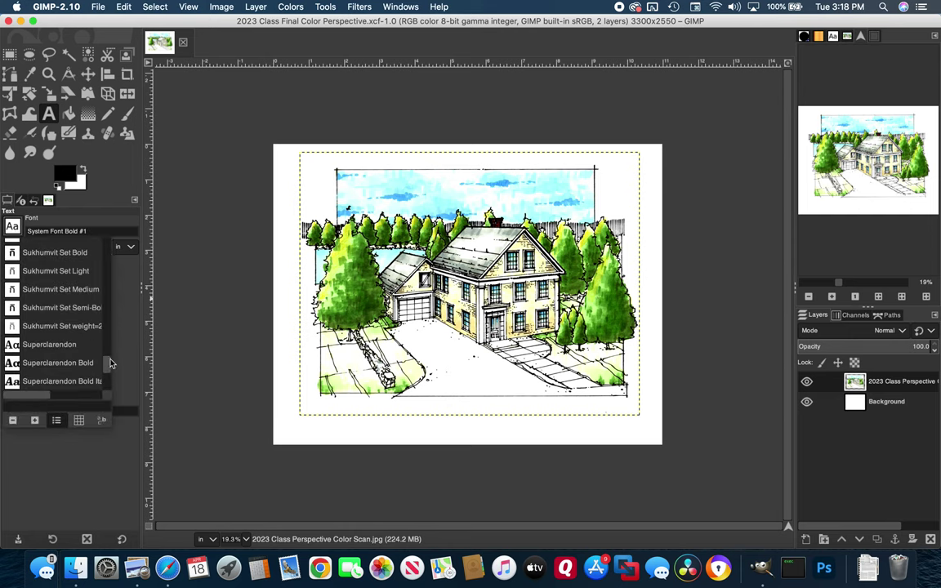
drag(111, 363, 109, 331)
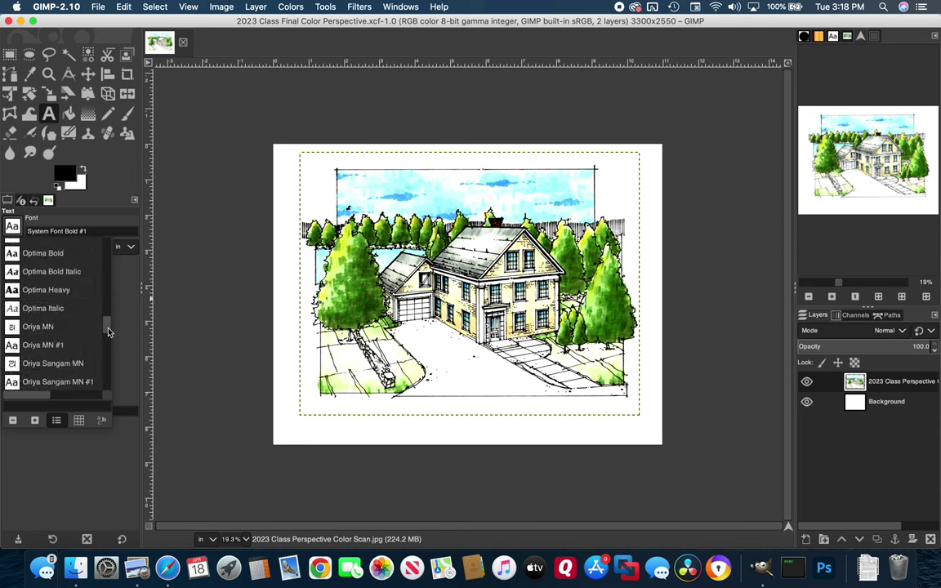
scroll(81, 317, up, 2)
scroll(81, 317, right, 1)
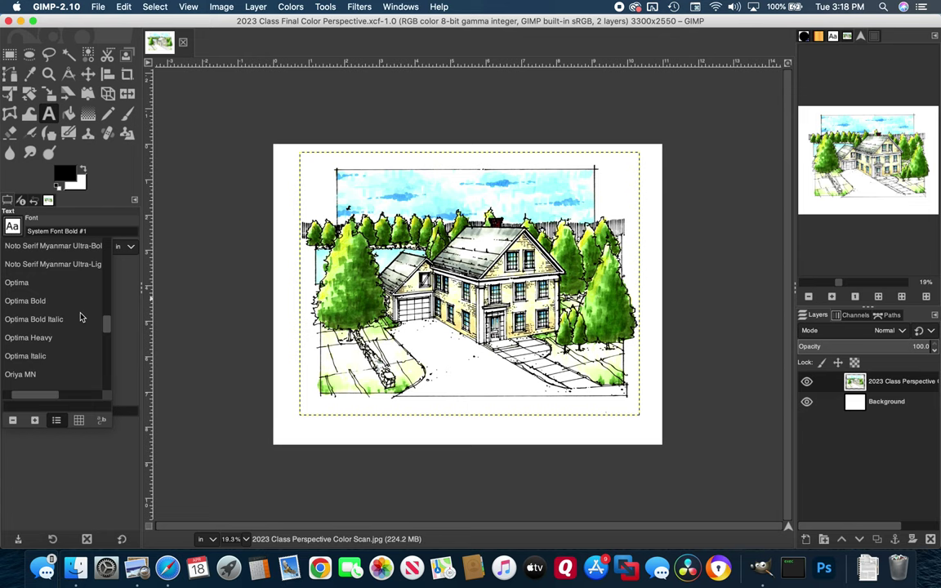
scroll(22, 261, left, 1)
click(27, 284)
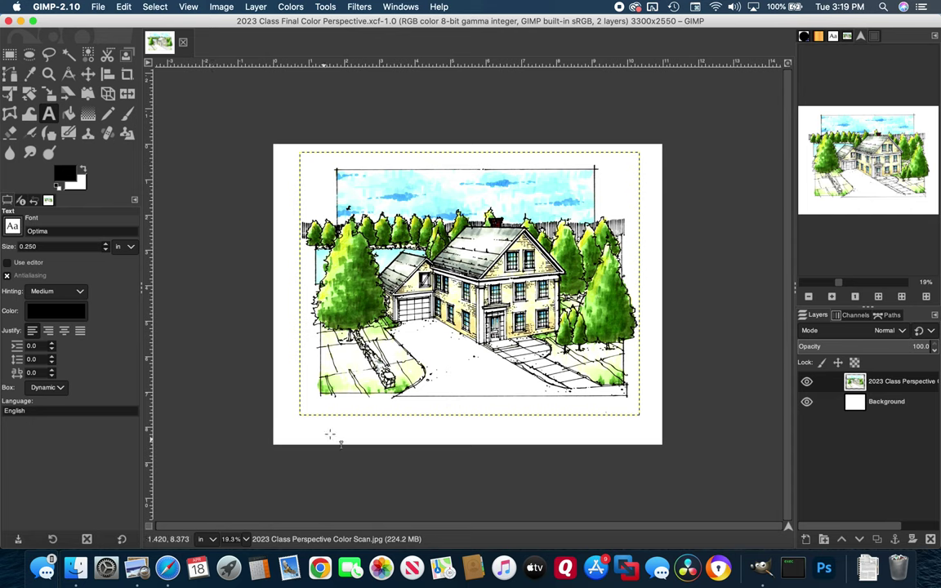
Add a wide footer text box along the page bottom reading 'LAND 112C Final Project' and select all its text.
click(284, 418)
drag(285, 419, 647, 443)
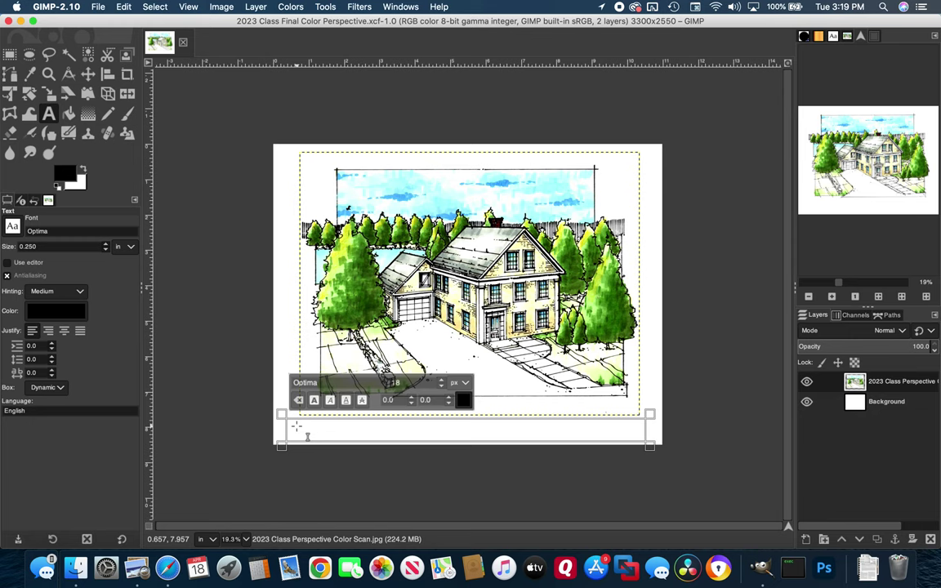
text(LA)
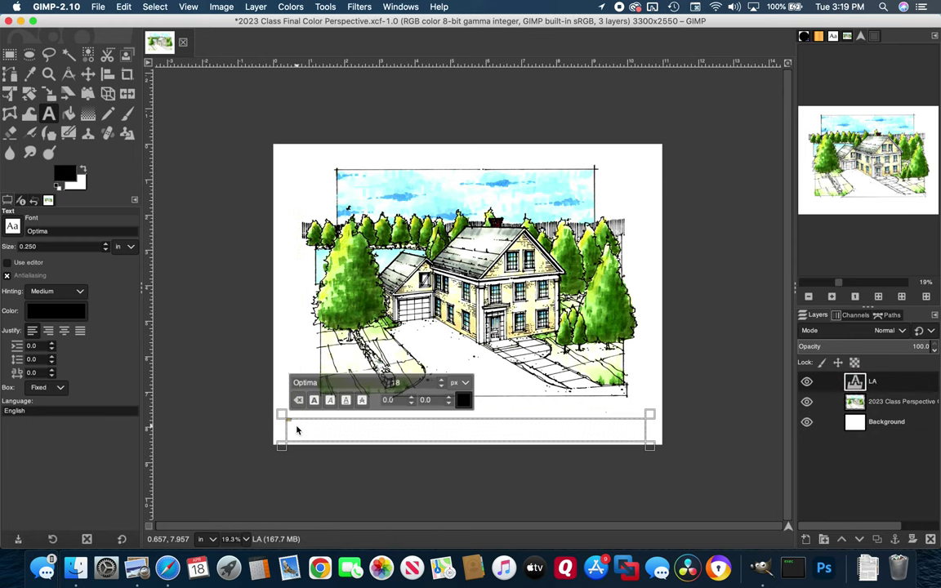
text(ND 112C)
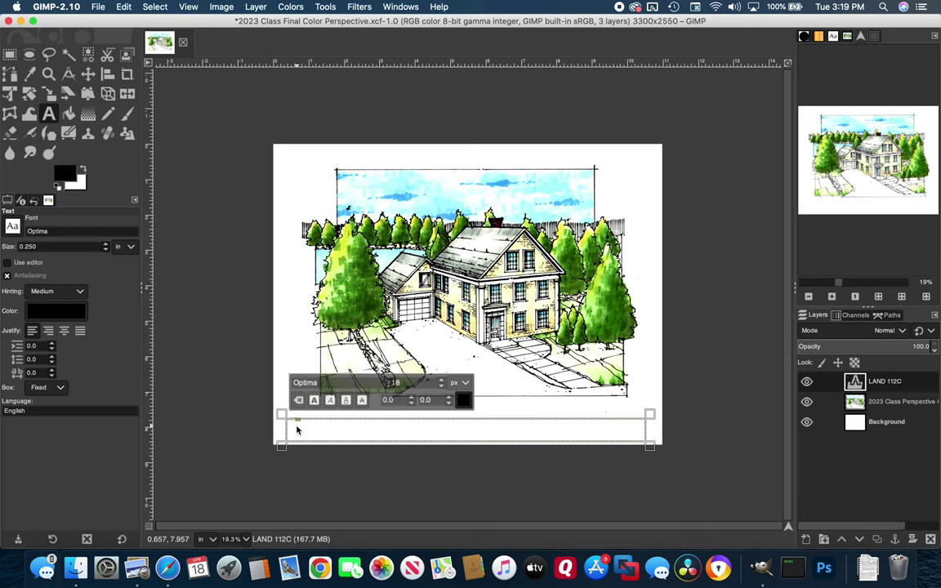
text( Final Project)
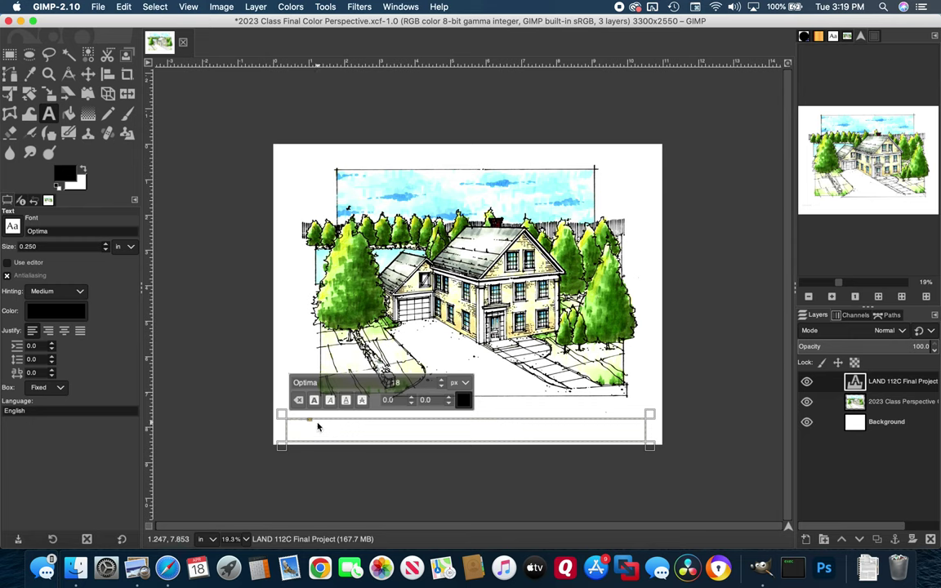
key(ctrl+a)
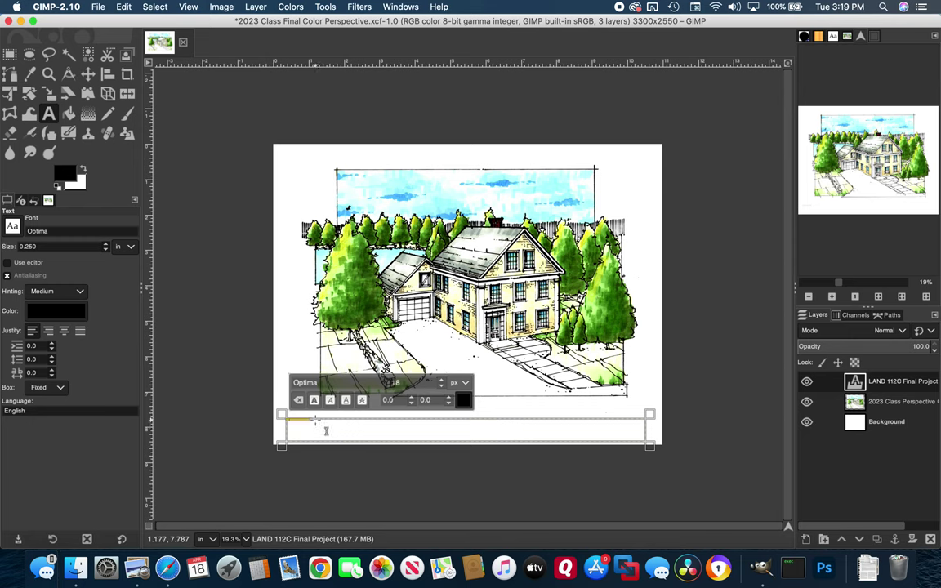
Enlarge the selected footer text with the on-canvas size spinner.
click(442, 381)
click(442, 381)
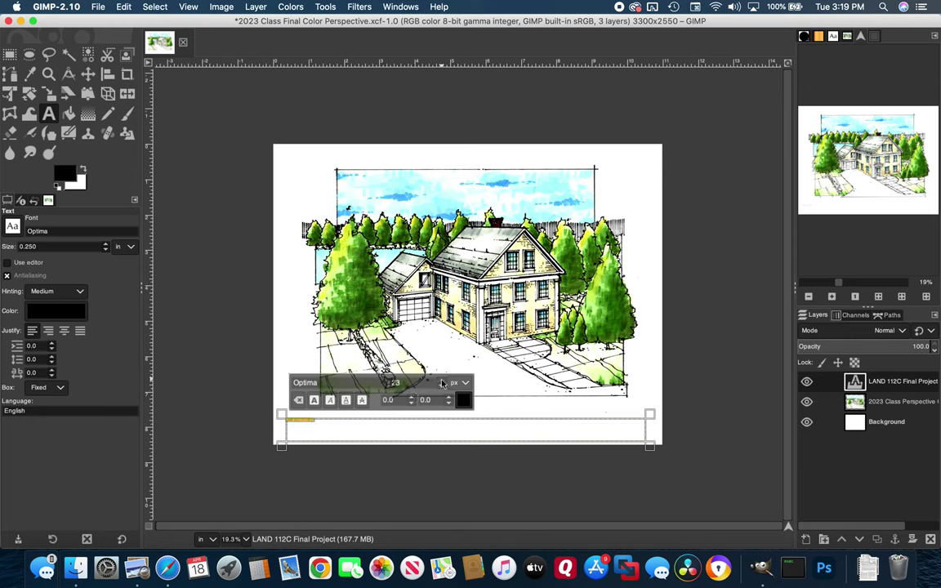
click(442, 382)
click(442, 381)
click(442, 382)
click(442, 381)
click(442, 382)
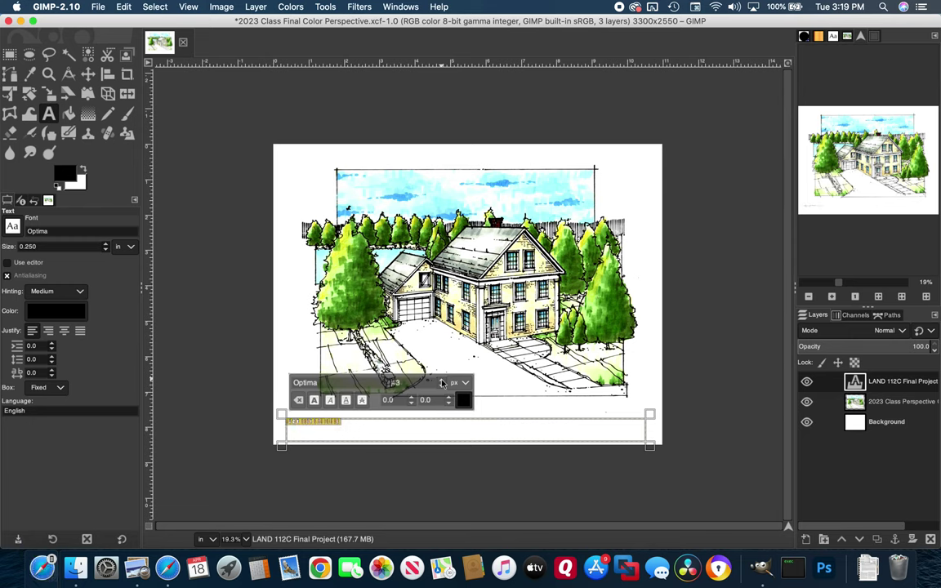
click(442, 381)
click(442, 382)
click(441, 382)
click(442, 382)
click(442, 382)
click(442, 381)
click(442, 382)
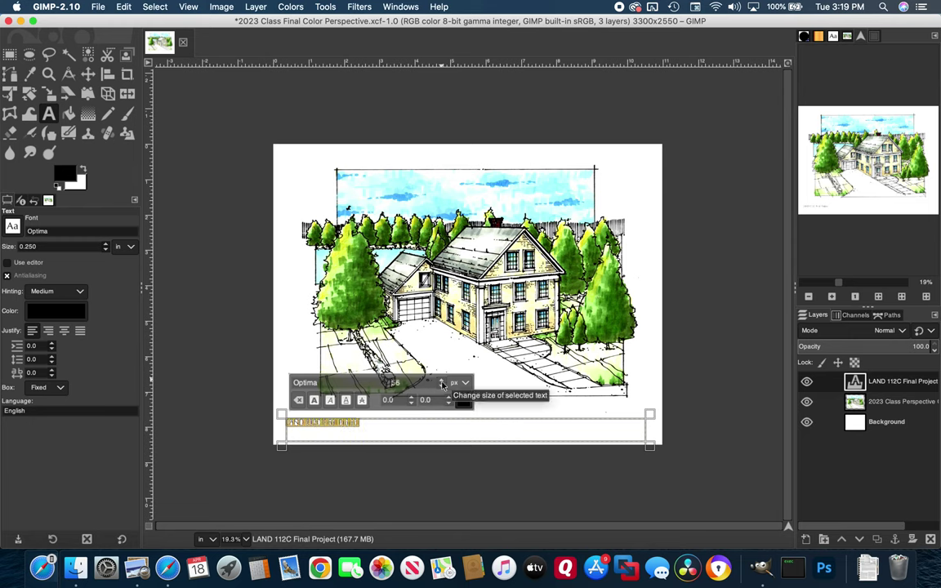
click(442, 387)
click(442, 387)
click(442, 387)
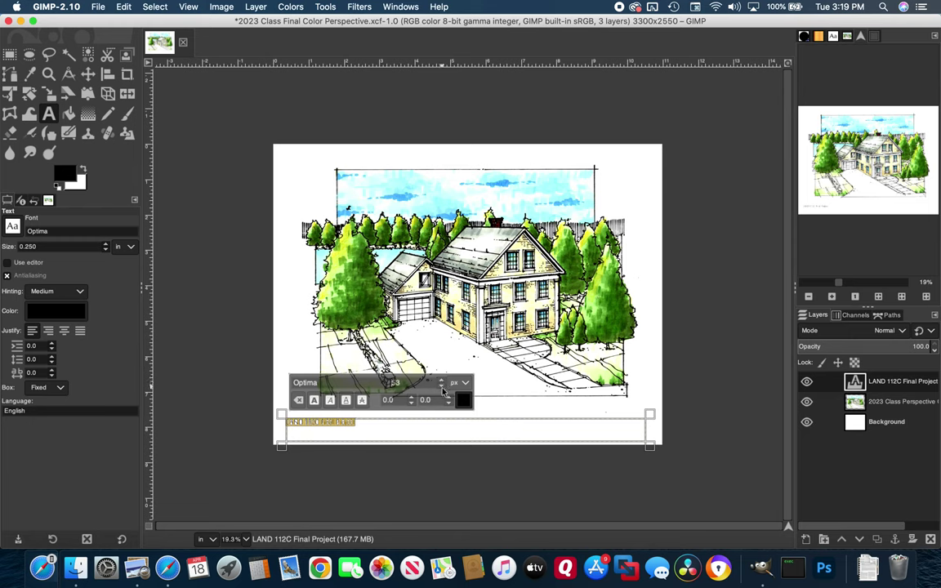
click(441, 387)
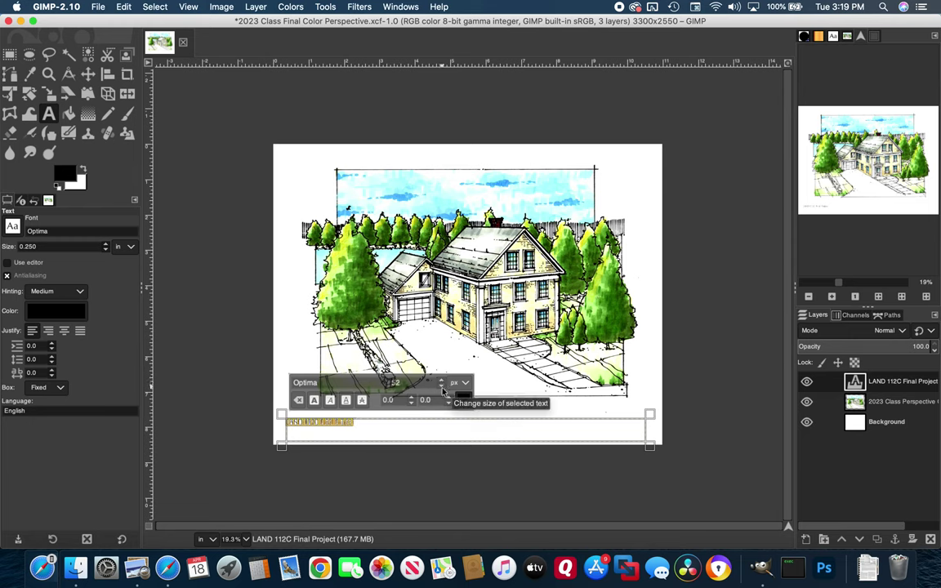
Reselect the 'LAND 112C Final Project' text and set its size to 60 px.
click(386, 433)
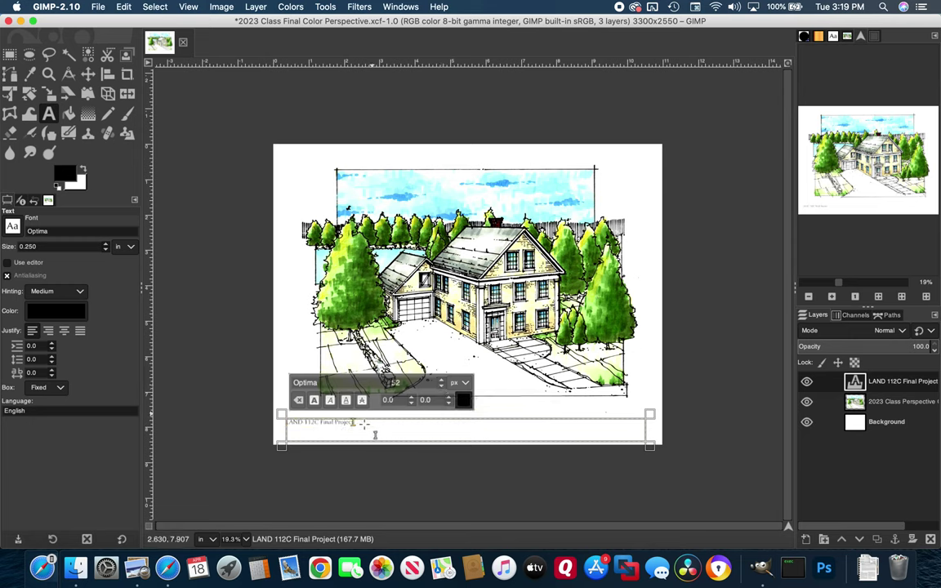
drag(369, 435, 278, 381)
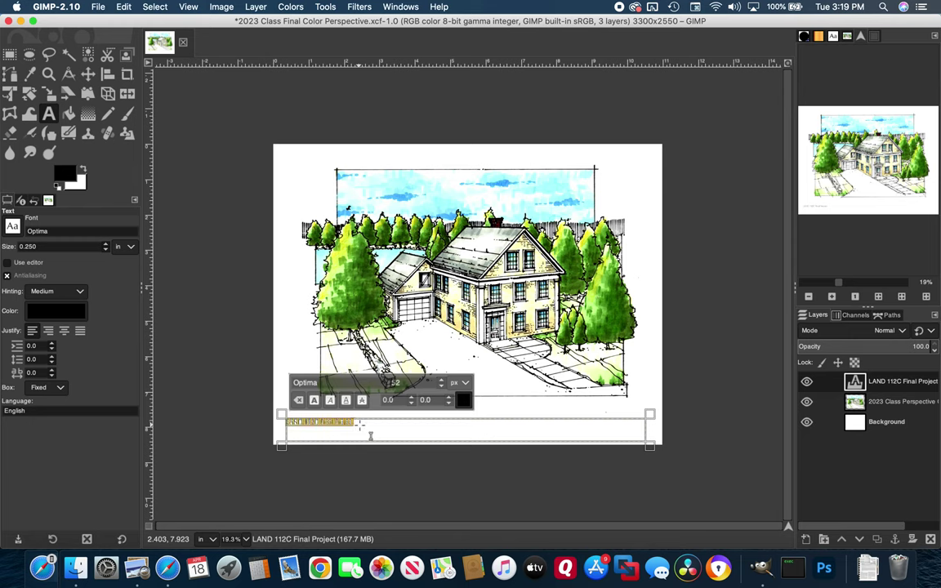
click(444, 382)
click(444, 382)
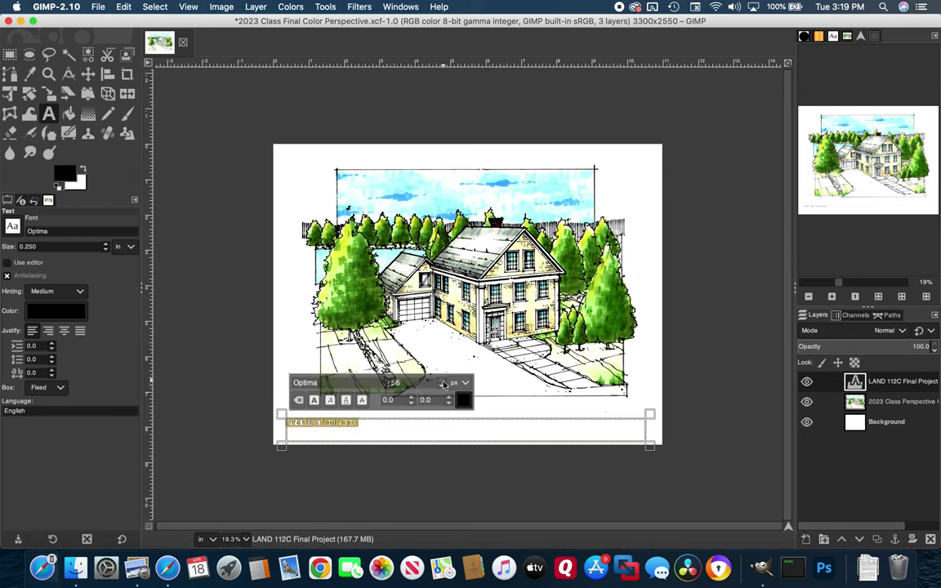
click(444, 381)
click(443, 381)
click(444, 382)
click(443, 382)
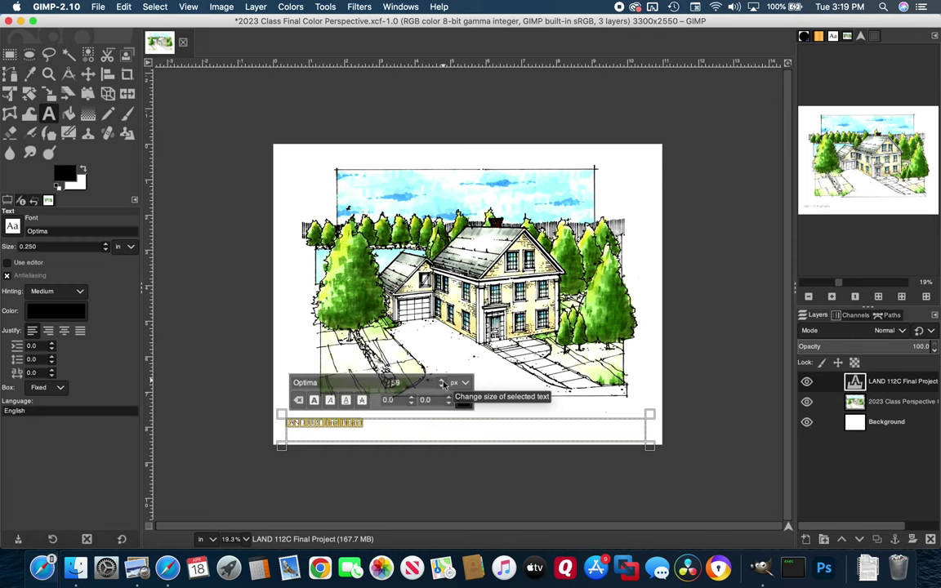
click(444, 383)
click(443, 382)
click(443, 386)
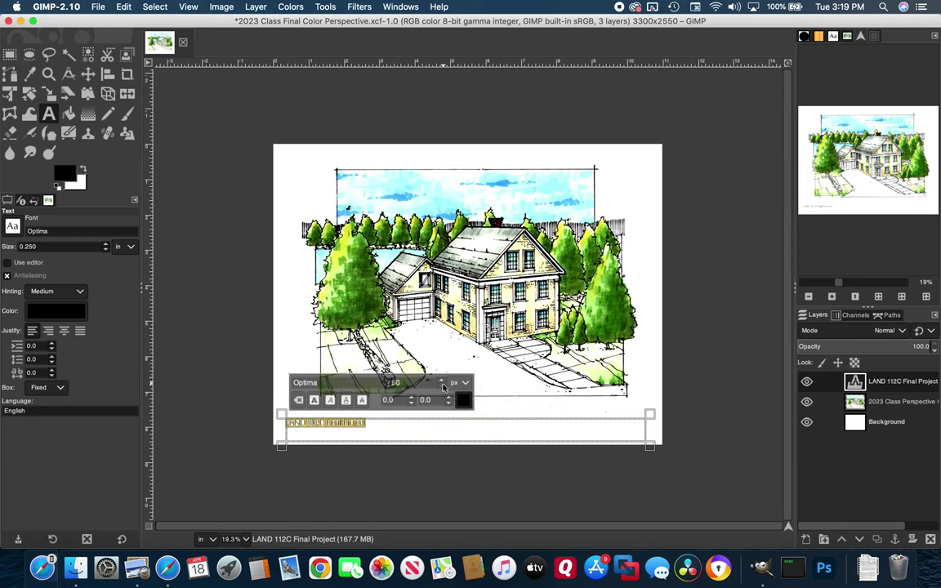
Append '- Spring 2023', 'May 2, 2023' and the author's name, then add a centre vertical guide.
click(384, 433)
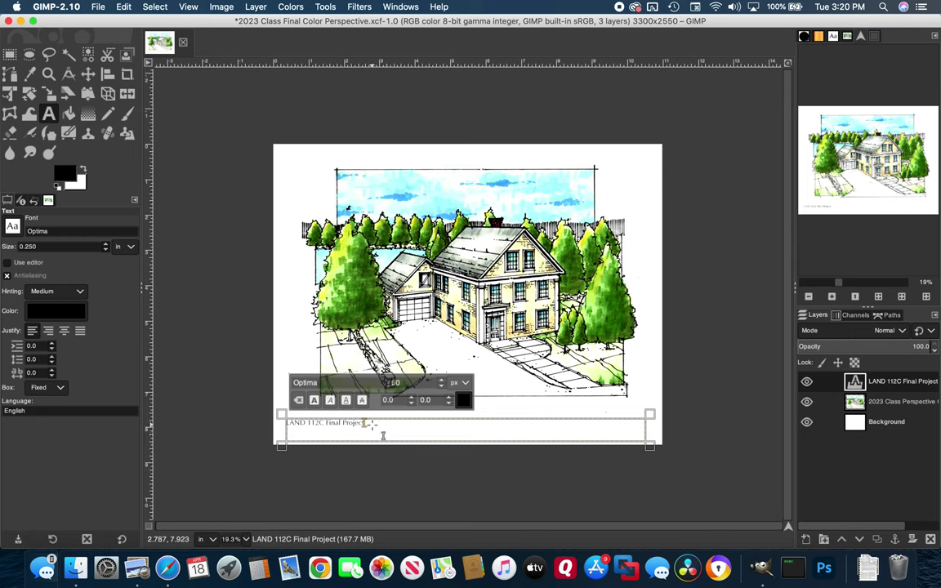
text(- Spring 202323)
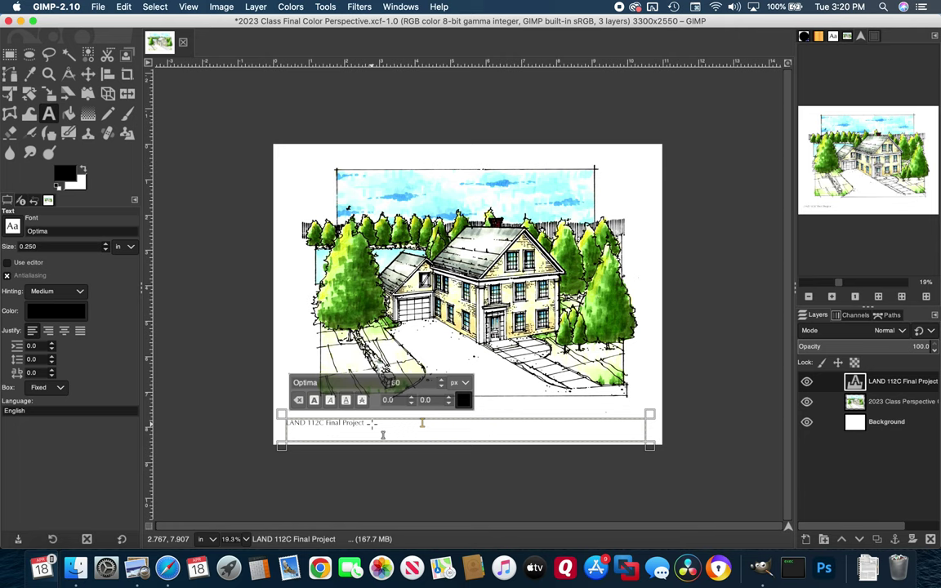
text(May 2, 2023          P)
text(eter Tennant)
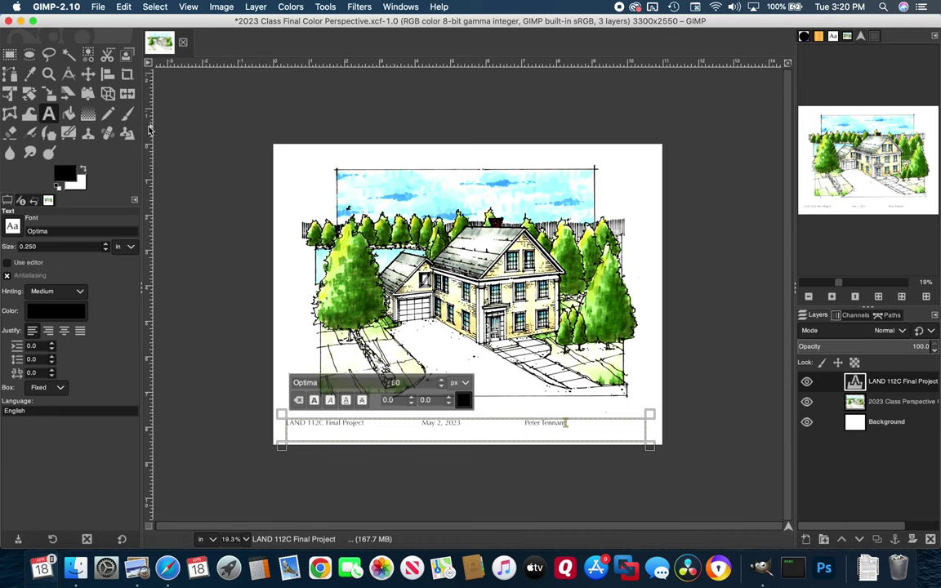
drag(149, 117, 469, 102)
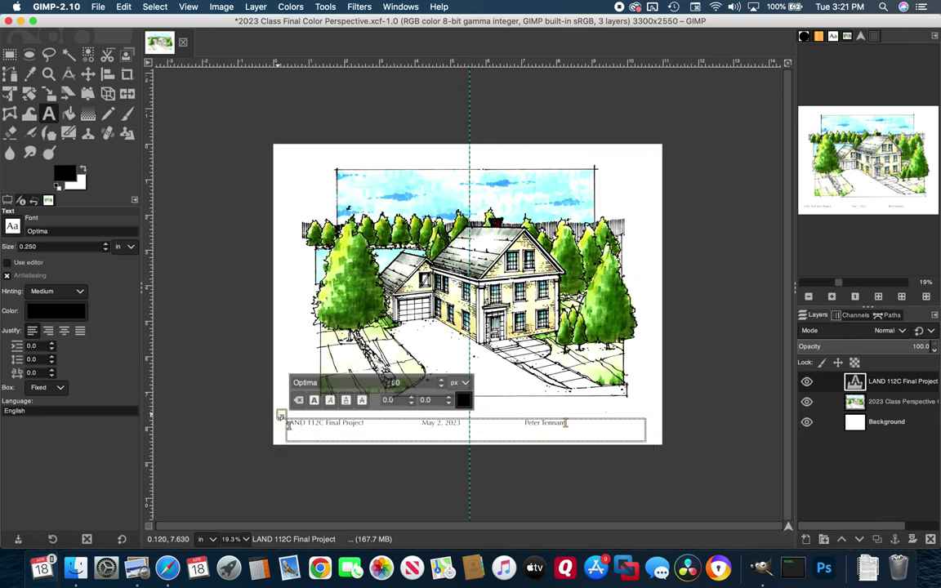
Add vertical guides at the footer's left and right margins.
drag(281, 418, 292, 417)
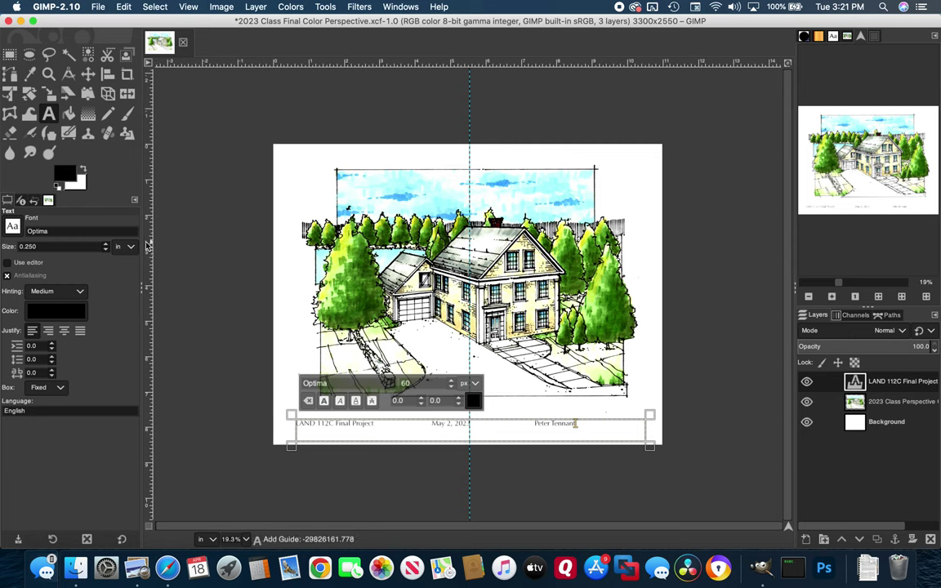
drag(148, 245, 297, 275)
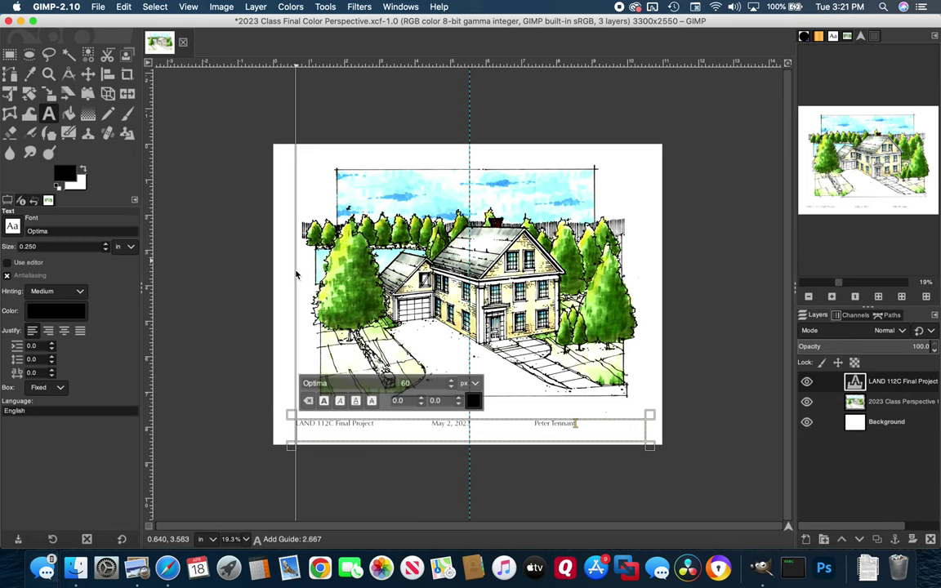
drag(296, 275, 291, 270)
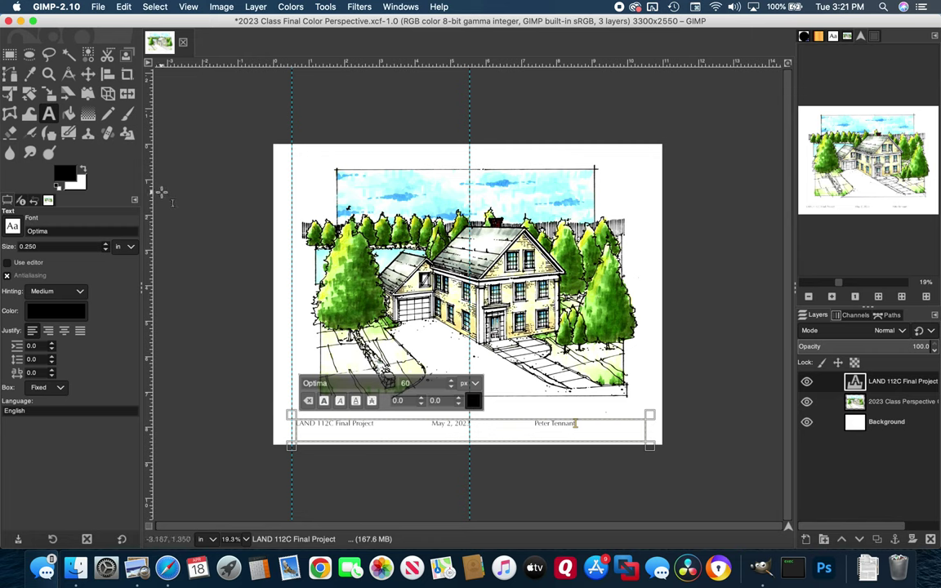
drag(147, 187, 646, 175)
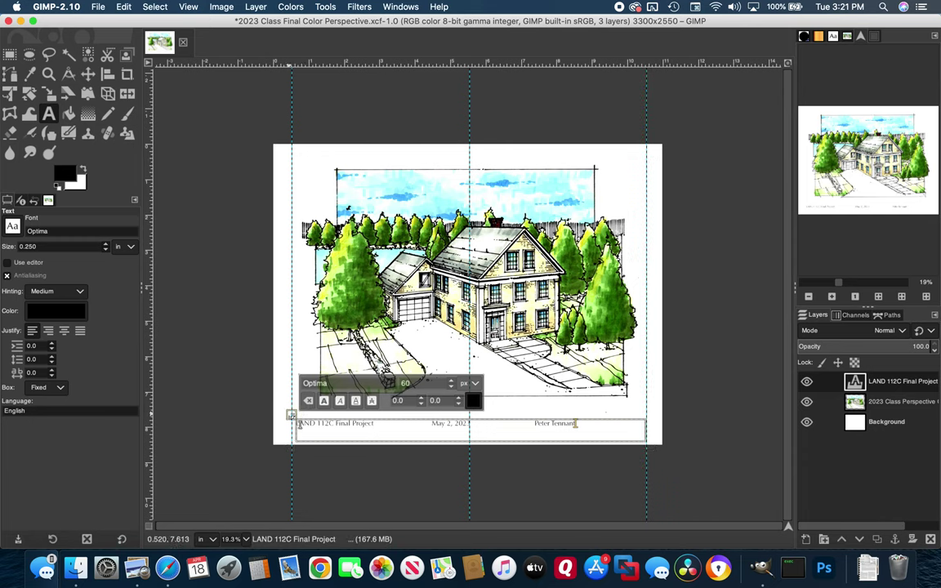
Fit the footer text box between the left and right guides, pushing the author's name right.
drag(290, 413, 286, 418)
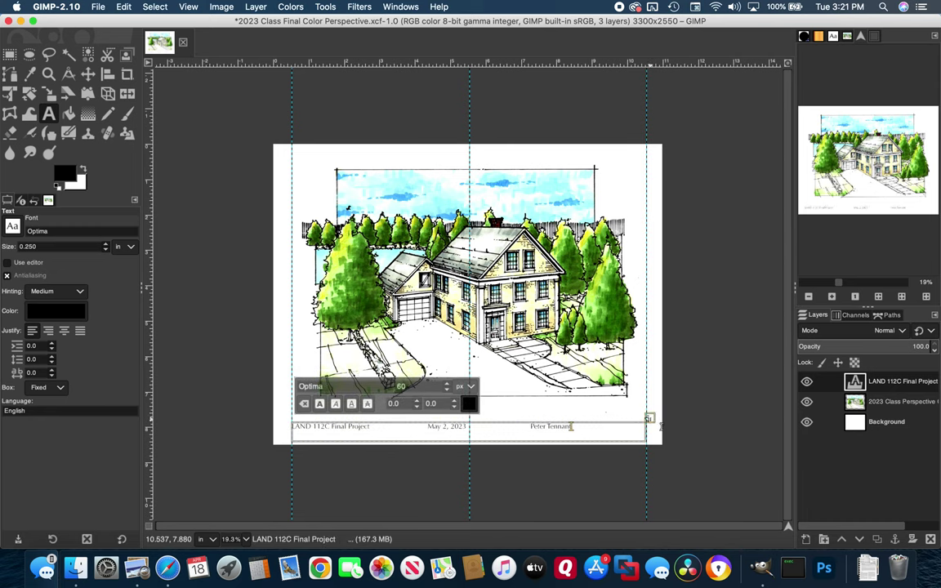
drag(662, 426, 662, 424)
drag(572, 426, 571, 430)
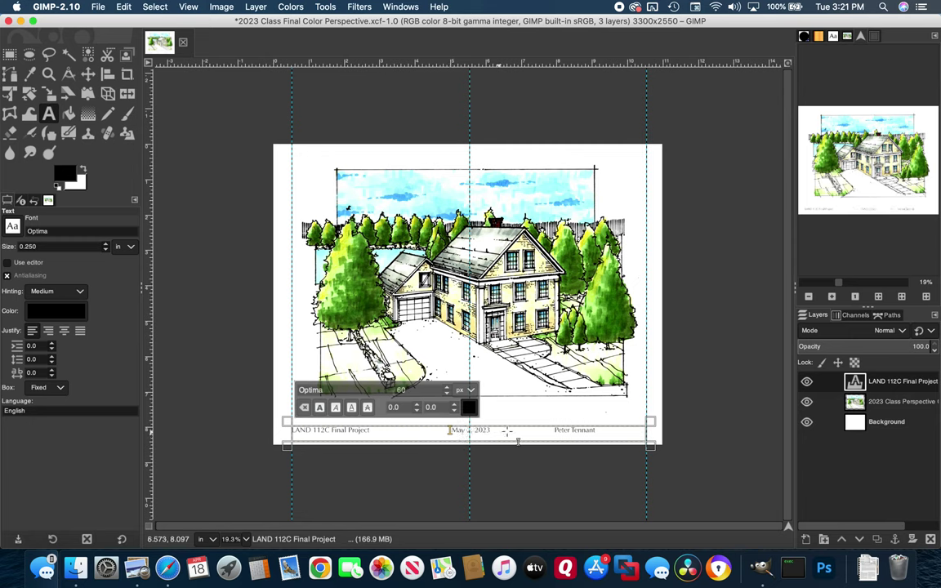
click(555, 431)
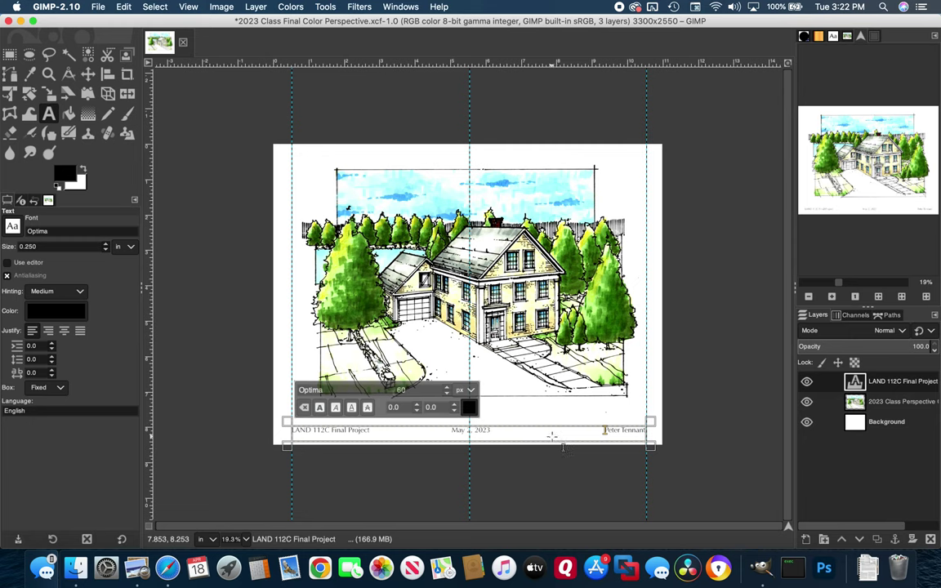
Select the LAND 112C Final Project layer and draw a new text box above the footer.
click(896, 402)
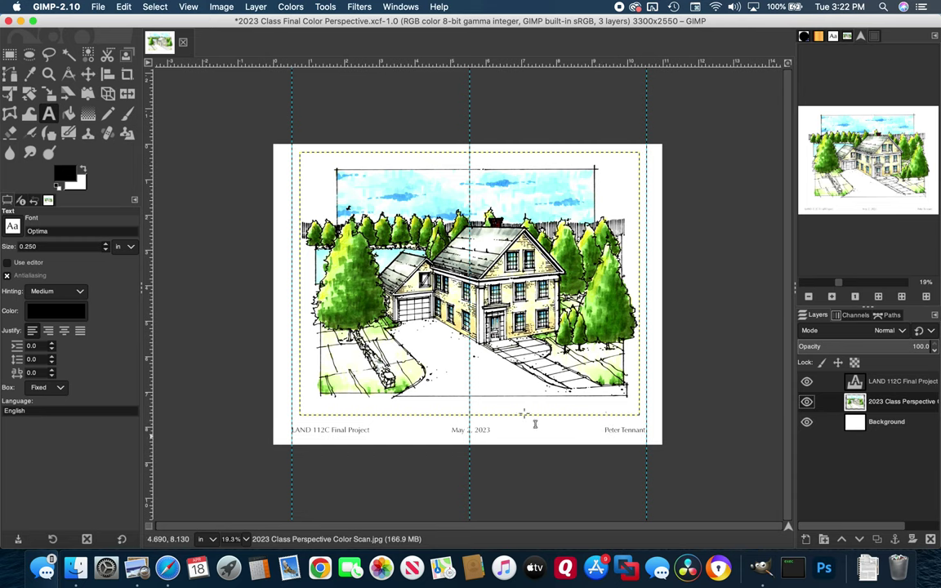
click(902, 387)
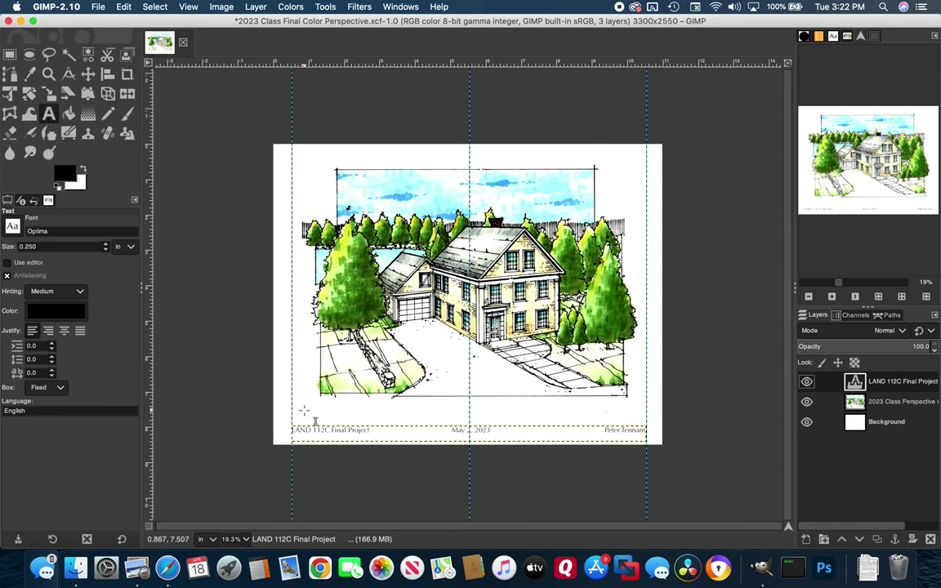
drag(303, 412, 518, 426)
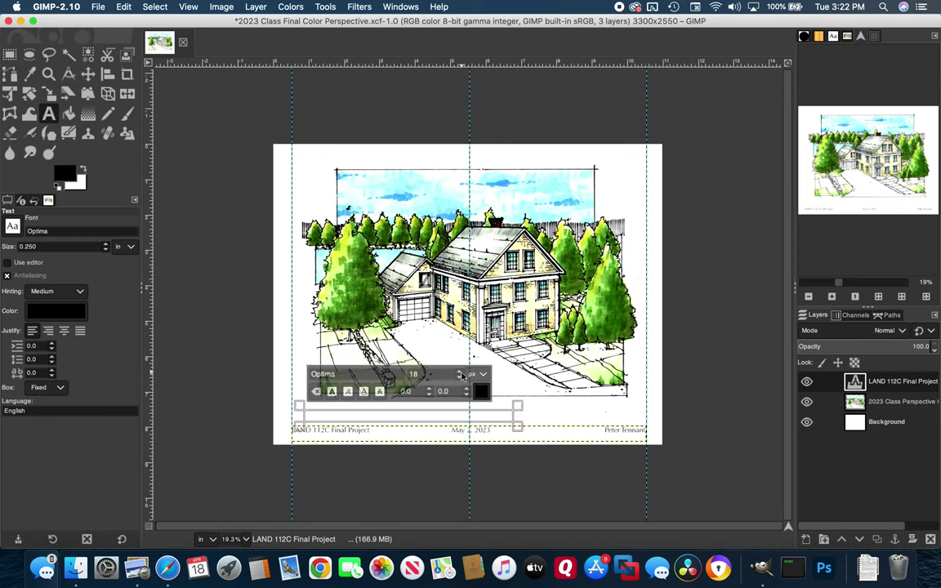
Add a 90 px Optima 'Perspective View' title above the footer, its box aligned to the left guide.
scroll(461, 375, up, 10)
scroll(460, 374, up, 2)
scroll(459, 374, up, 2)
scroll(458, 374, up, 10)
text(P)
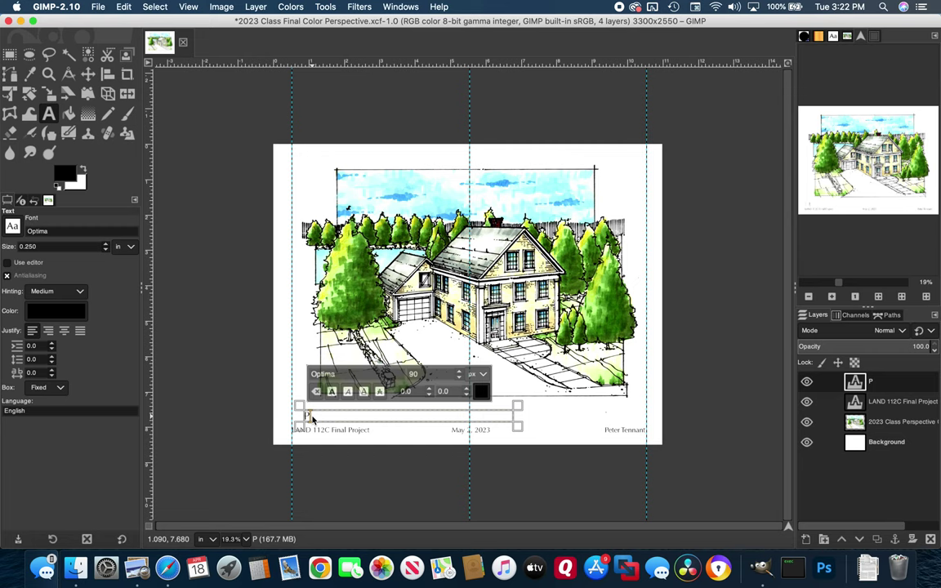
text(erspective)
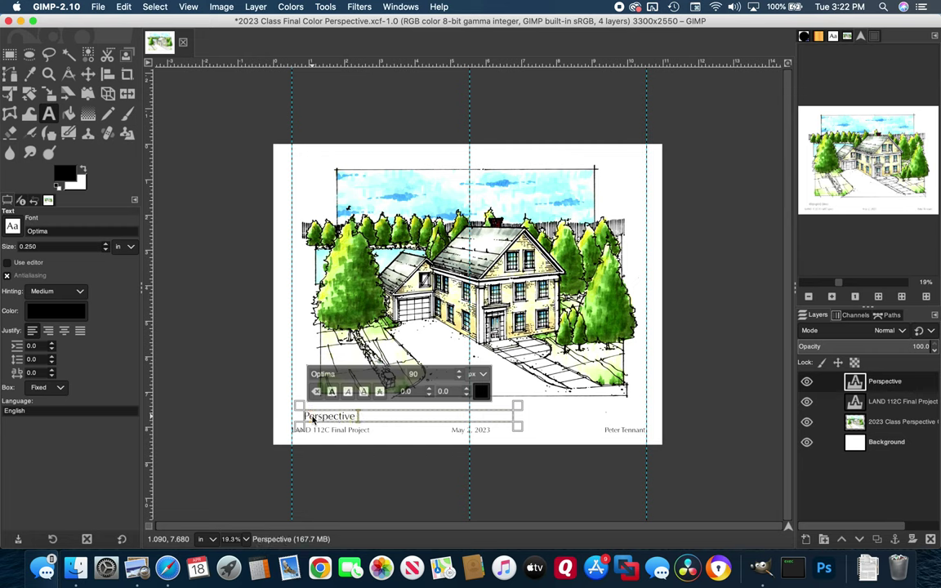
text( View)
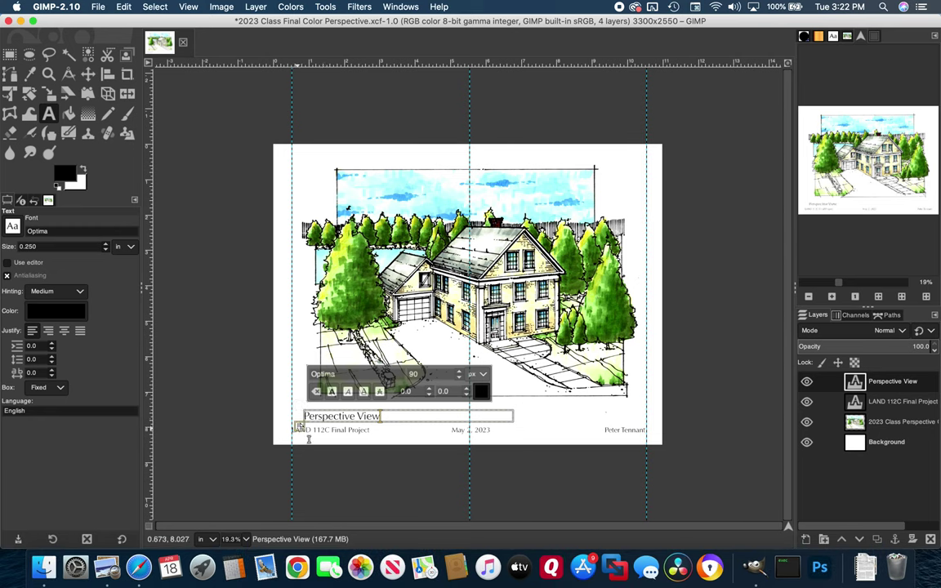
drag(309, 439, 299, 439)
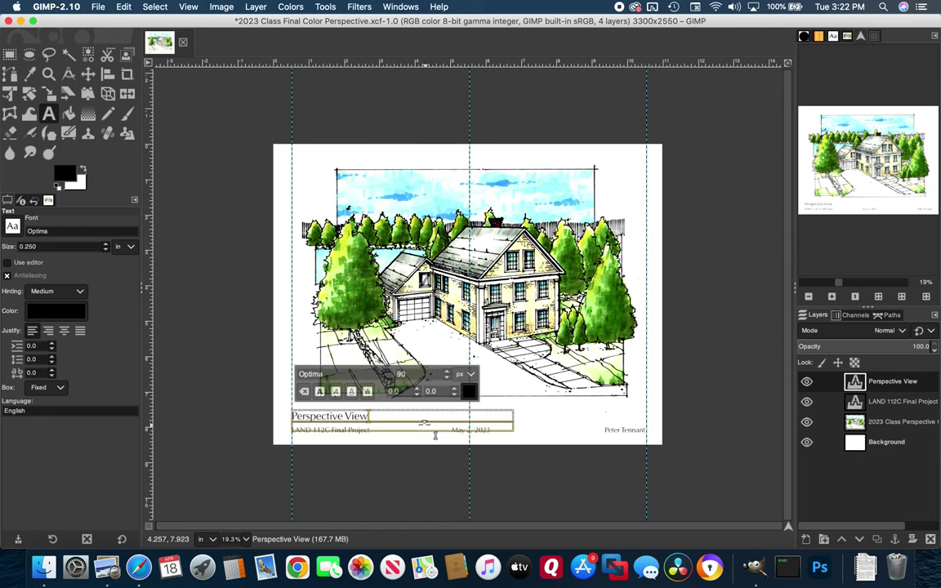
drag(530, 416, 402, 416)
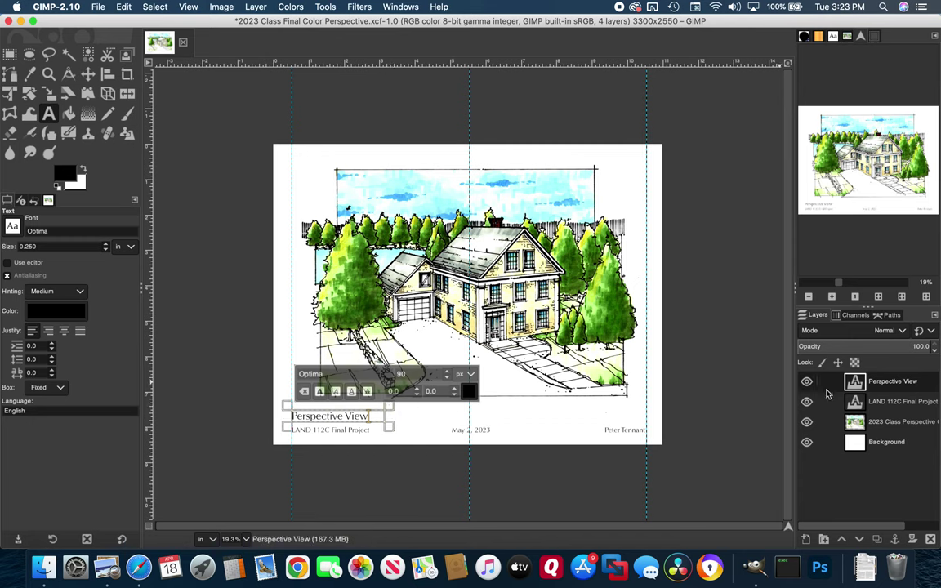
click(893, 445)
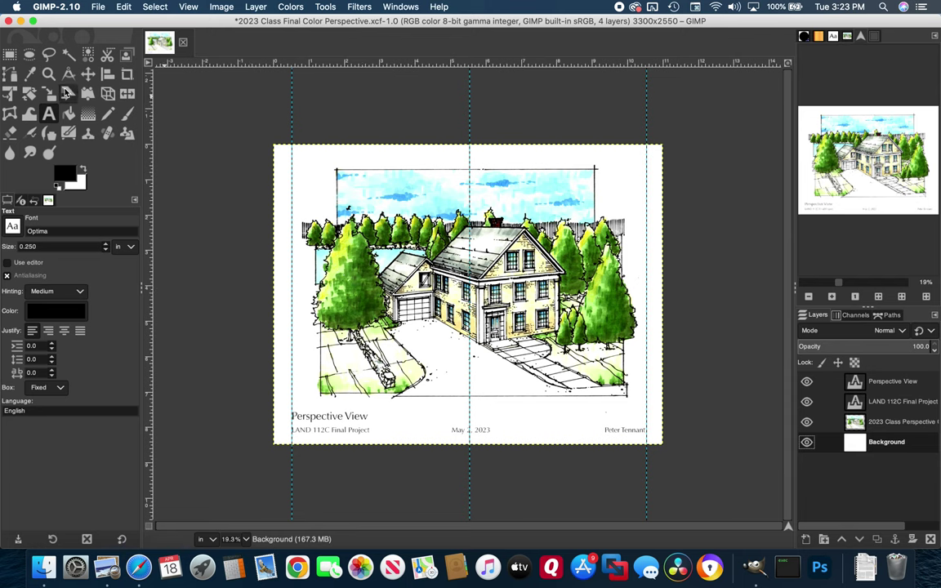
Remove the left, middle and right vertical guides, then select the Perspective View layer.
click(88, 73)
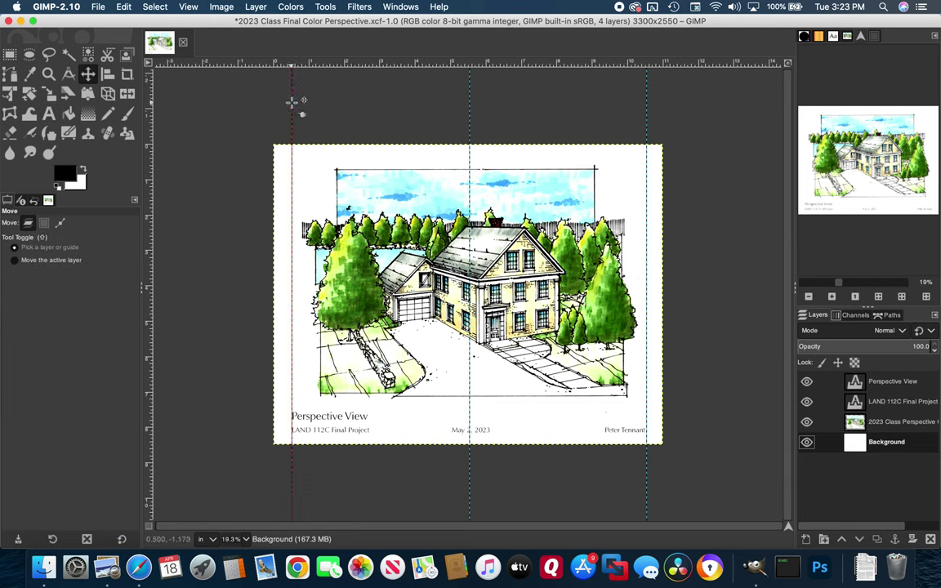
drag(291, 102, 145, 111)
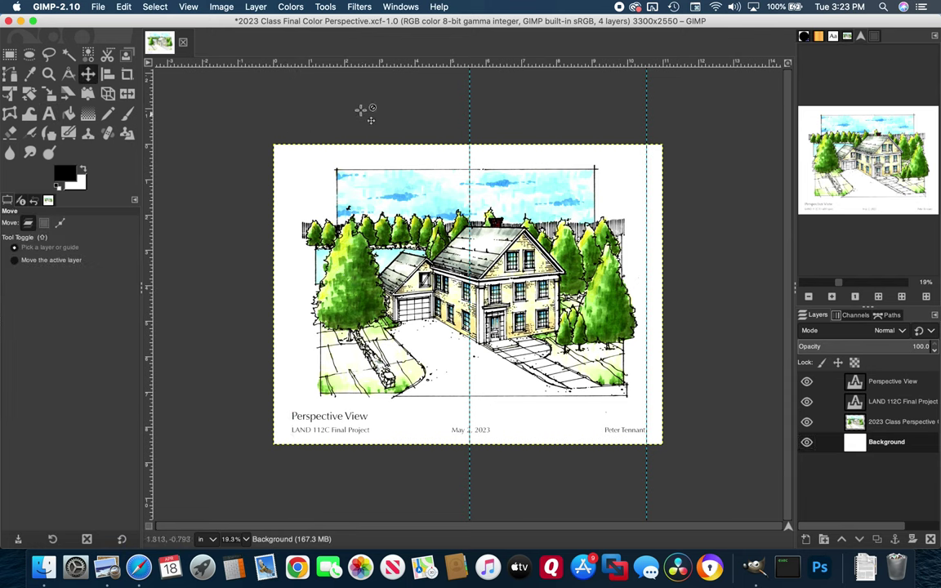
drag(467, 102, 155, 110)
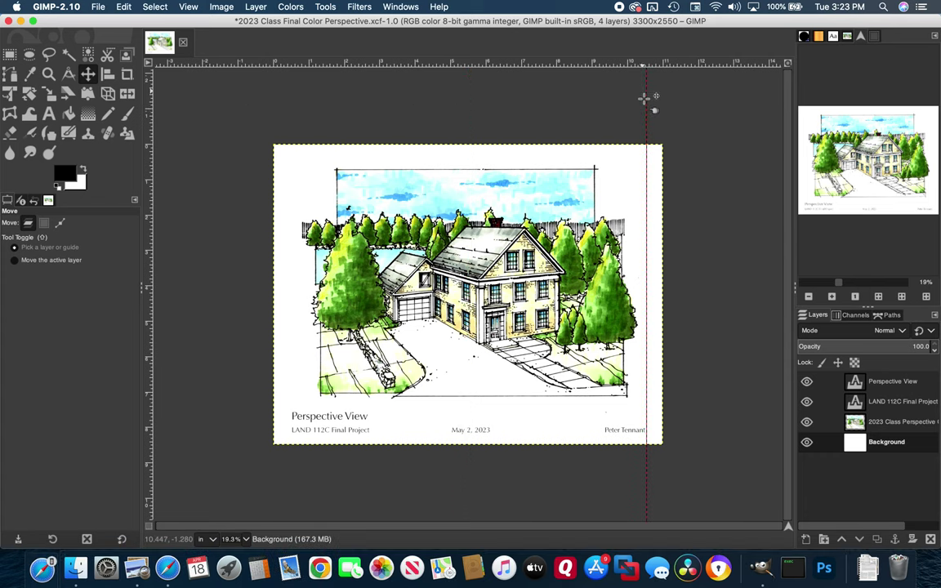
drag(645, 99, 147, 144)
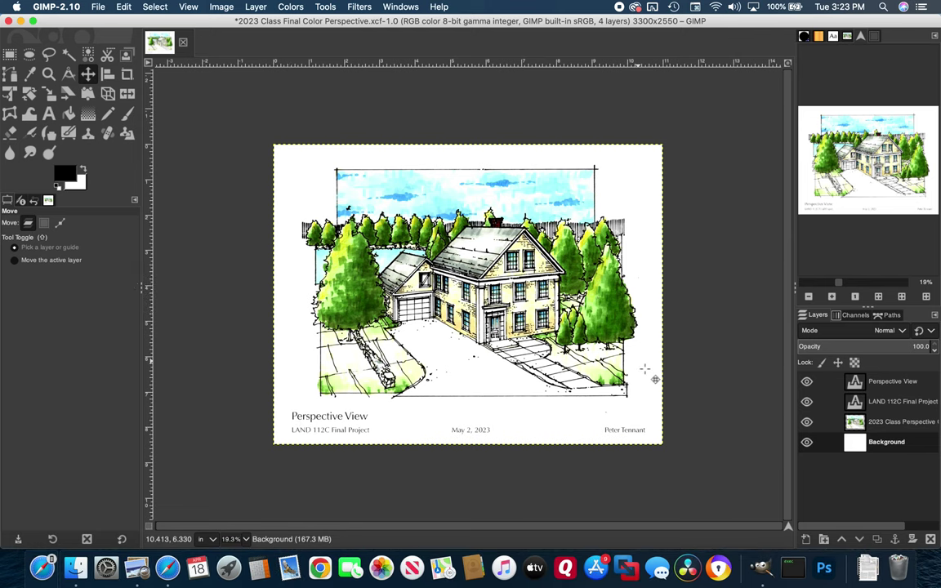
click(892, 384)
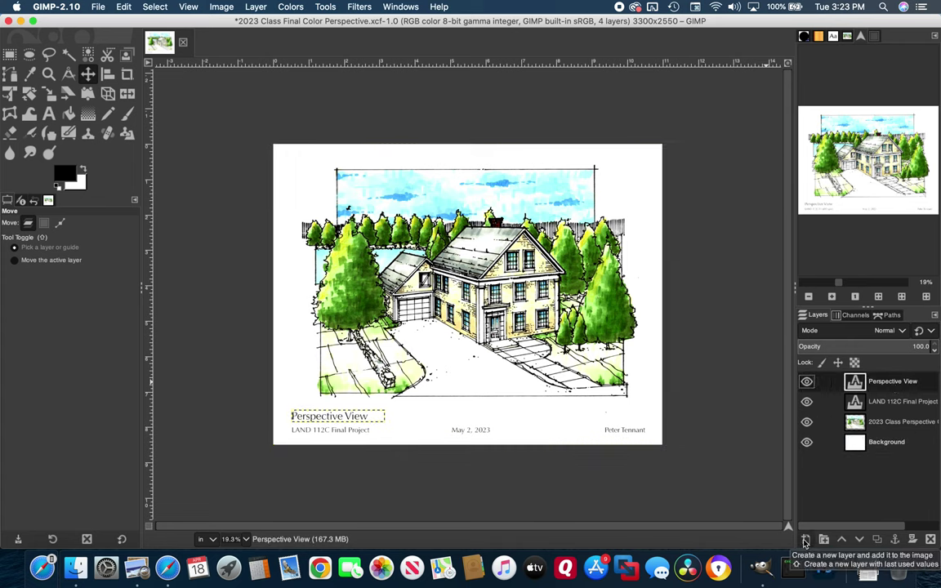
Create a transparent layer named 'Title Stripe' at the top of the stack.
click(804, 540)
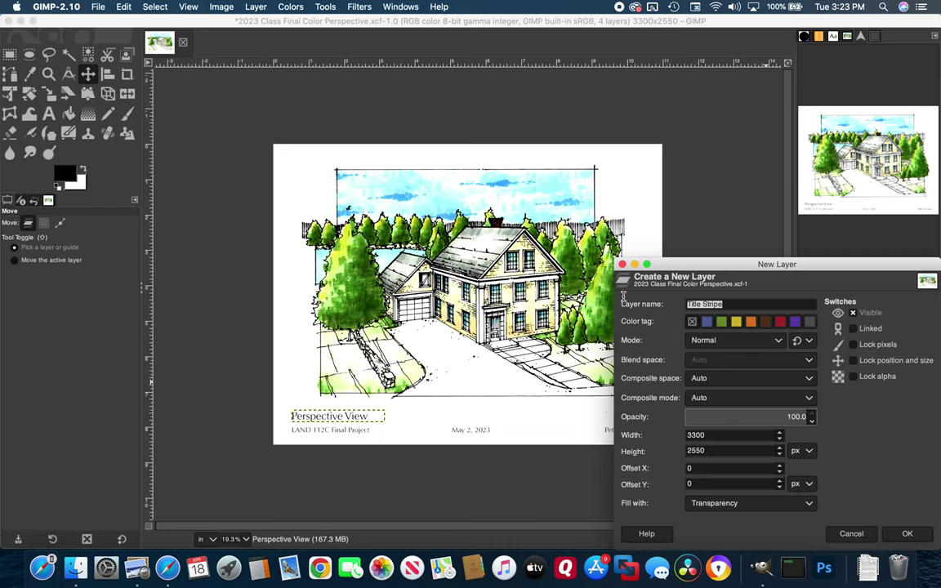
text(Title Stripe)
click(909, 534)
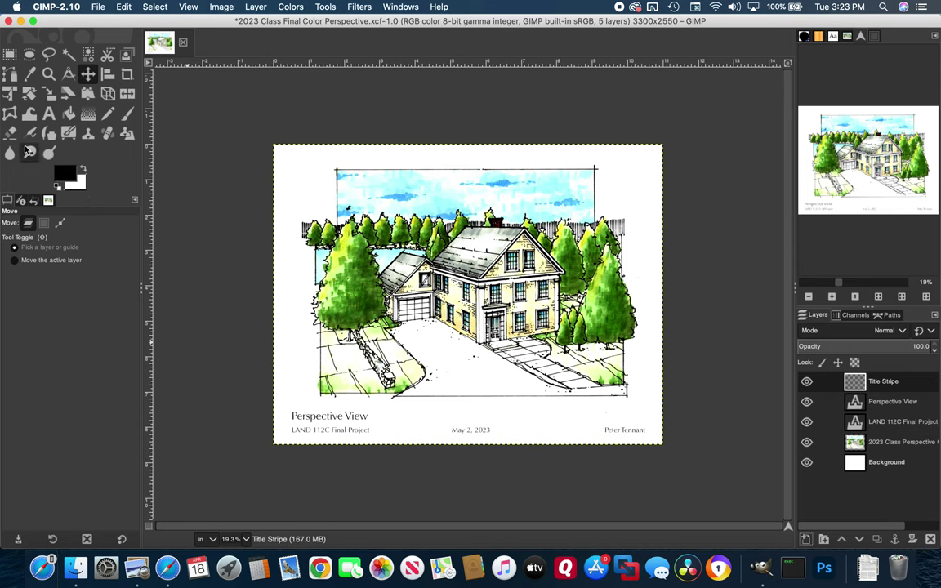
Set up the Paintbrush with dark red foreground 930909 and brush size 20.
click(128, 116)
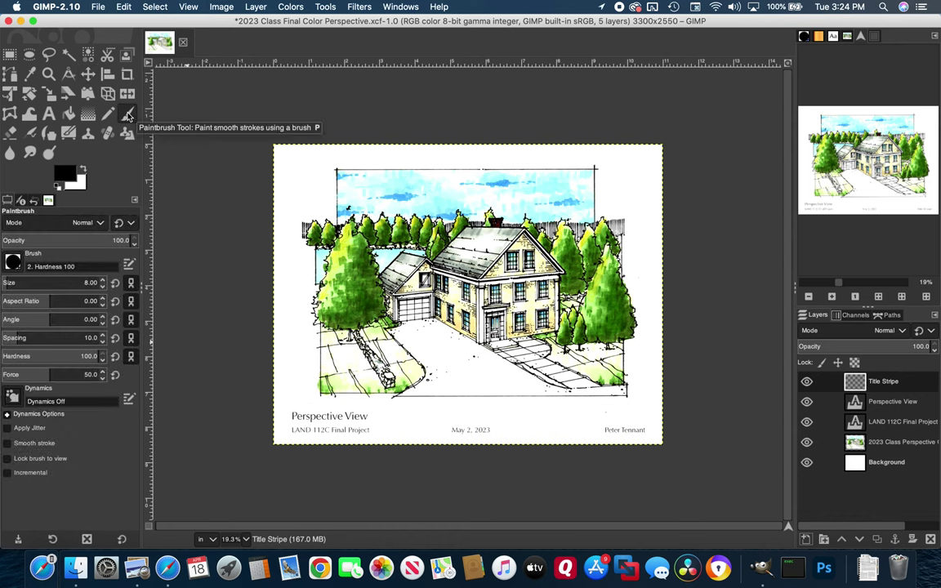
click(68, 173)
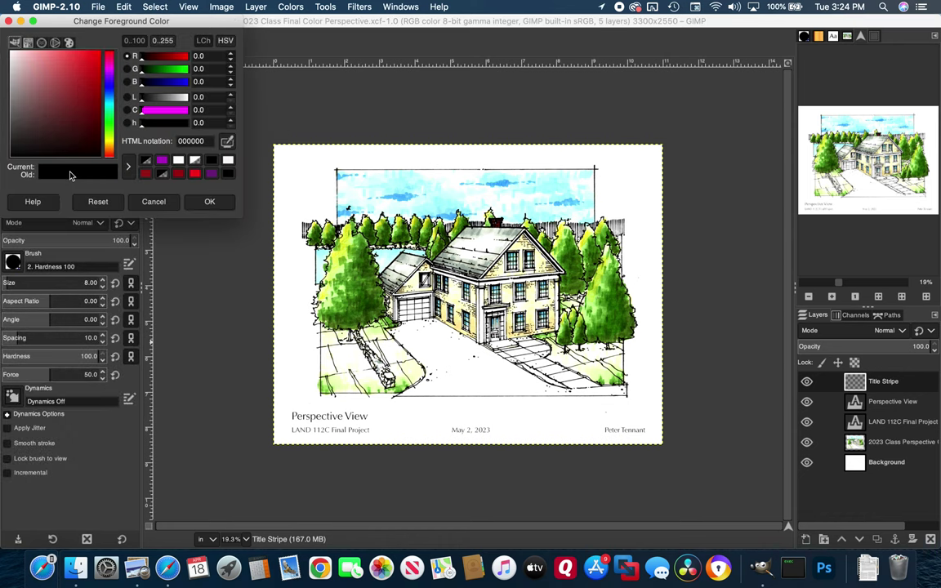
click(96, 97)
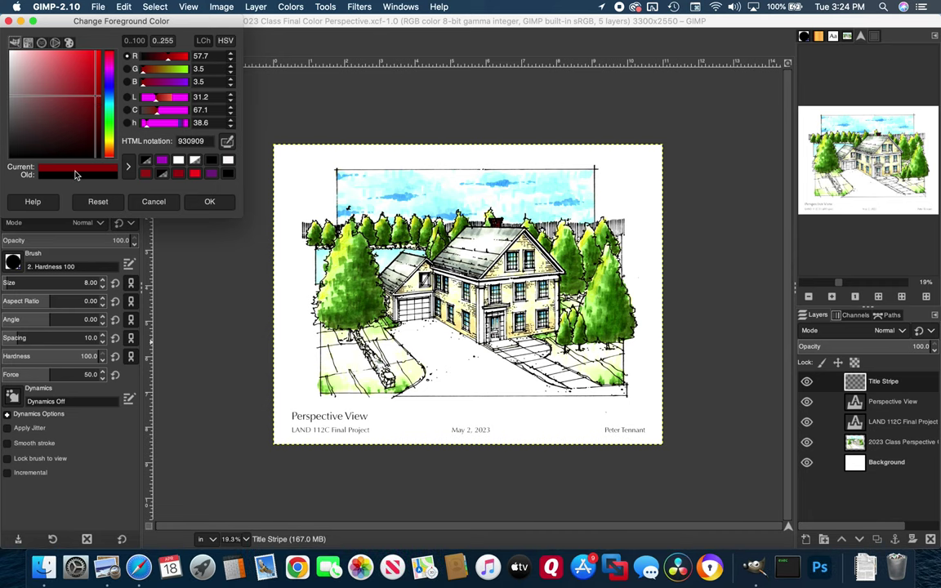
click(210, 203)
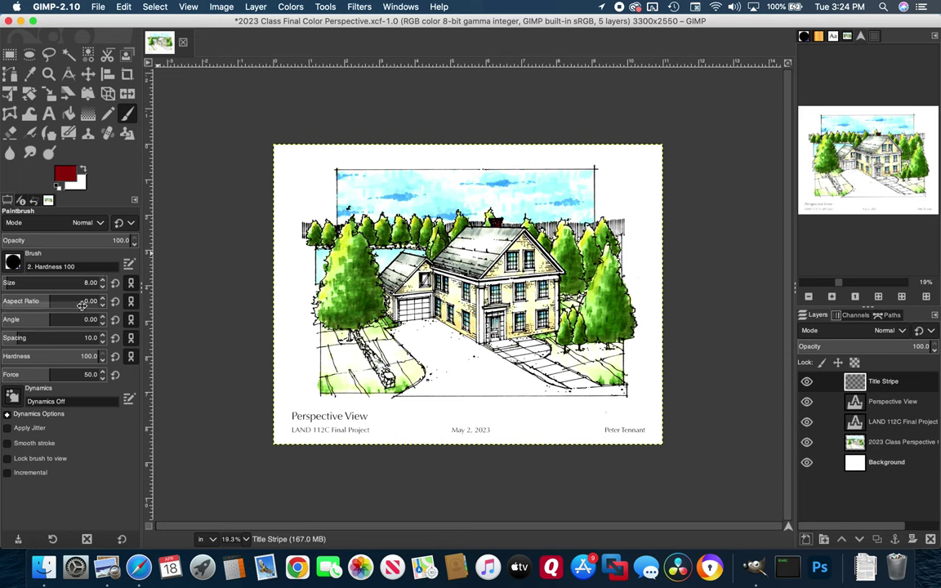
scroll(102, 282, up, 3)
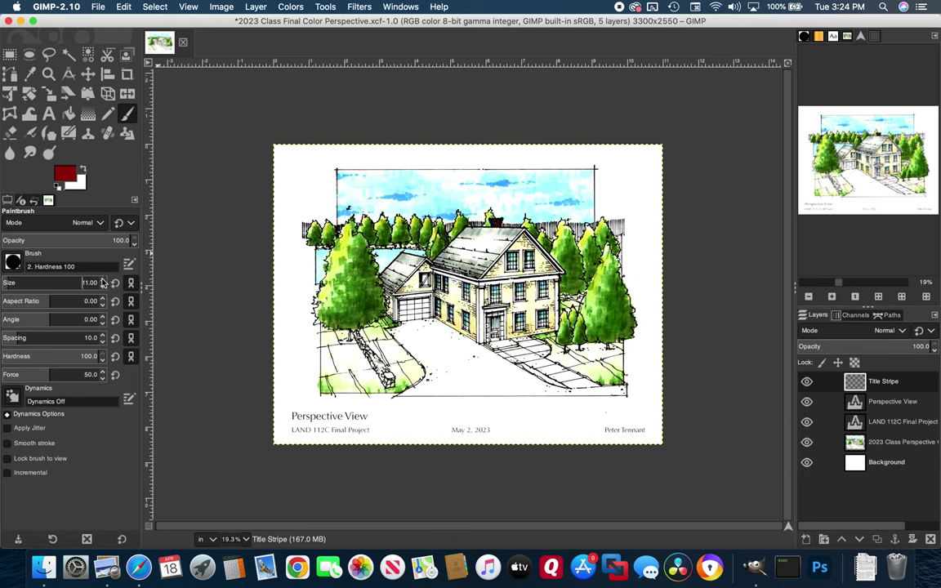
scroll(102, 281, up, 1)
scroll(101, 282, up, 3)
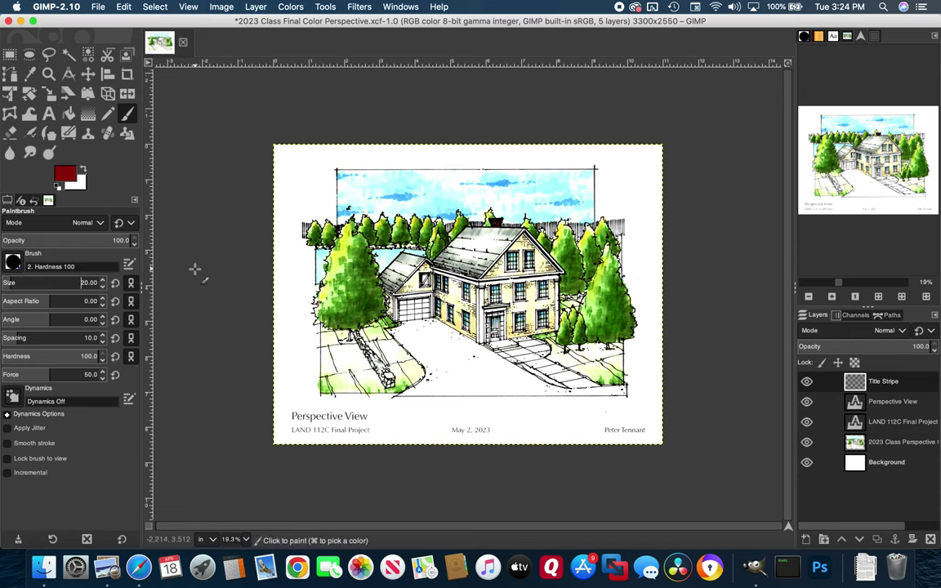
Place guides near the left and right page edges and just above the footer row.
mouse_move(149, 237)
mouse_down()
mouse_move(269, 271)
mouse_move(287, 295)
mouse_move(286, 288)
mouse_up()
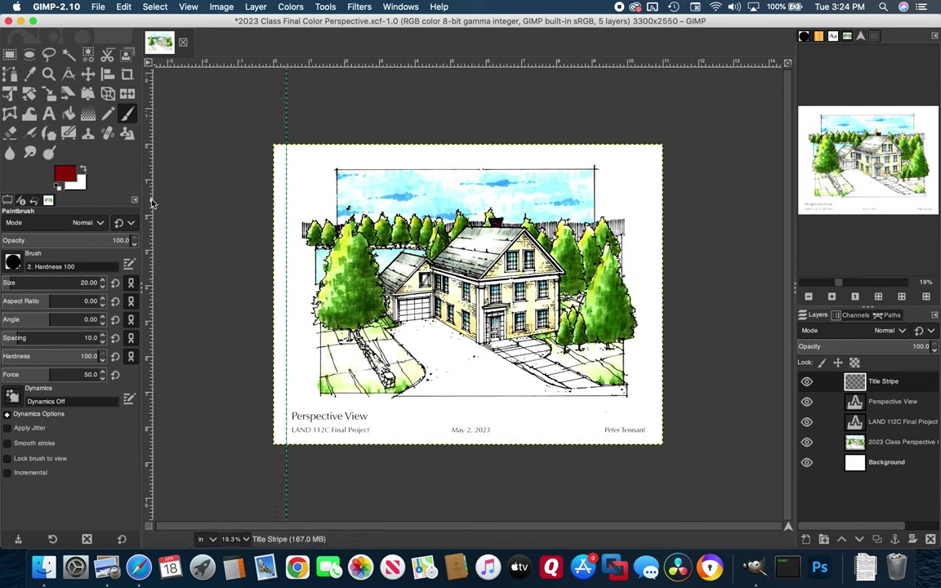
drag(148, 186, 651, 284)
drag(461, 61, 514, 430)
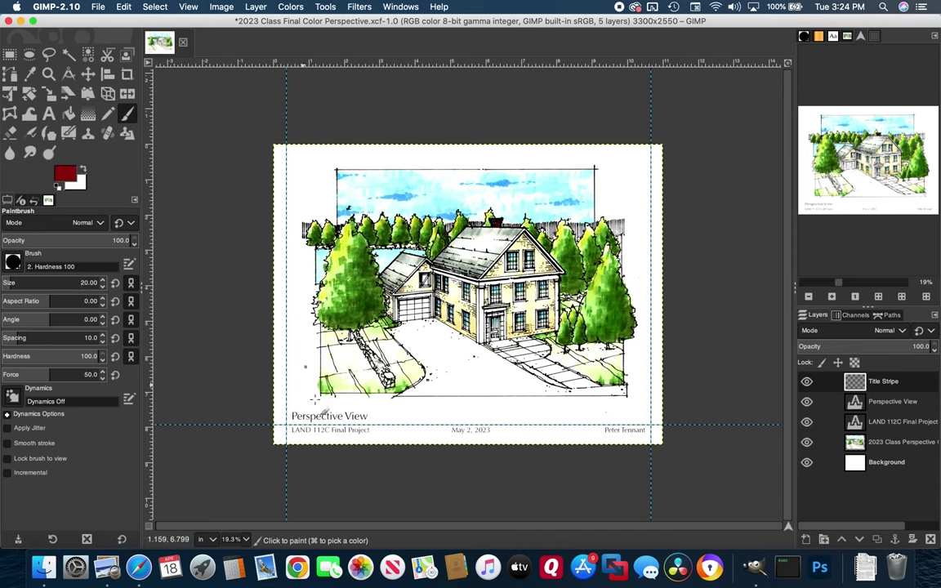
Paint a test red straight line above the footer, then undo it.
click(295, 437)
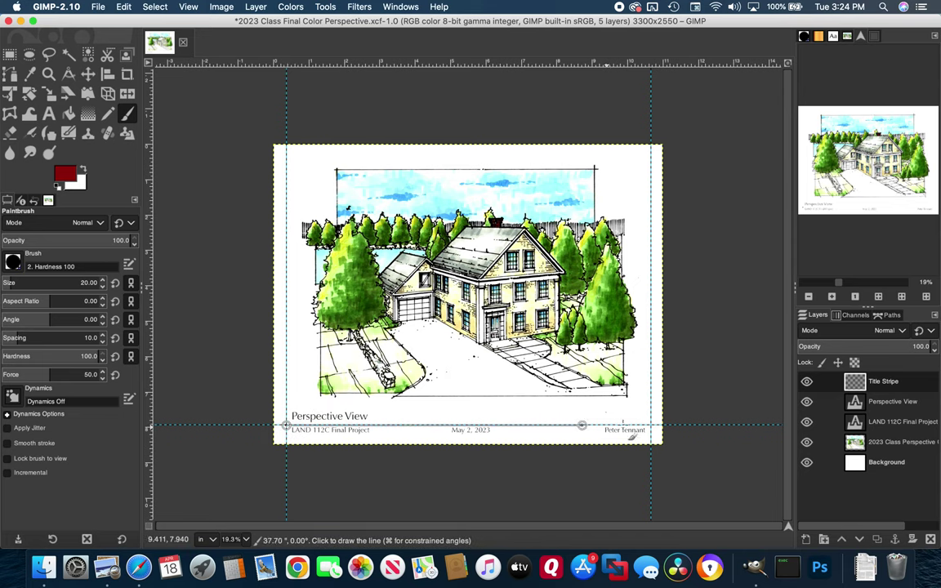
shift+click(649, 426)
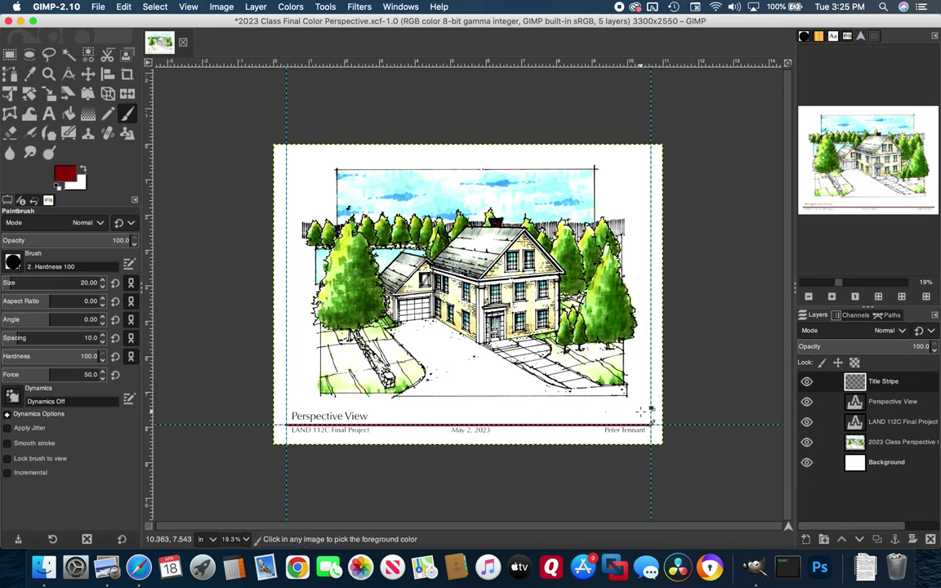
key(ctrl+z)
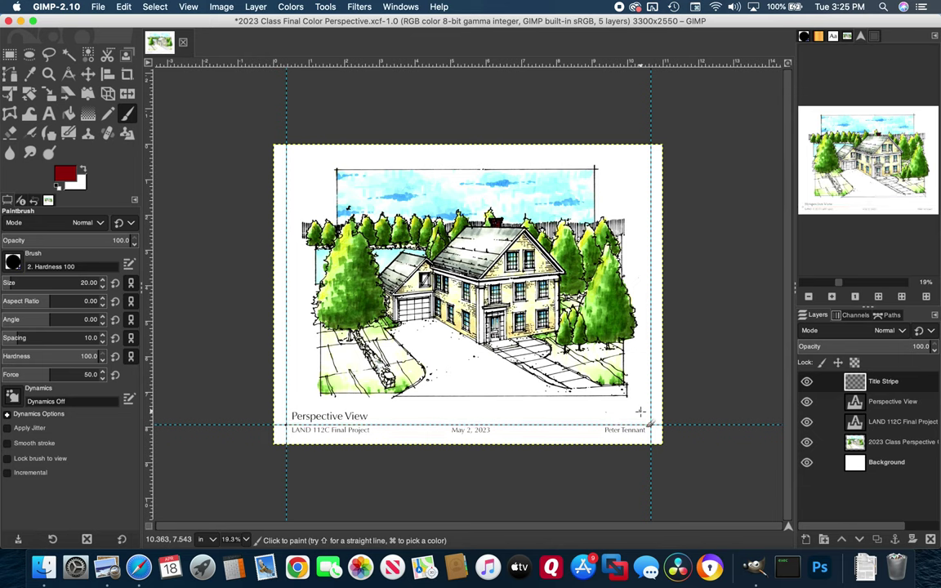
Lower the brush size to 15 and set the foreground colour to brighter red b20c0c.
click(103, 288)
click(65, 172)
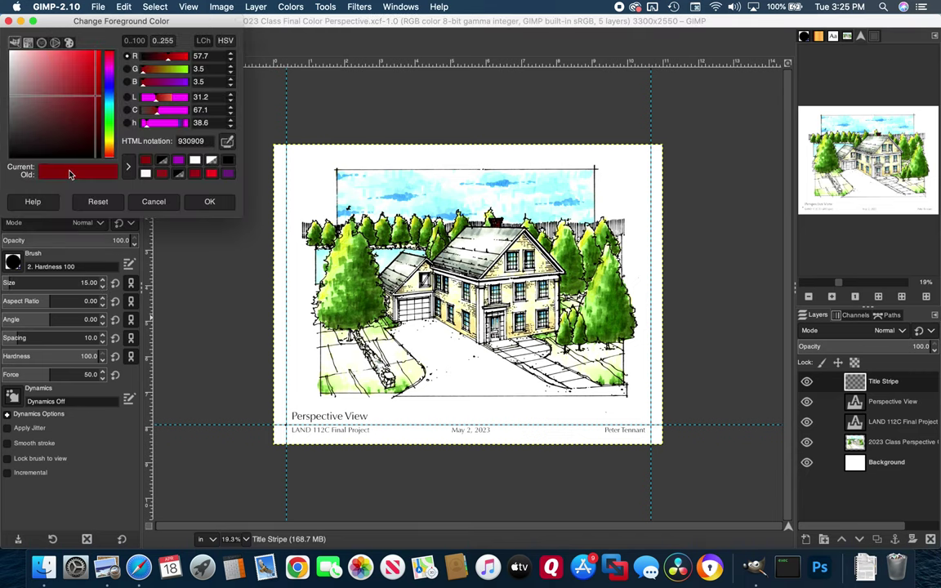
click(97, 89)
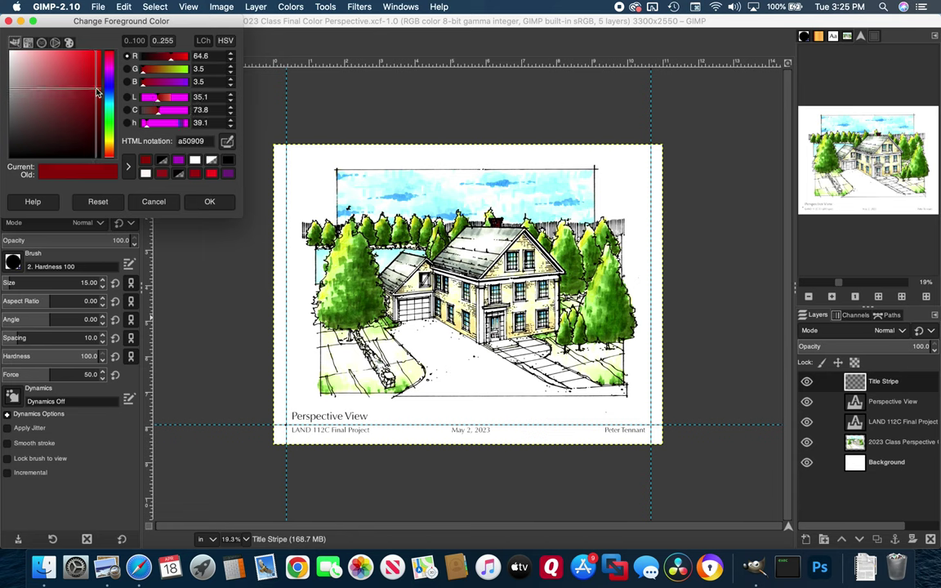
click(96, 84)
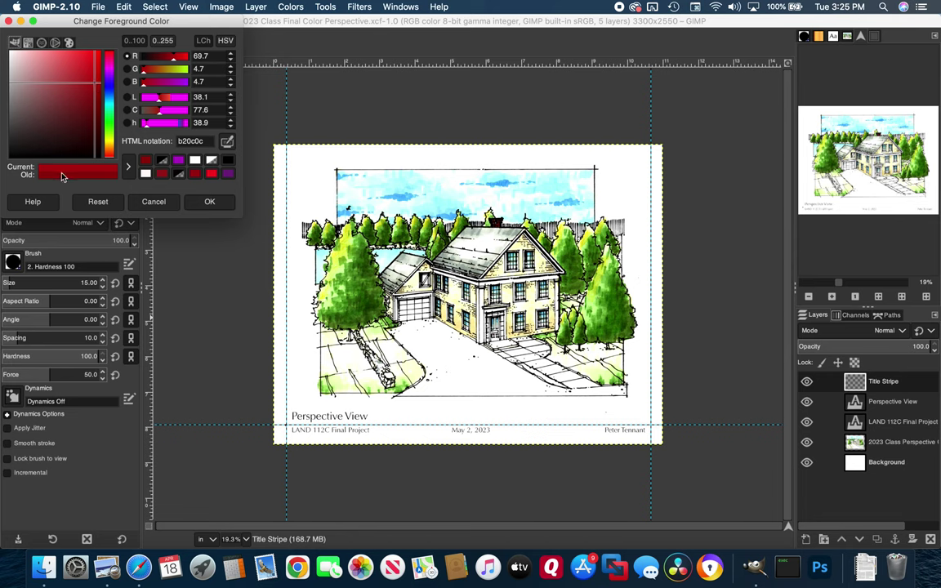
click(210, 203)
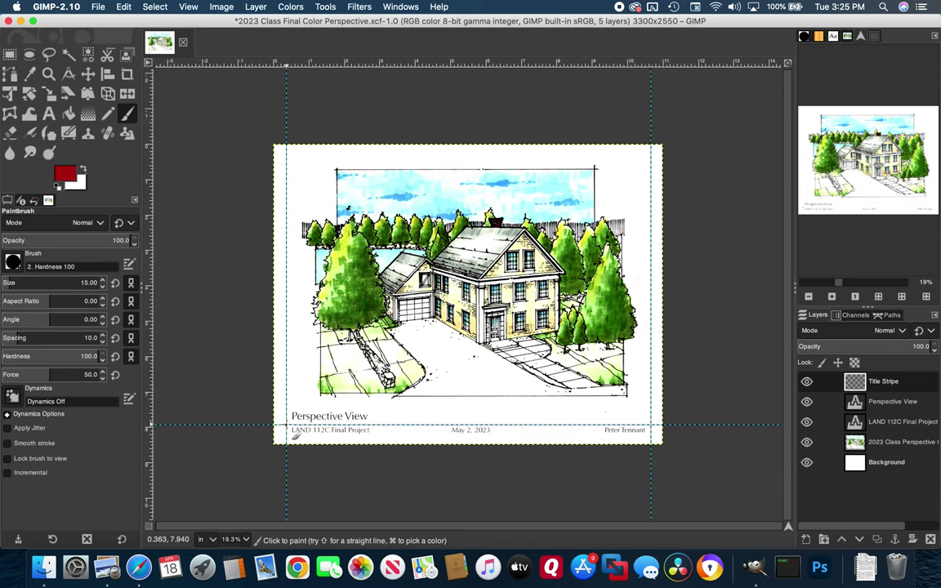
Paint a straight red line along the bottom guide from the left guide to the right guide.
click(286, 425)
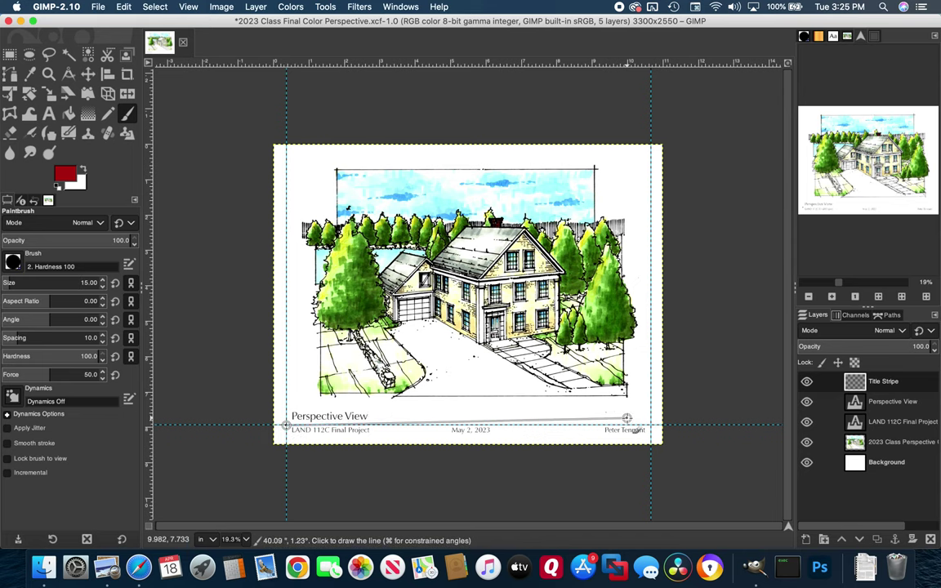
shift+click(652, 426)
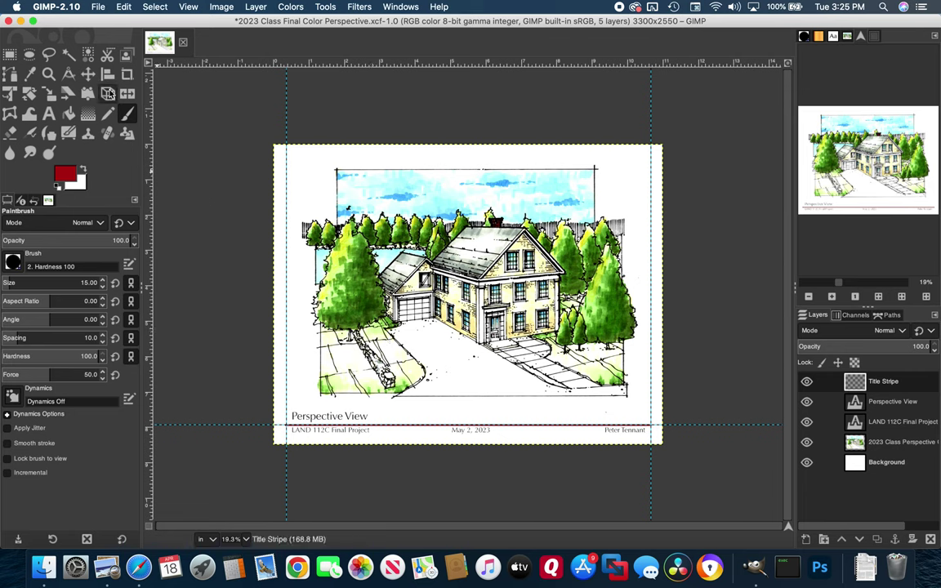
Delete the left vertical, horizontal and right vertical guides by dragging them back onto the rulers.
click(87, 75)
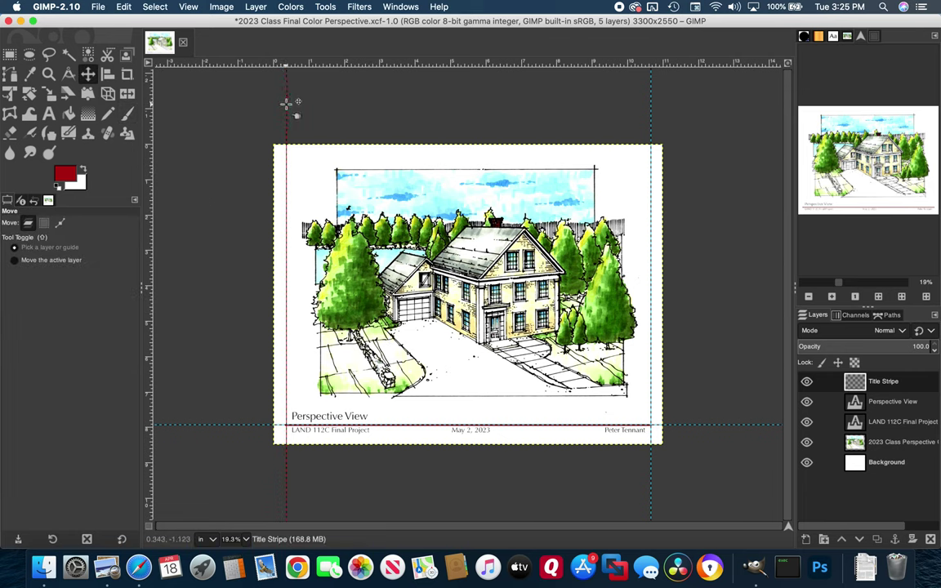
drag(286, 103, 144, 107)
drag(209, 424, 376, 62)
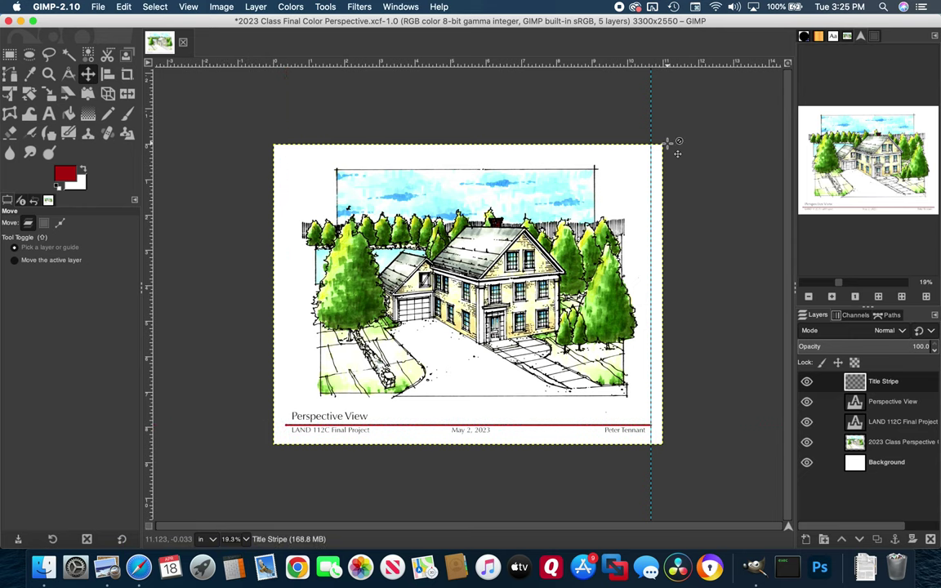
drag(651, 120, 134, 122)
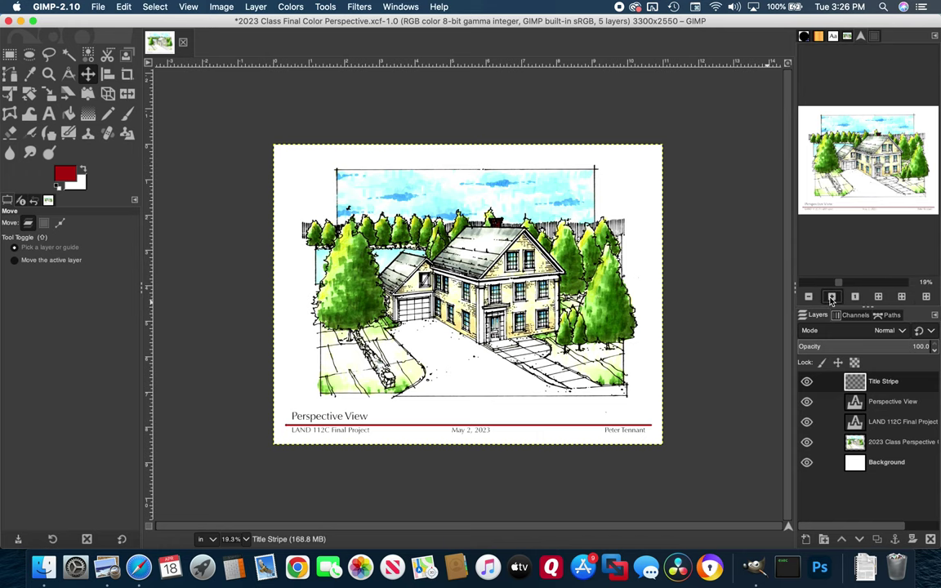
Zoom into the title block and nudge the red title stripe up and back down.
click(831, 296)
drag(846, 183, 840, 196)
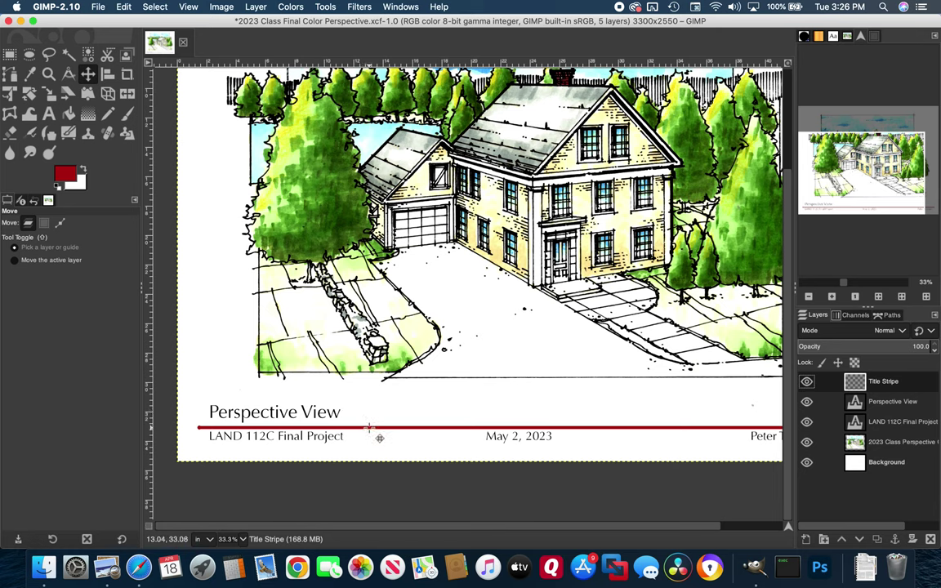
drag(379, 438, 380, 437)
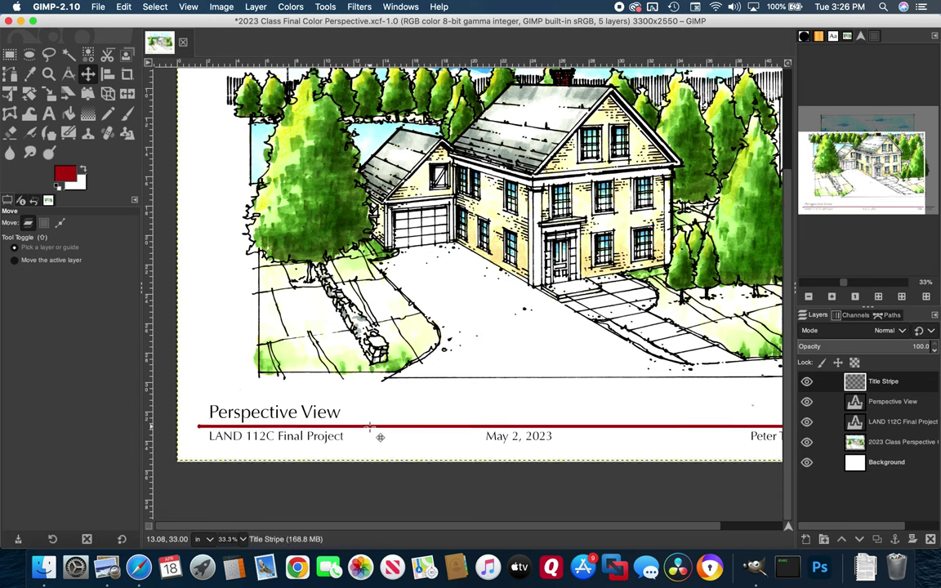
key(Up)
key(Up)
key(Up)
key(Up)
key(Up)
key(Up)
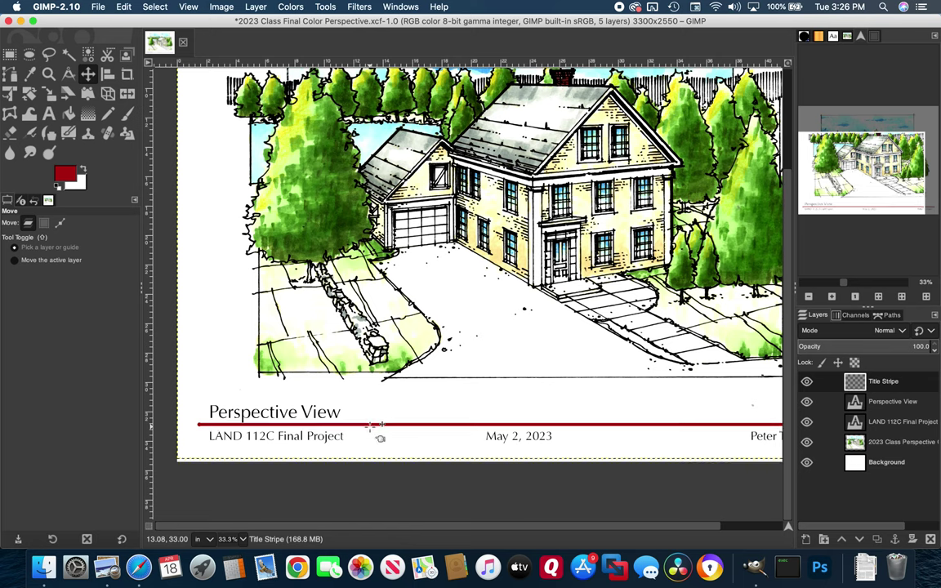
key(Down)
key(Down)
key(Down)
key(Down)
key(Down)
key(Down)
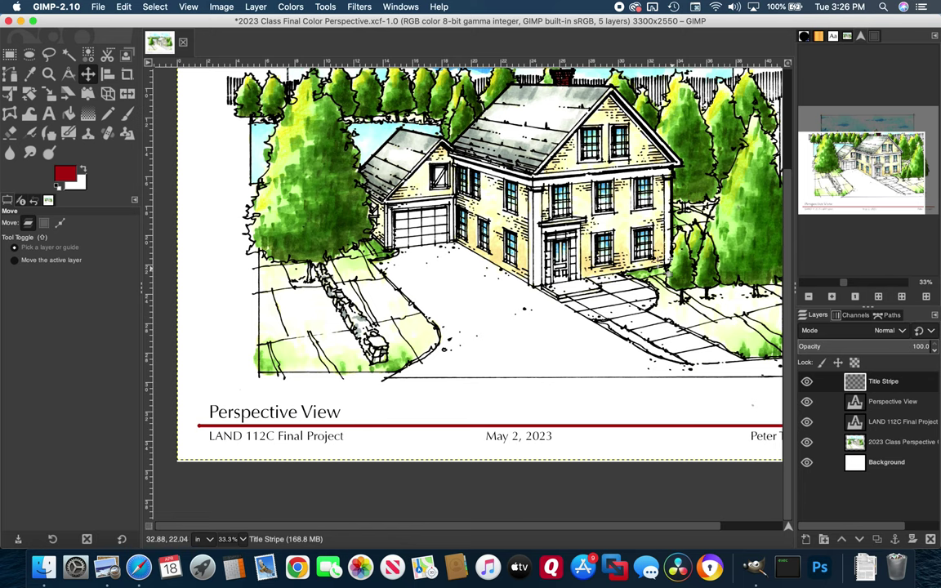
Save the sheet and zoom out to show the whole page.
click(99, 7)
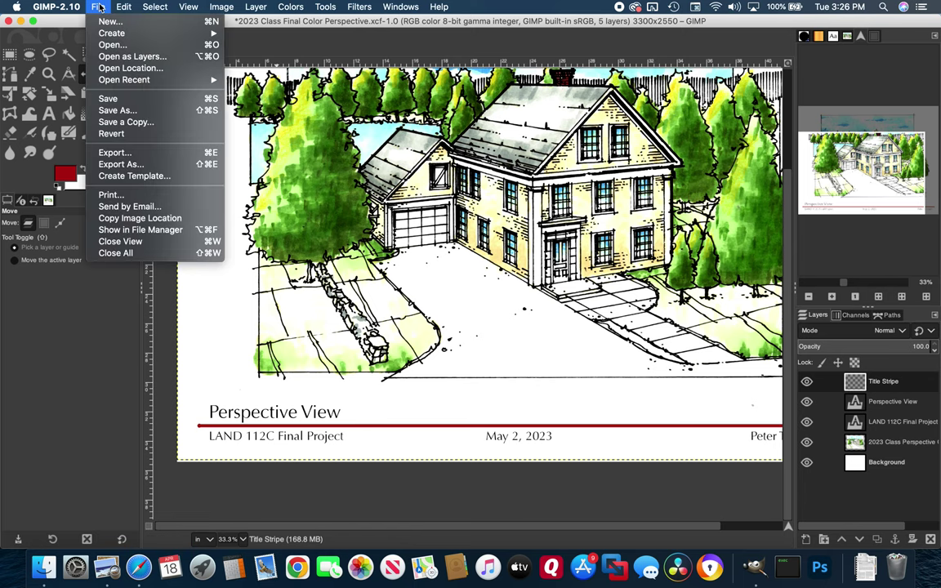
click(108, 98)
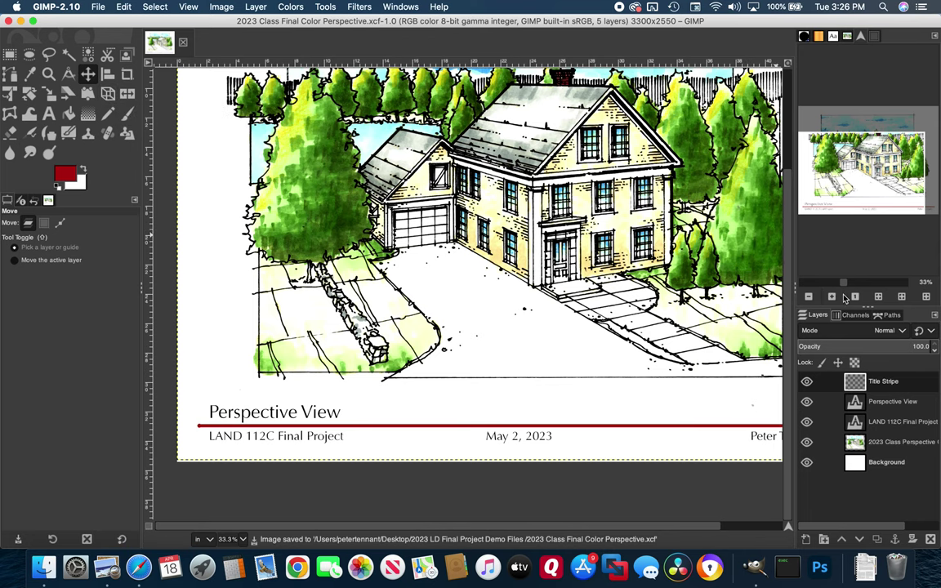
click(810, 297)
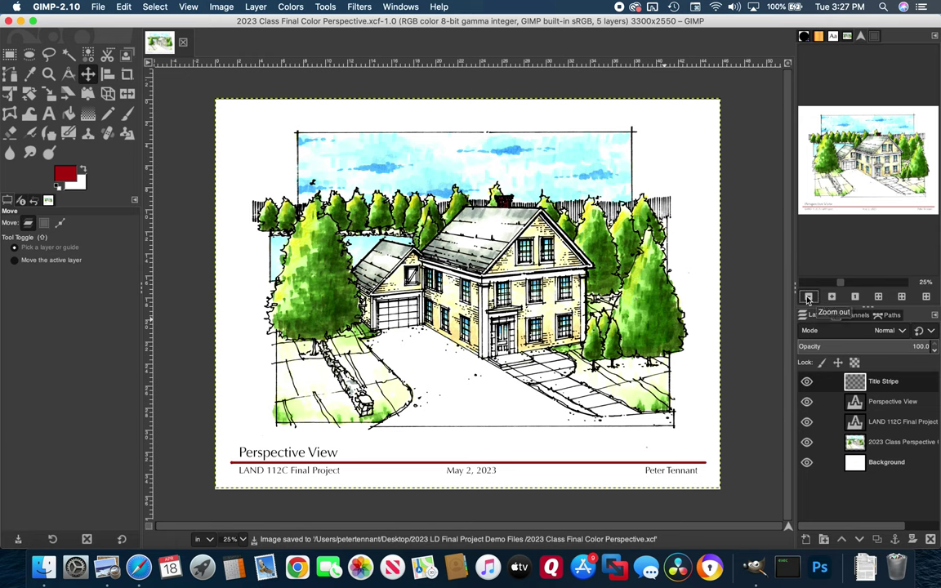
Select the 2023 Class Perspective Color Scan layer and toggle its visibility off and on.
click(855, 442)
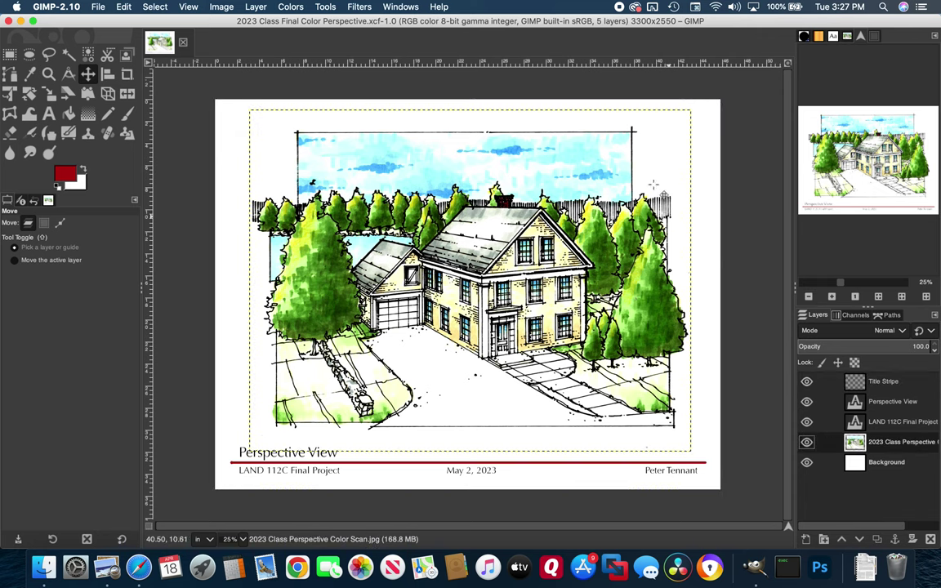
click(802, 442)
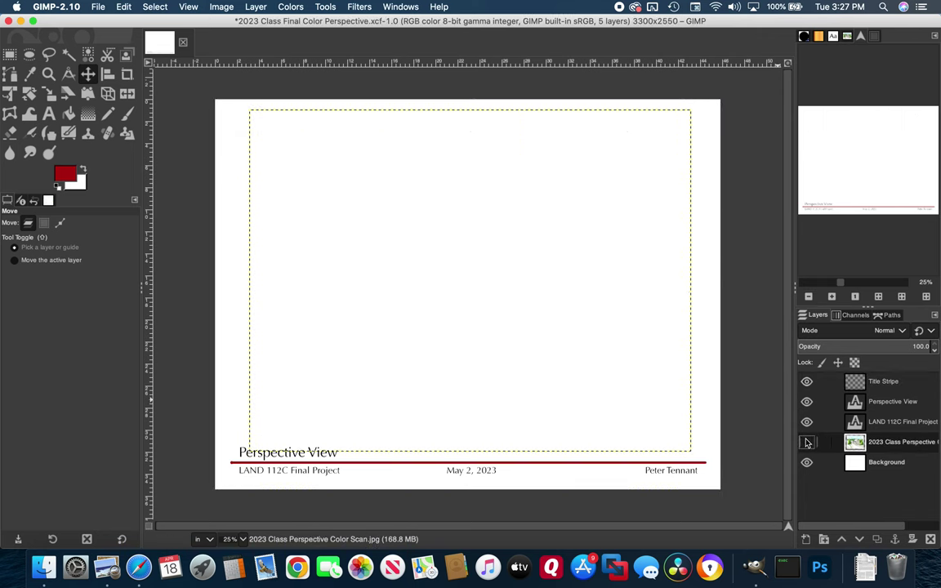
click(802, 442)
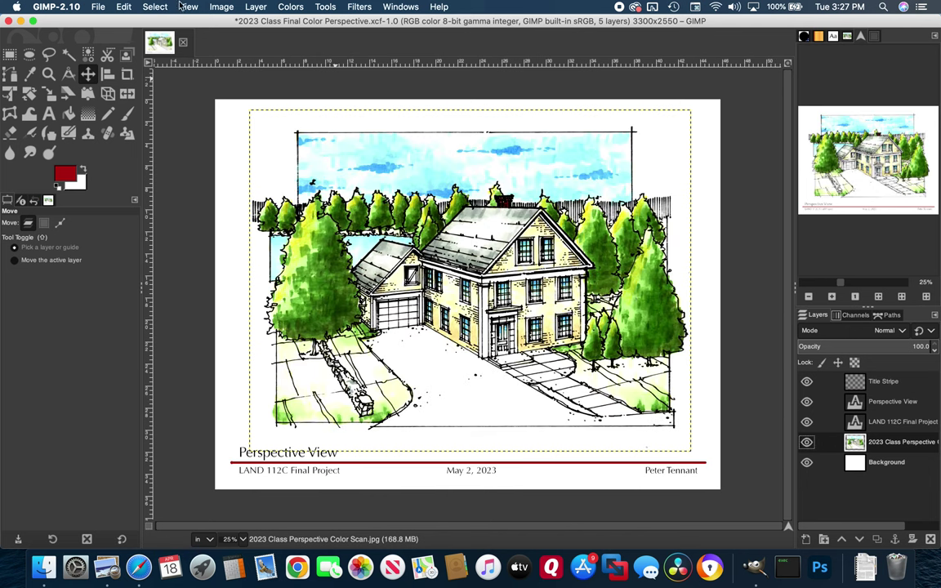
Scale the 2023 Class Perspective Color Scan layer up to 3252 × 2518 pixels.
click(325, 10)
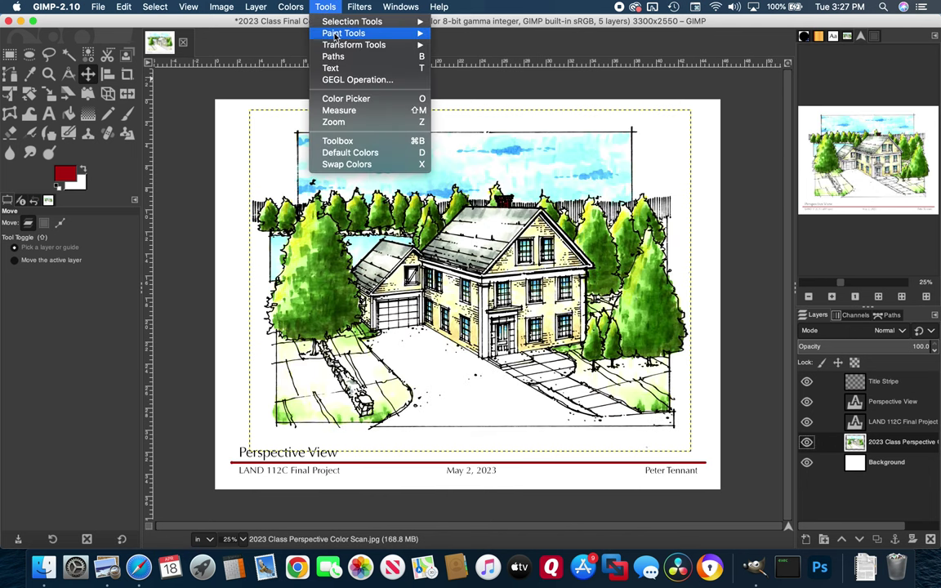
mouse_move(335, 47)
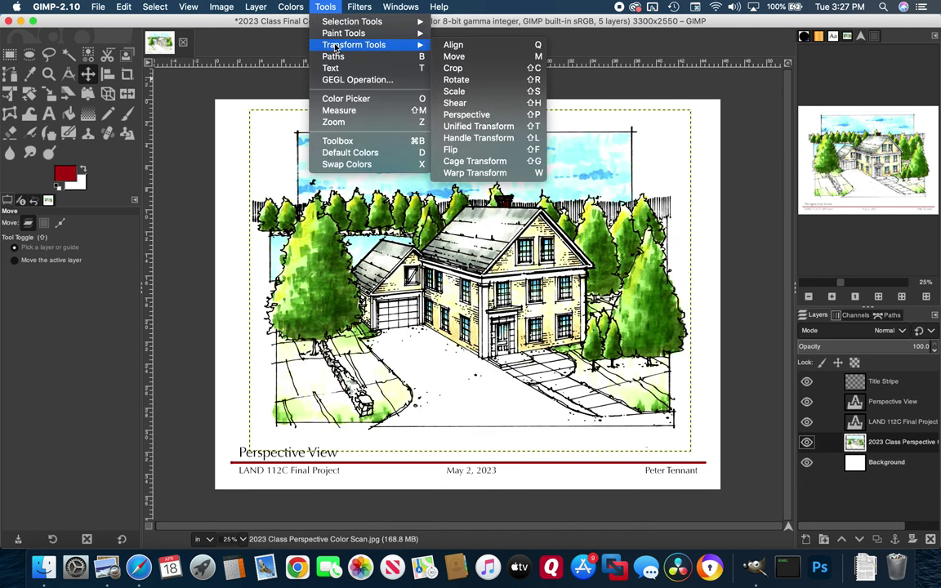
click(463, 88)
click(463, 88)
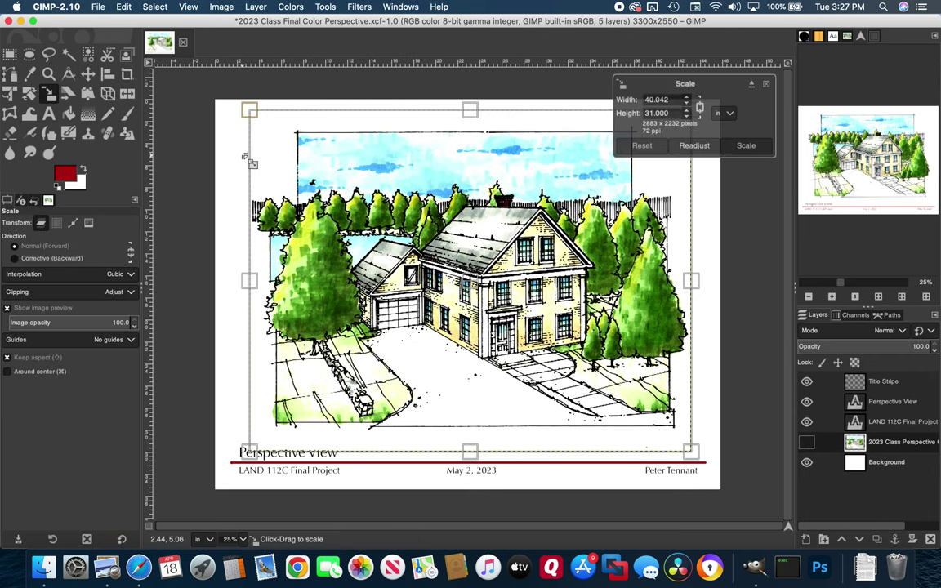
drag(256, 117, 228, 99)
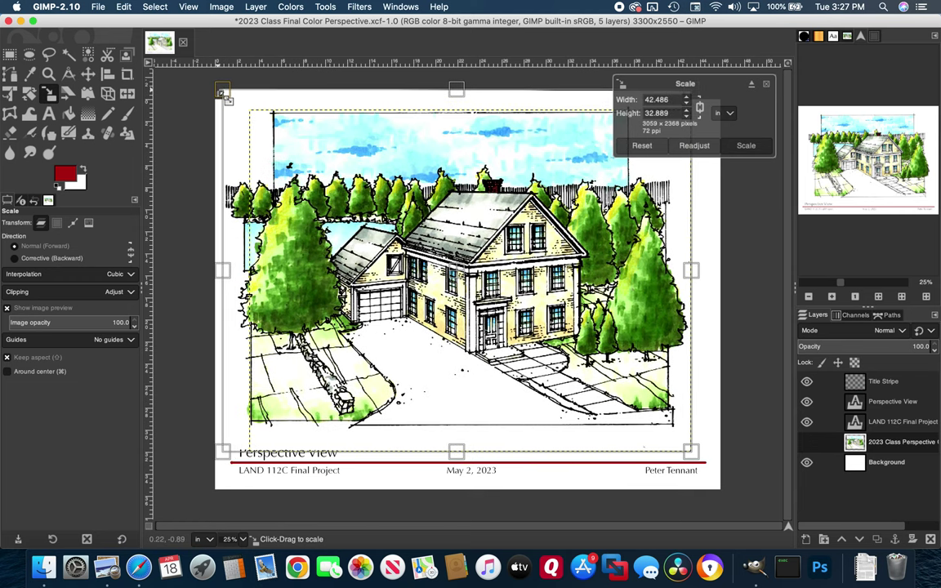
drag(692, 448, 720, 475)
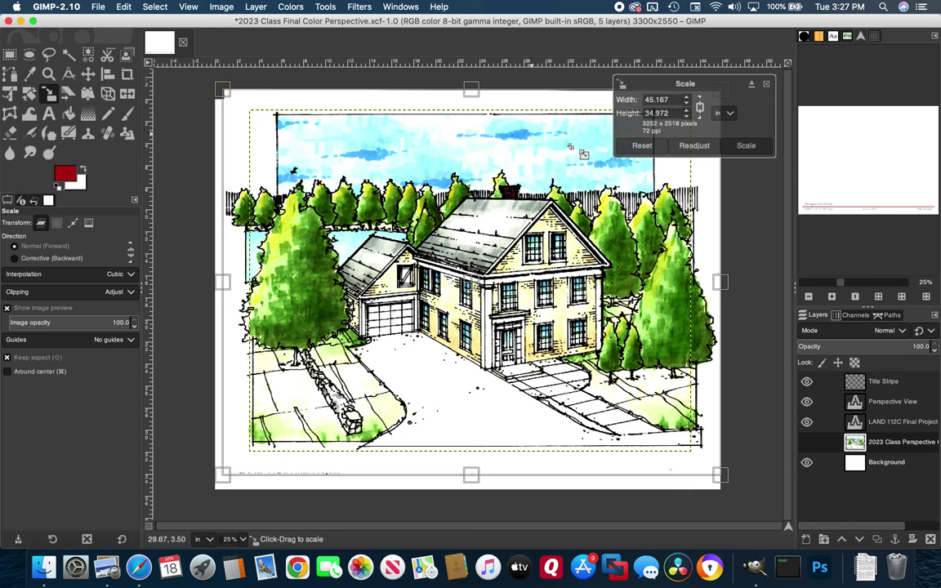
click(747, 146)
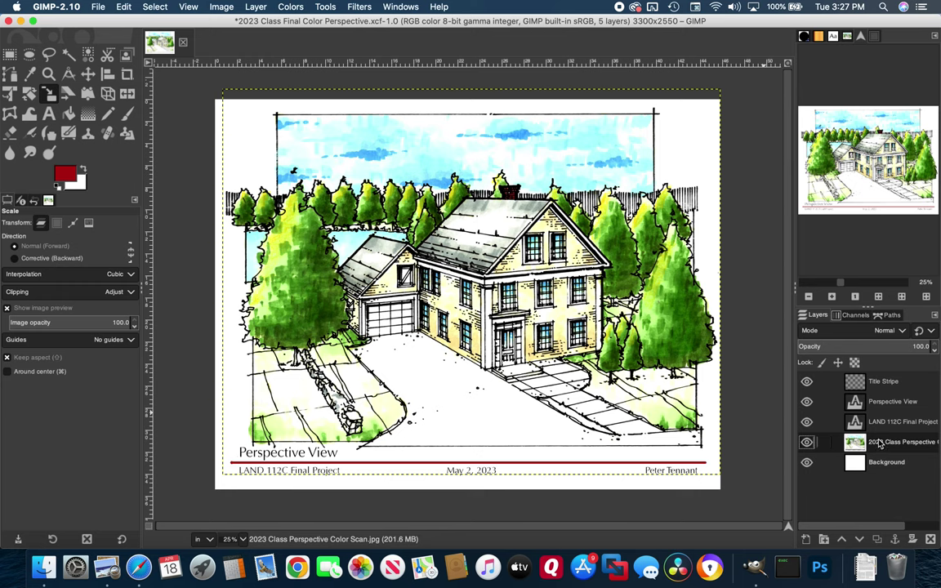
Nudge the enlarged scan layer two steps up and two steps right.
click(88, 73)
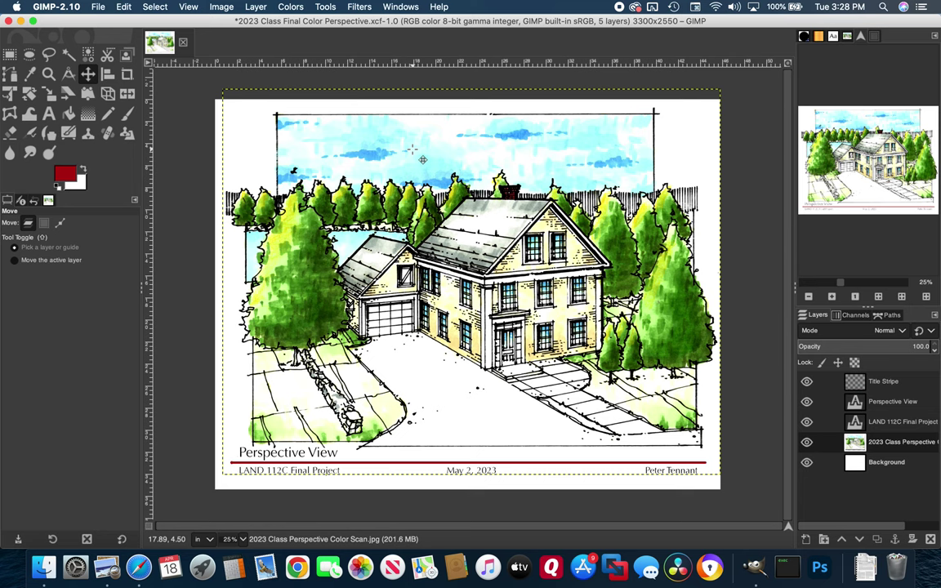
key(Up)
key(Up)
key(Up)
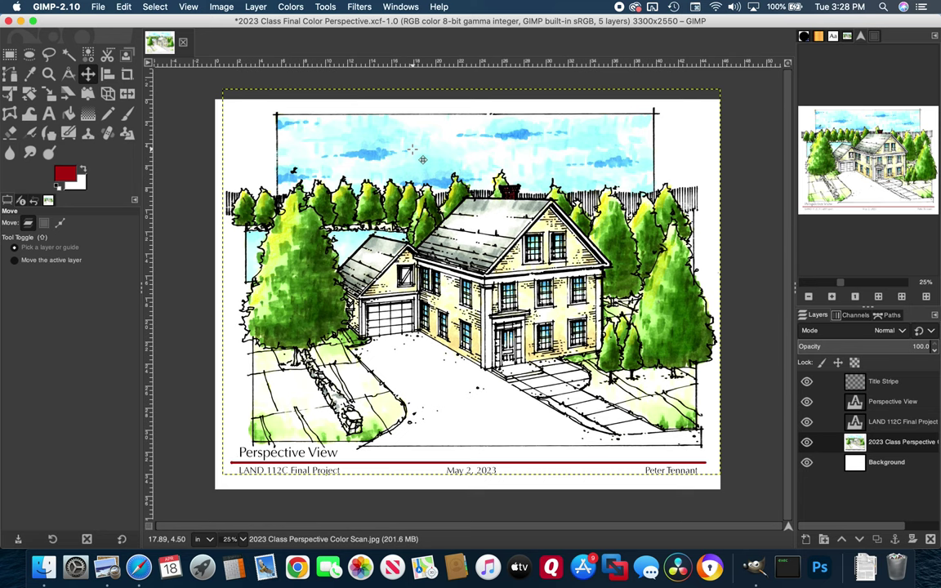
key(Up)
key(Up)
key(Up)
key(Up)
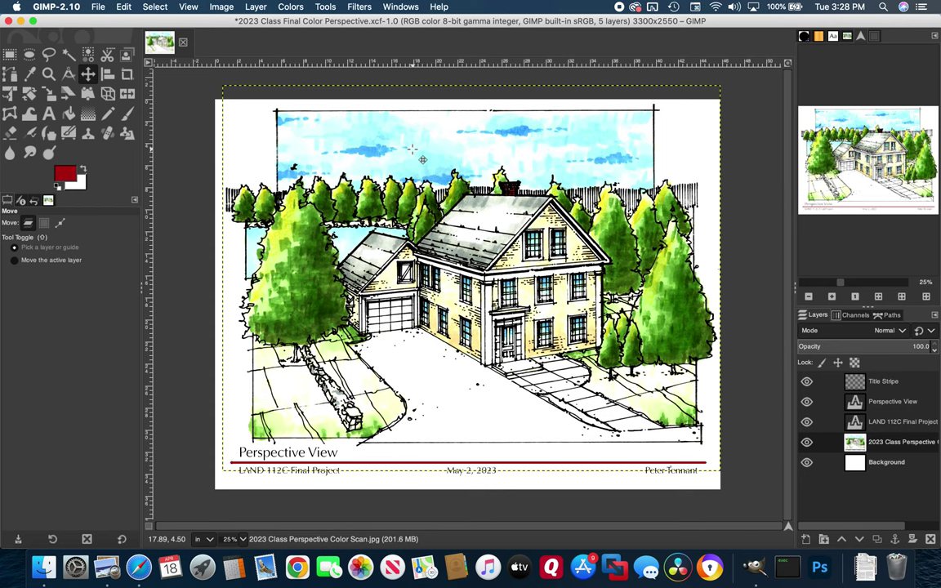
key(Right)
key(Right)
key(Right)
key(Right)
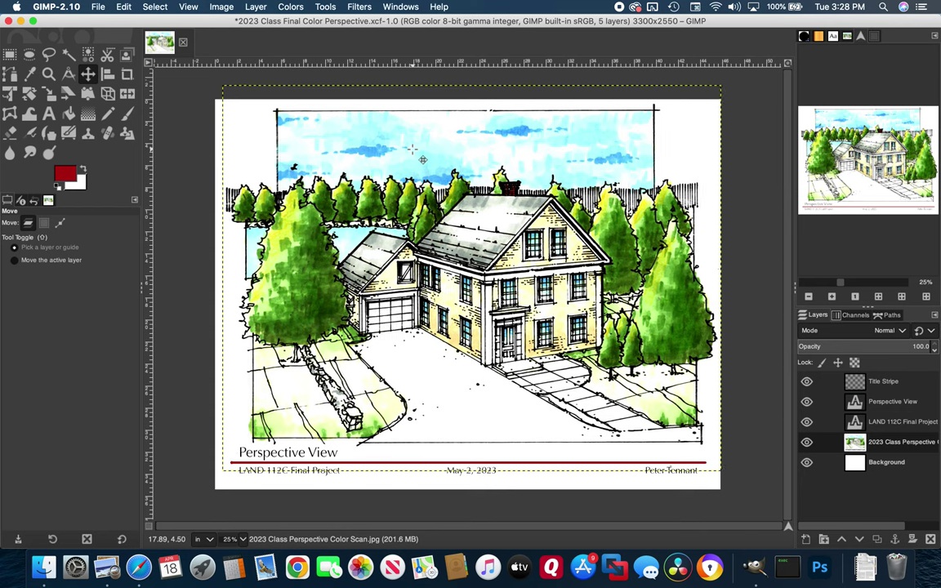
key(Right)
key(Right)
key(Right)
key(Right)
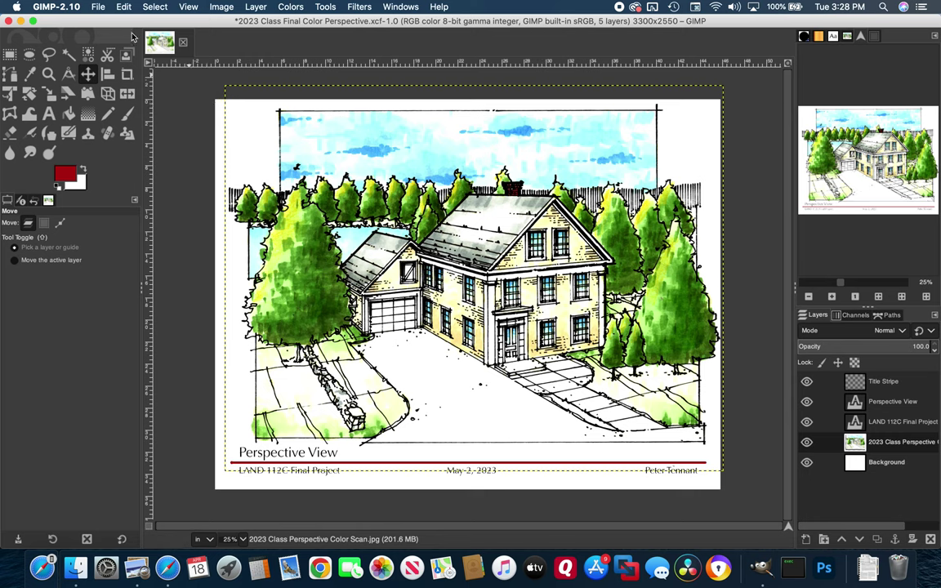
Save the sheet as 2023 Class Final Color Perspective.xcf.
click(96, 7)
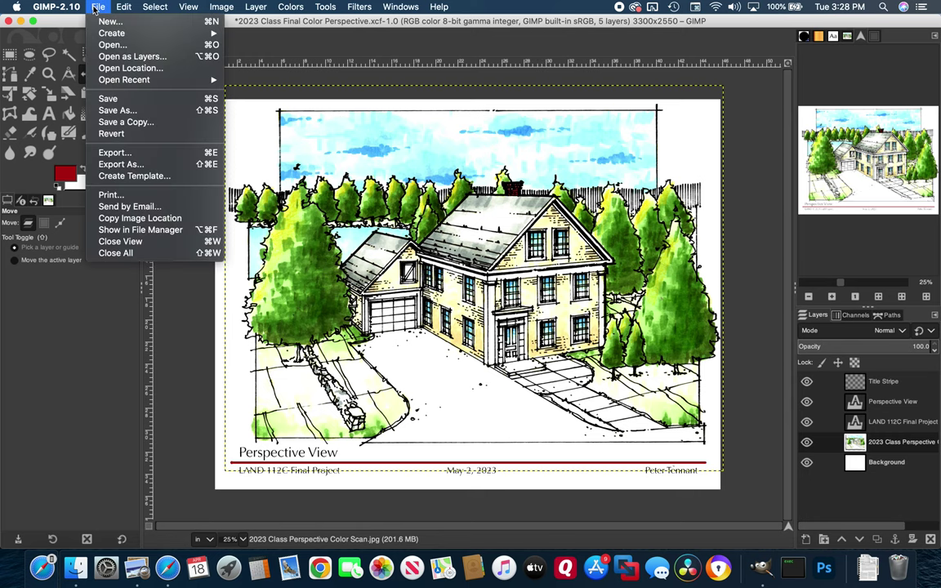
click(114, 101)
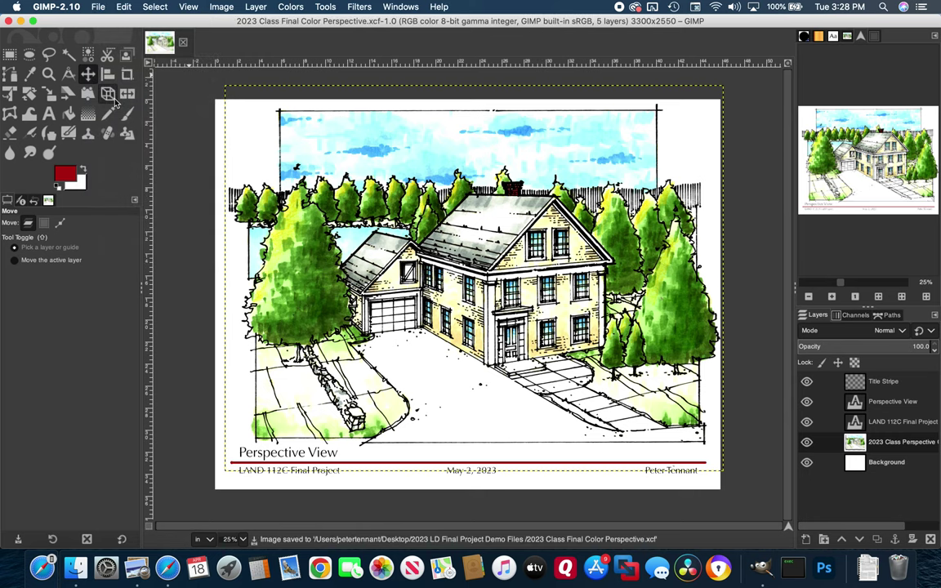
click(97, 10)
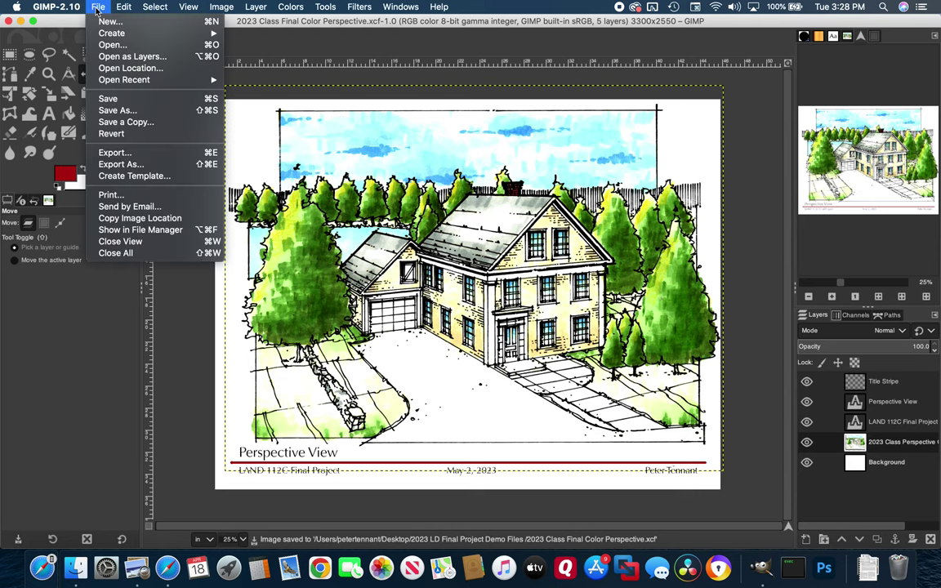
Export the sheet as Portable Document Format, named 2023 Class Final Color Perspective.pdf.
click(119, 166)
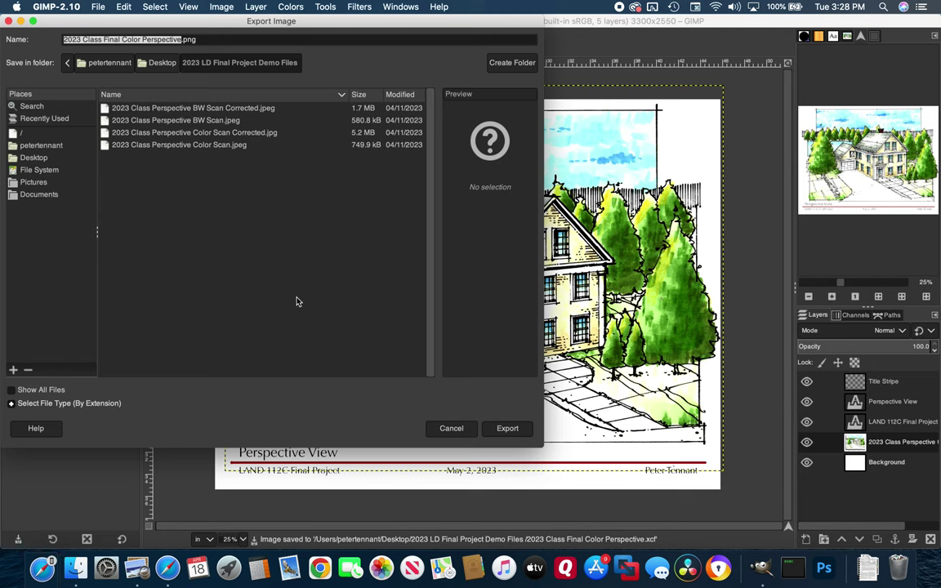
click(11, 403)
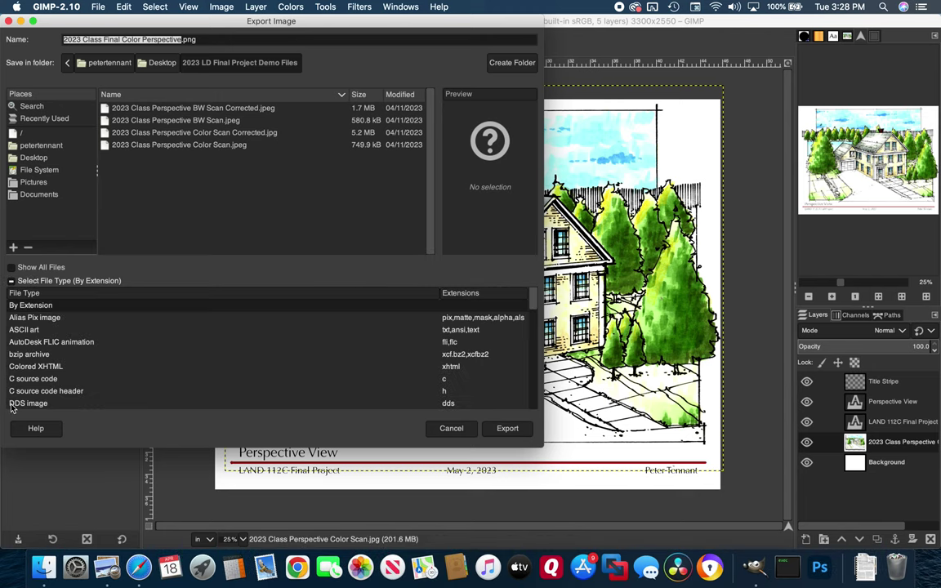
scroll(113, 362, down, 5)
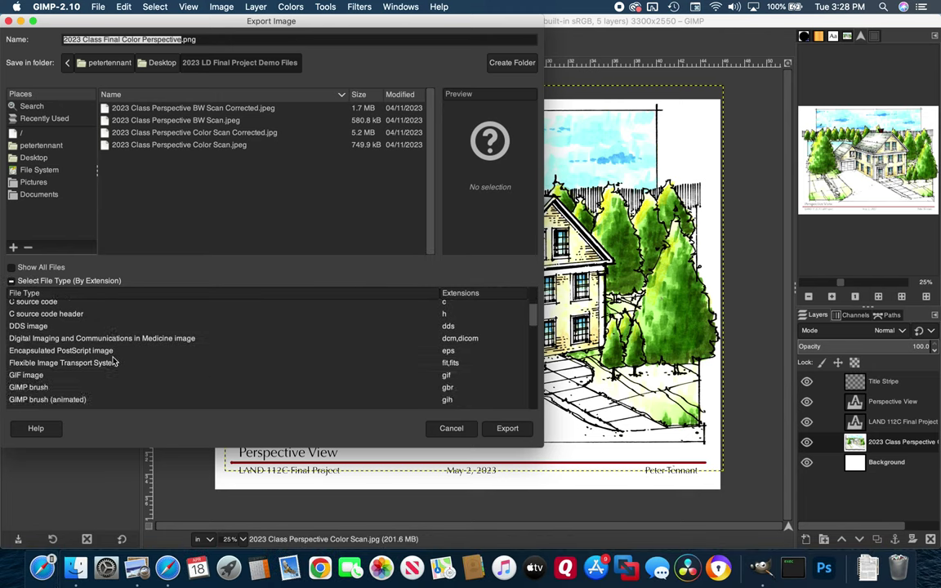
scroll(114, 361, down, 5)
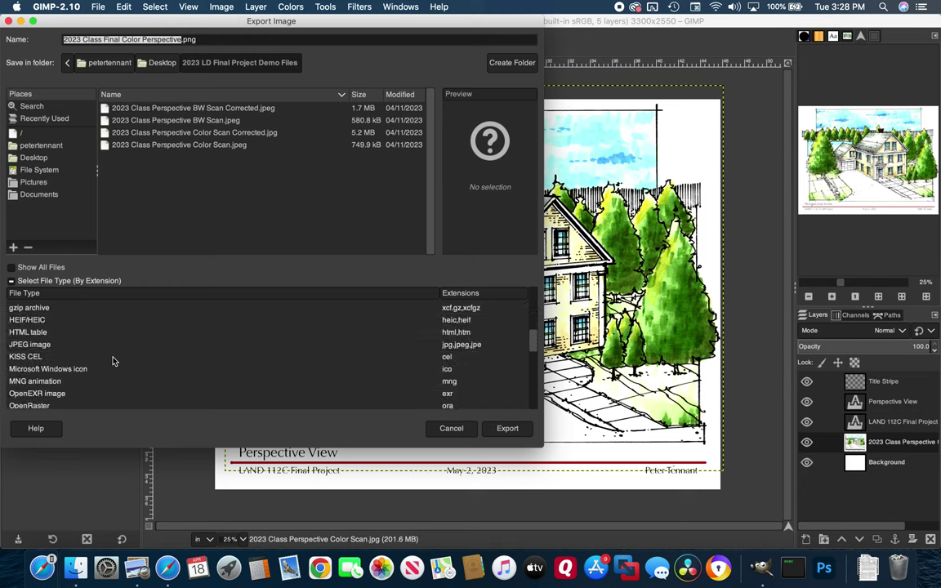
scroll(114, 361, down, 2)
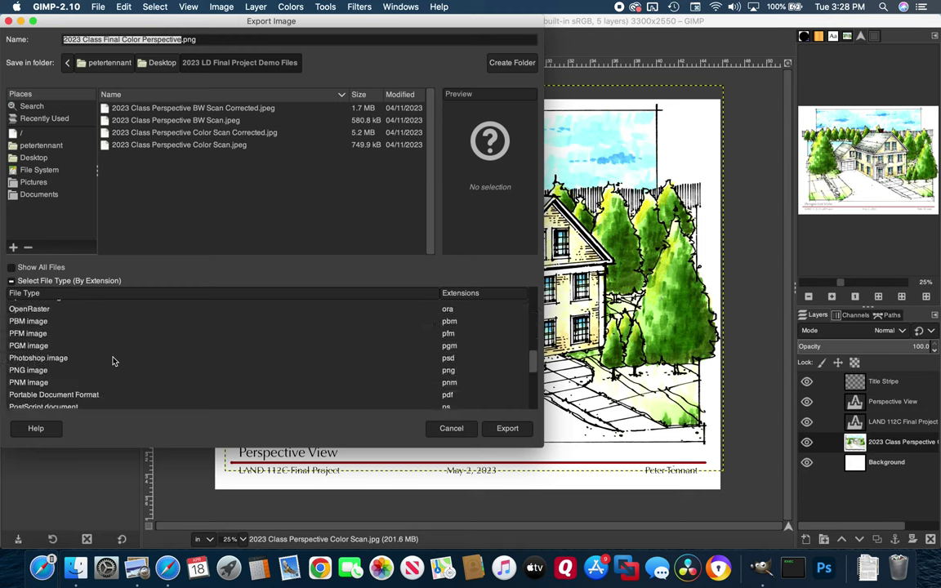
scroll(114, 361, down, 1)
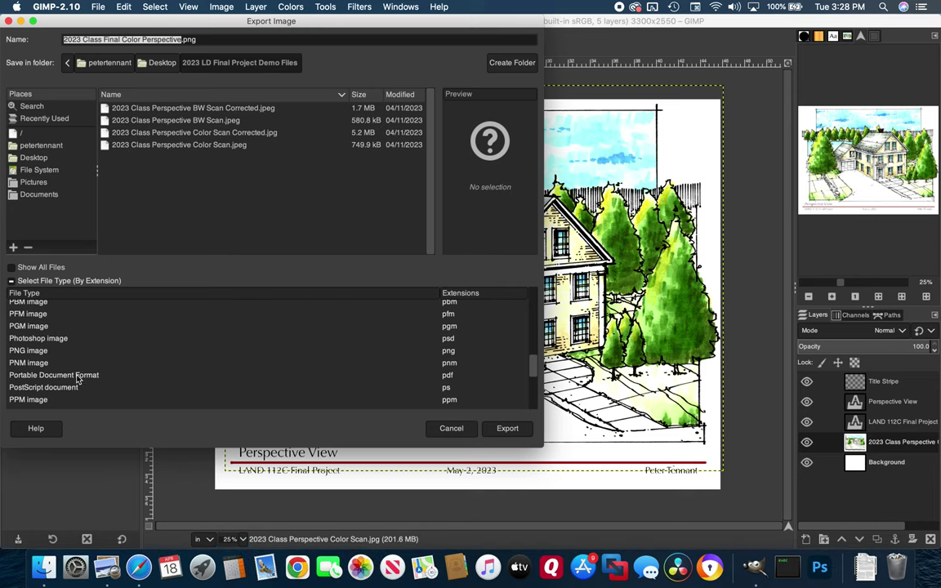
click(78, 376)
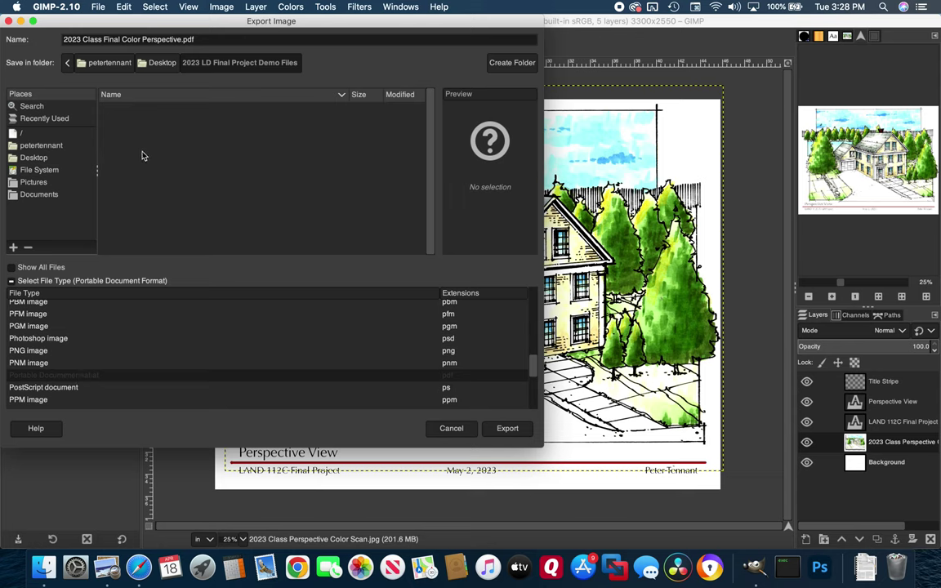
click(507, 428)
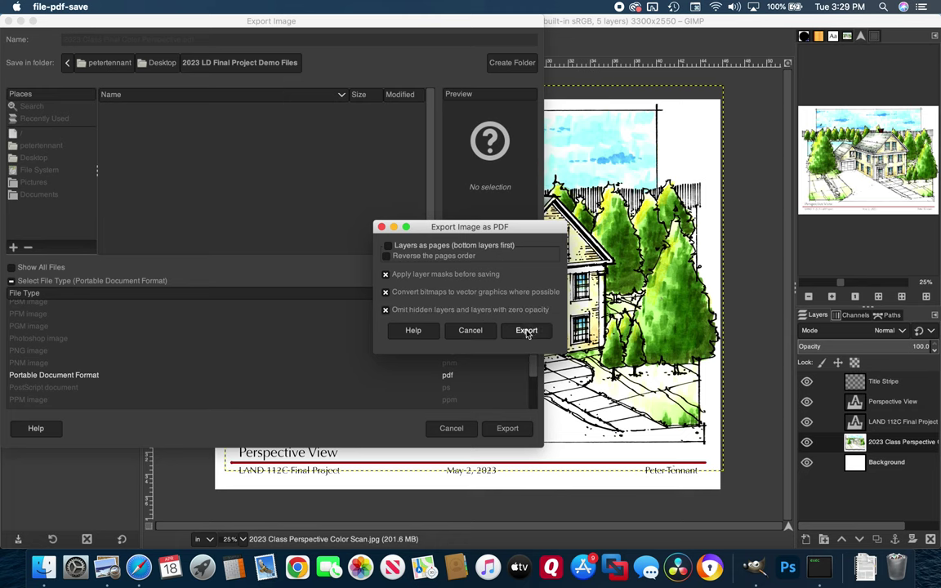
Confirm the PDF options to write 2023 Class Final Color Perspective.pdf into the demo files folder.
click(527, 331)
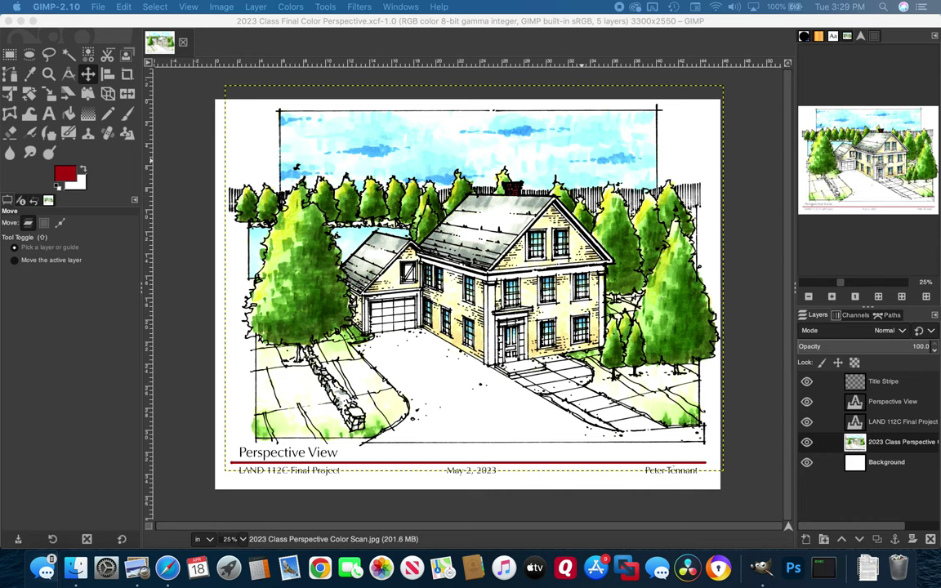
Bring GIMP forward and reopen the Export Image dialog showing the 8.4 MB PDF.
click(274, 45)
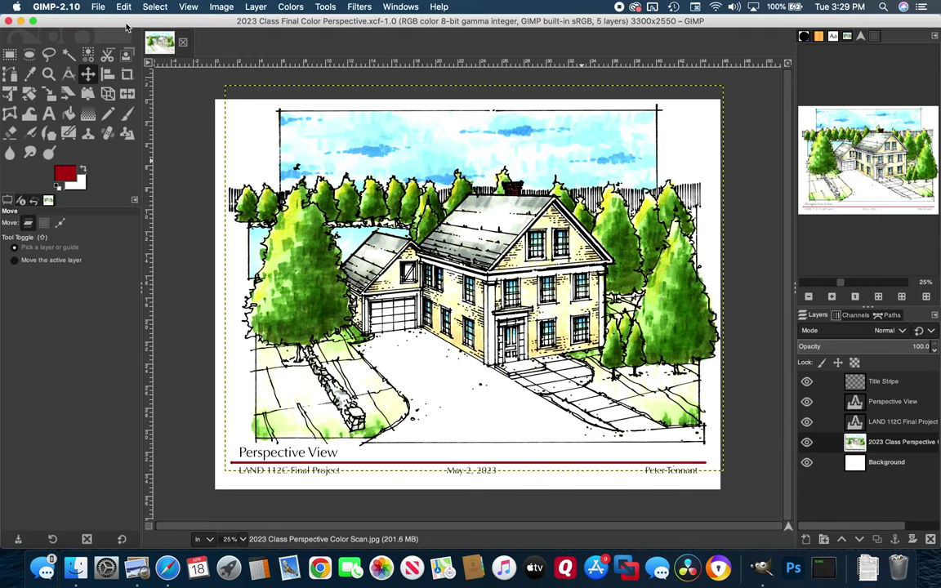
click(98, 8)
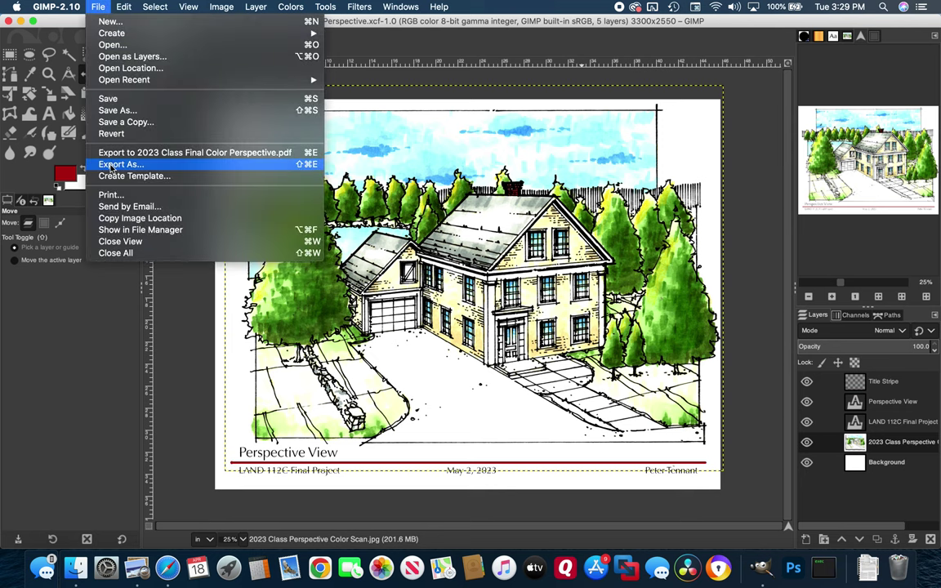
click(111, 167)
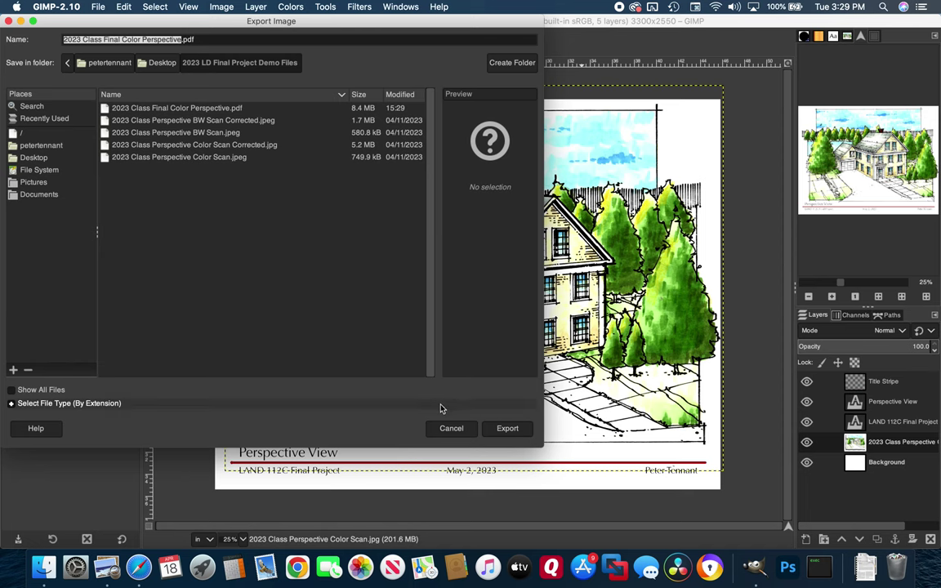
Cancel the Export Image dialog without exporting again.
click(451, 429)
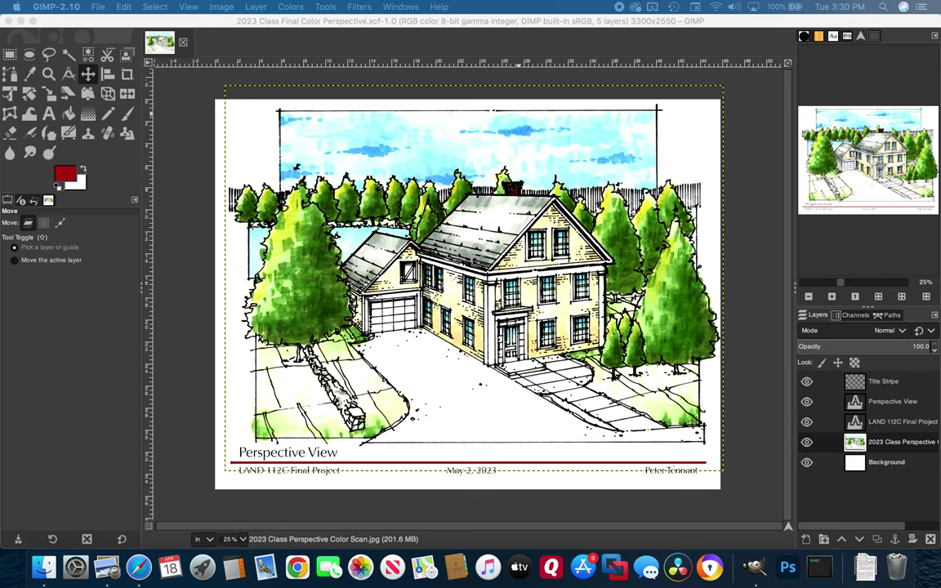
Reopen Export As and browse from the home folder into Dropbox.
click(97, 8)
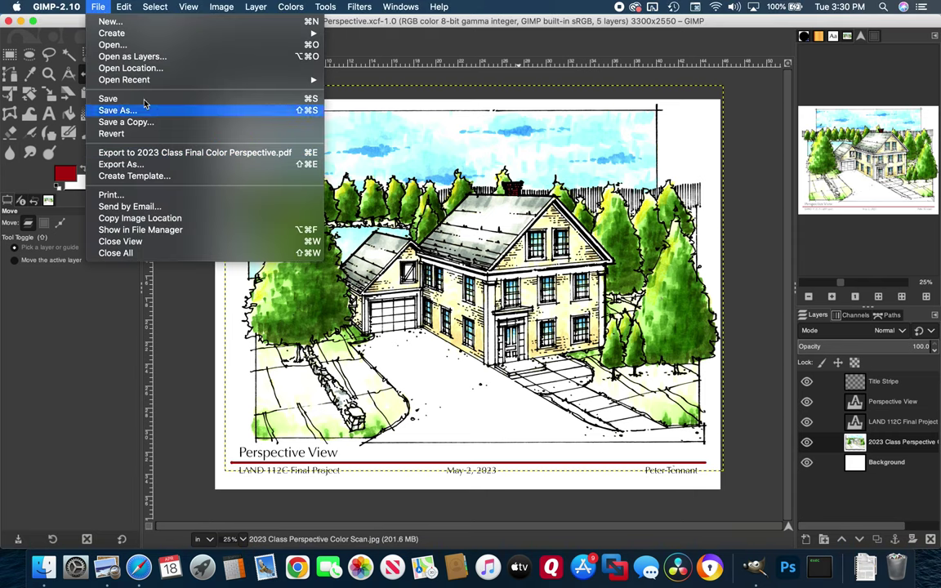
click(126, 165)
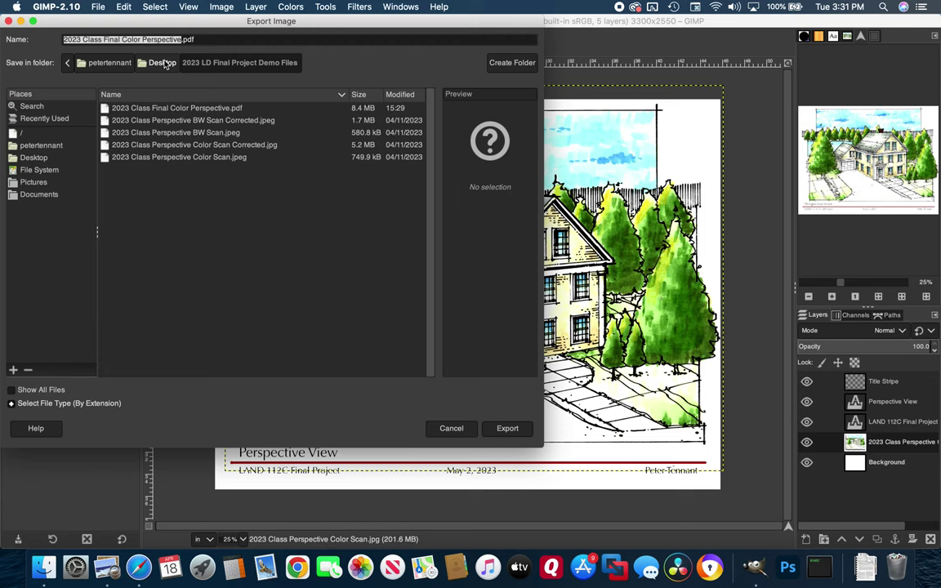
click(110, 63)
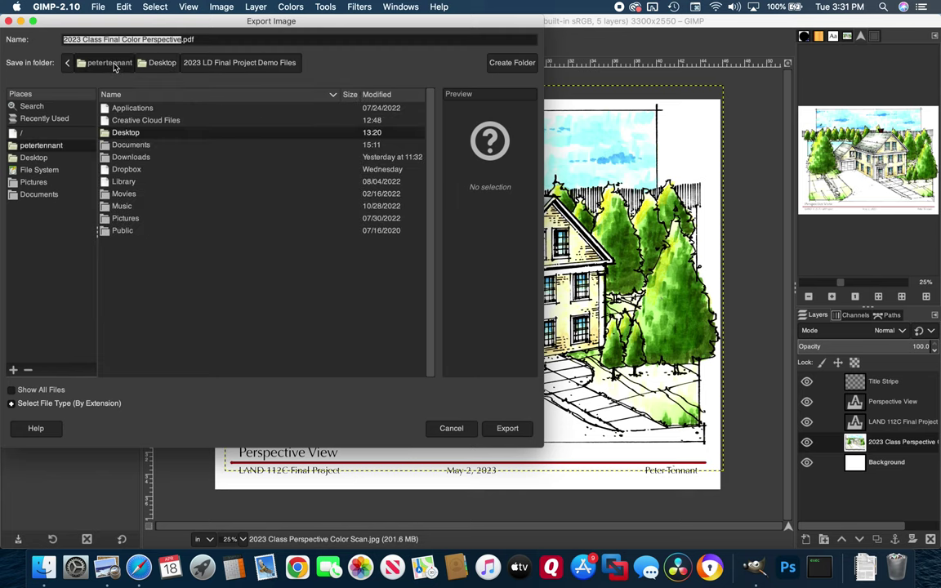
double_click(127, 170)
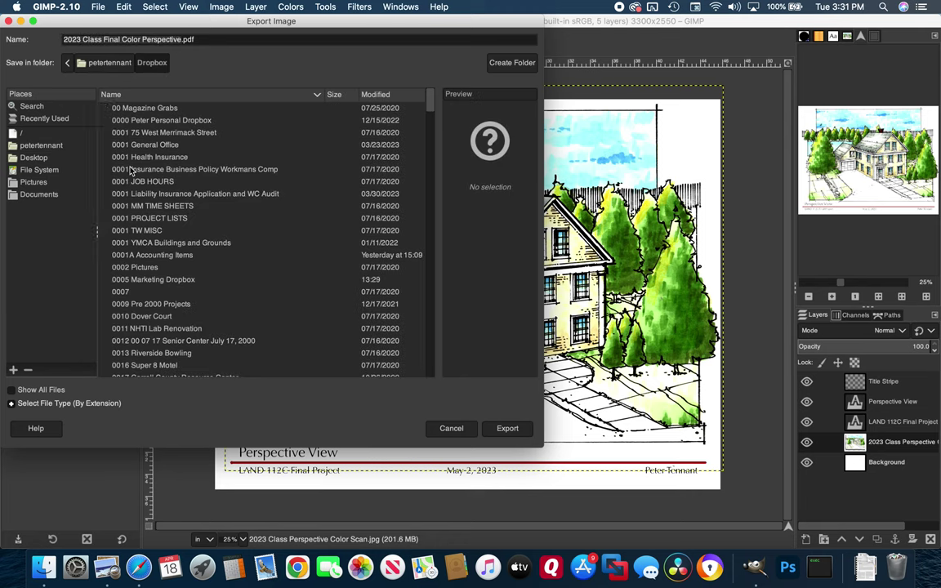
scroll(137, 192, down, 15)
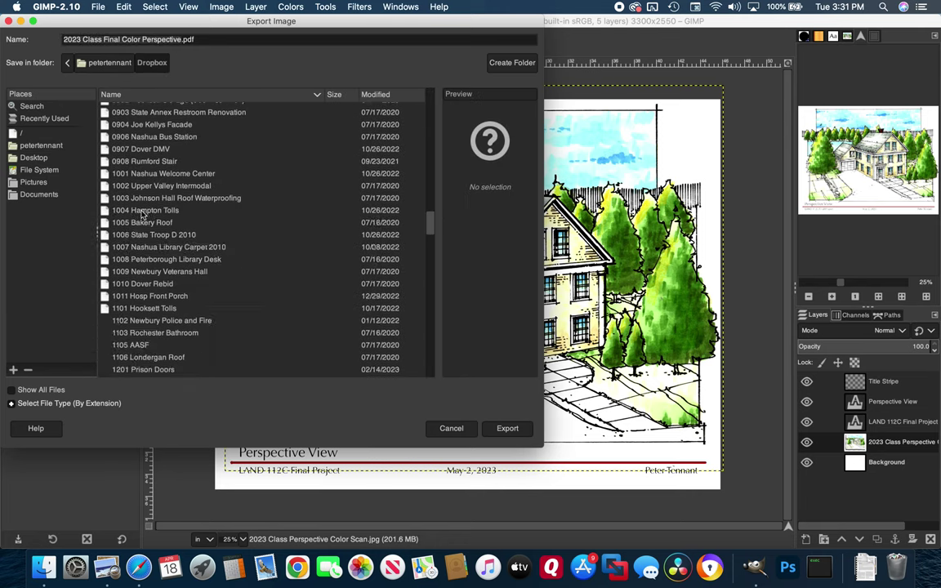
scroll(141, 214, down, 20)
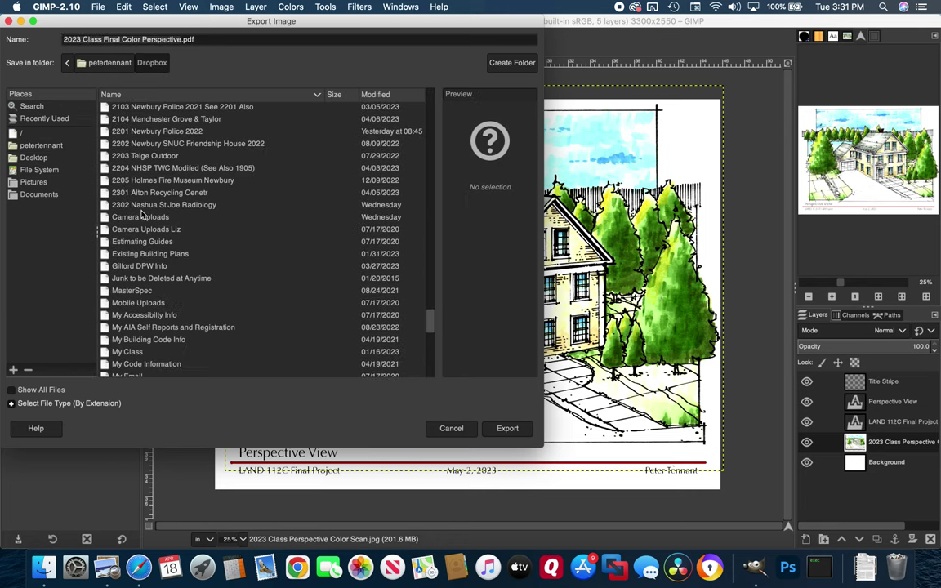
scroll(142, 216, down, 10)
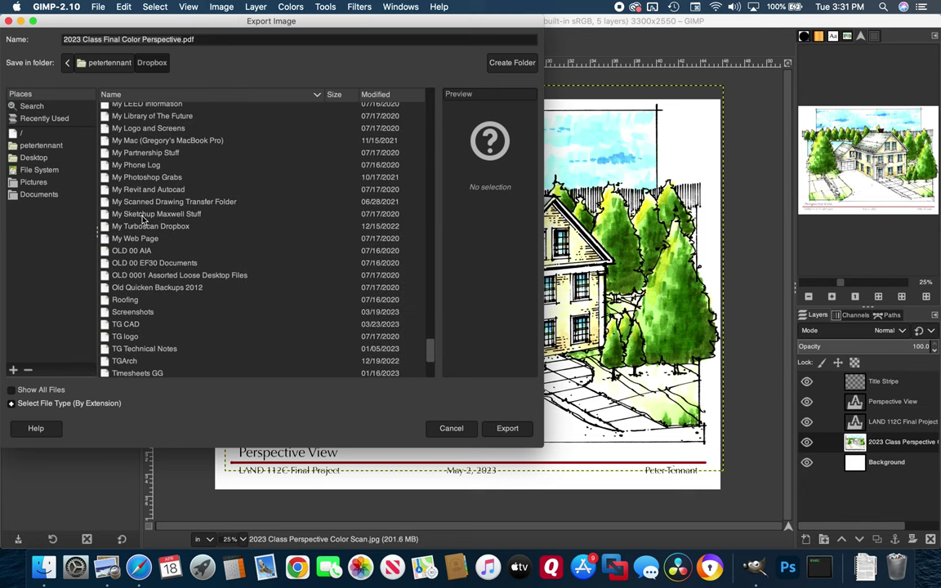
scroll(143, 219, up, 5)
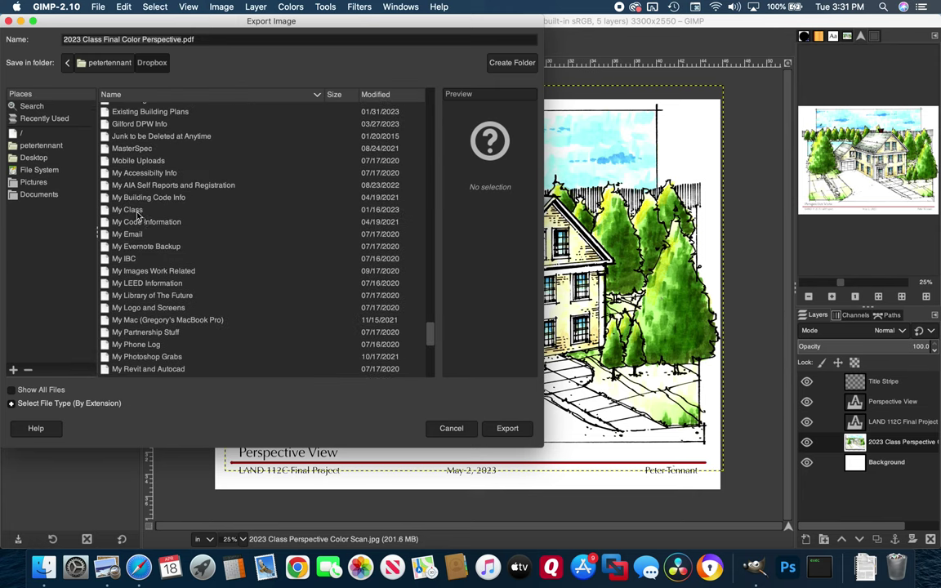
Target My Class > Class 2023 > 2023 Final Project Demo for the PDF export.
click(131, 210)
double_click(131, 210)
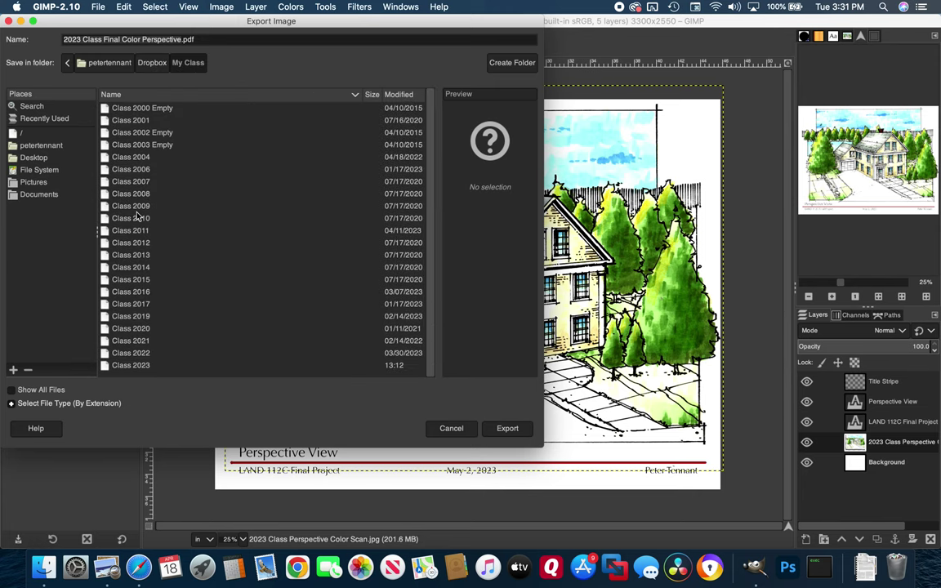
double_click(143, 364)
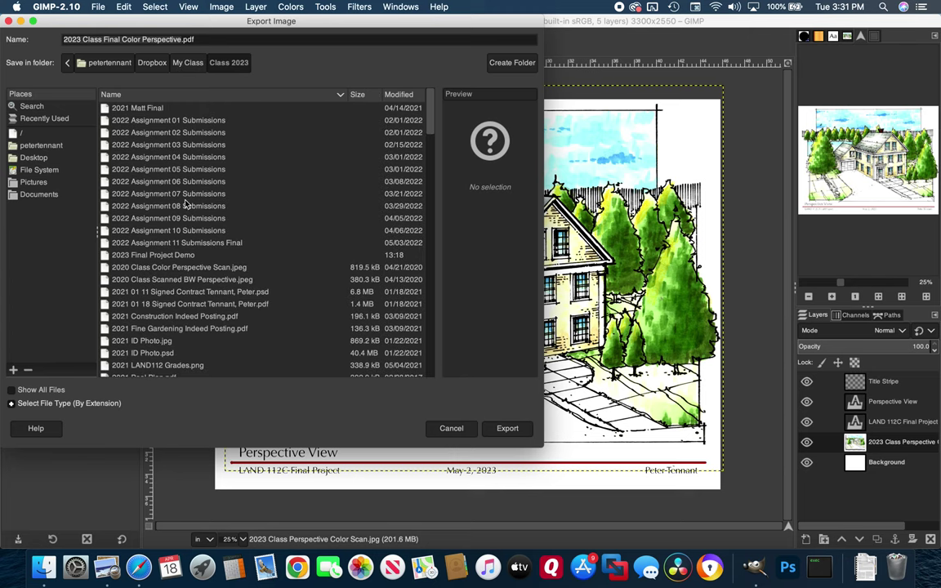
double_click(177, 226)
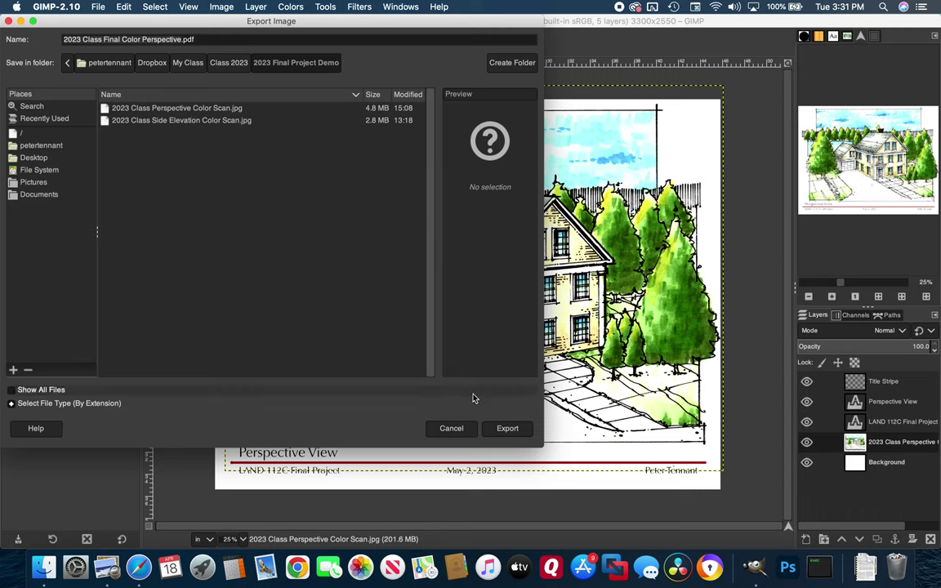
click(508, 428)
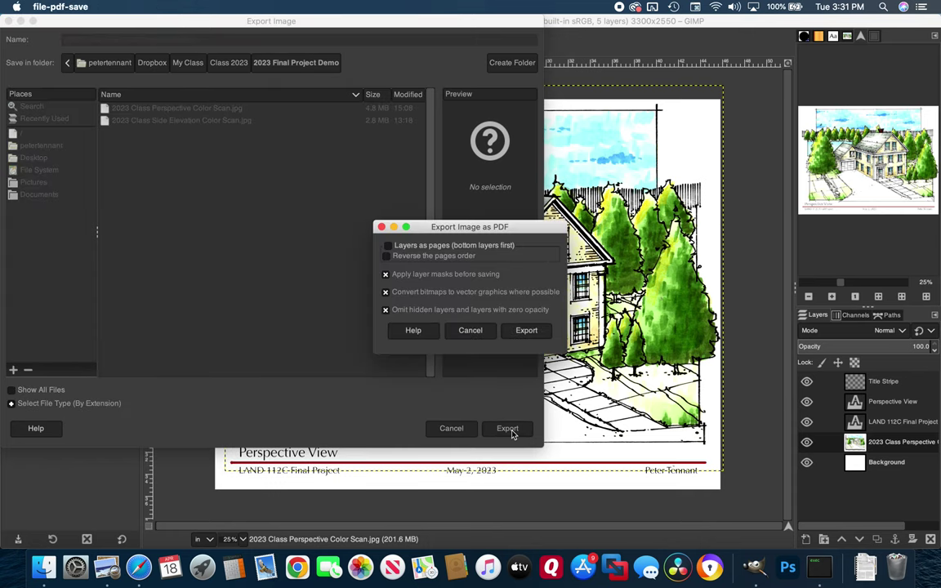
Confirm the PDF options to write 2023 Class Final Color Perspective.pdf into 2023 Final Project Demo.
click(526, 332)
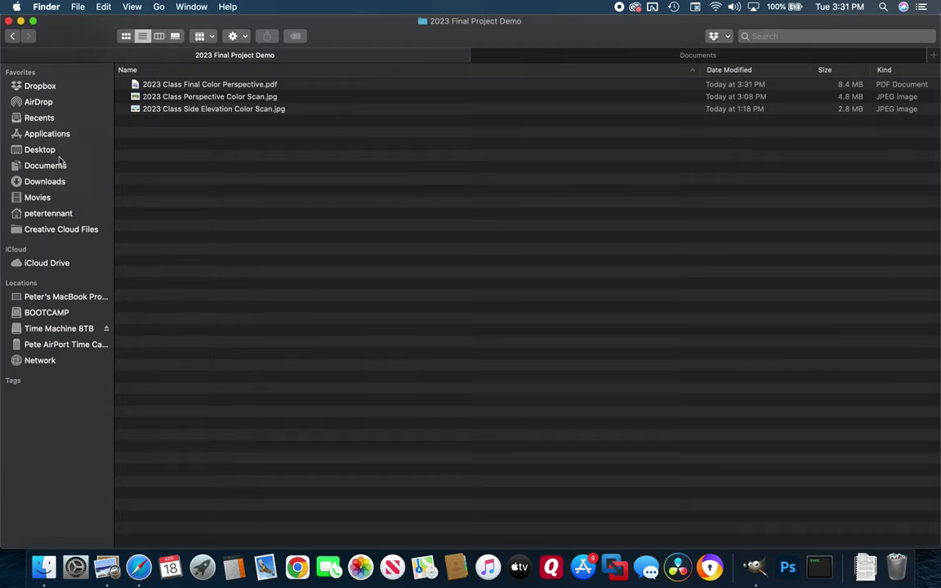
Browse Documents and Downloads in Finder, sorting Downloads by Kind, then close the Finder window.
click(57, 165)
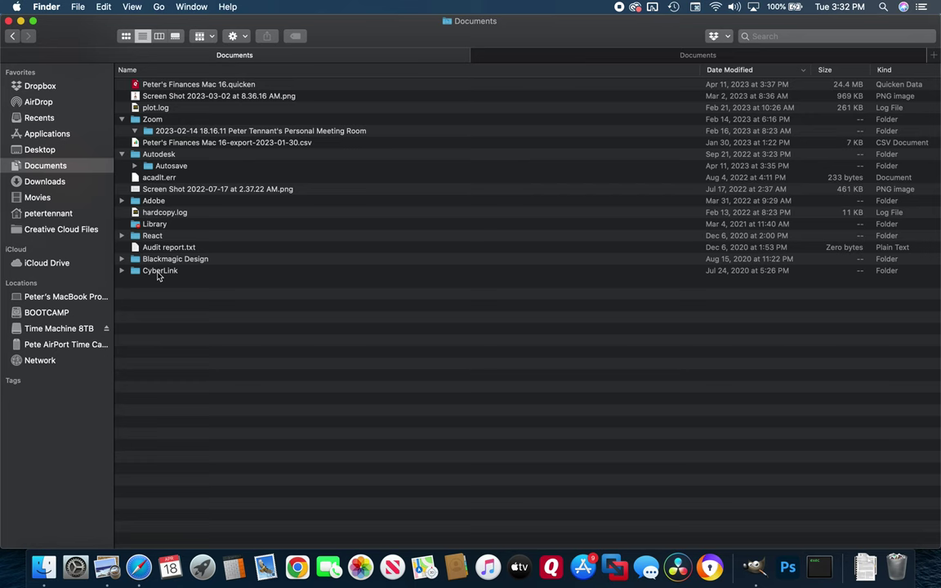
click(58, 181)
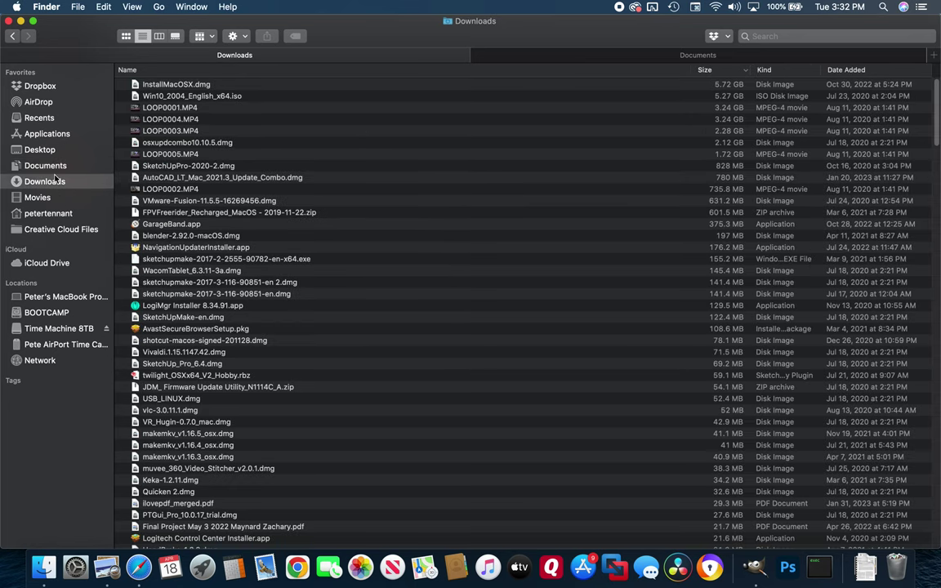
click(692, 69)
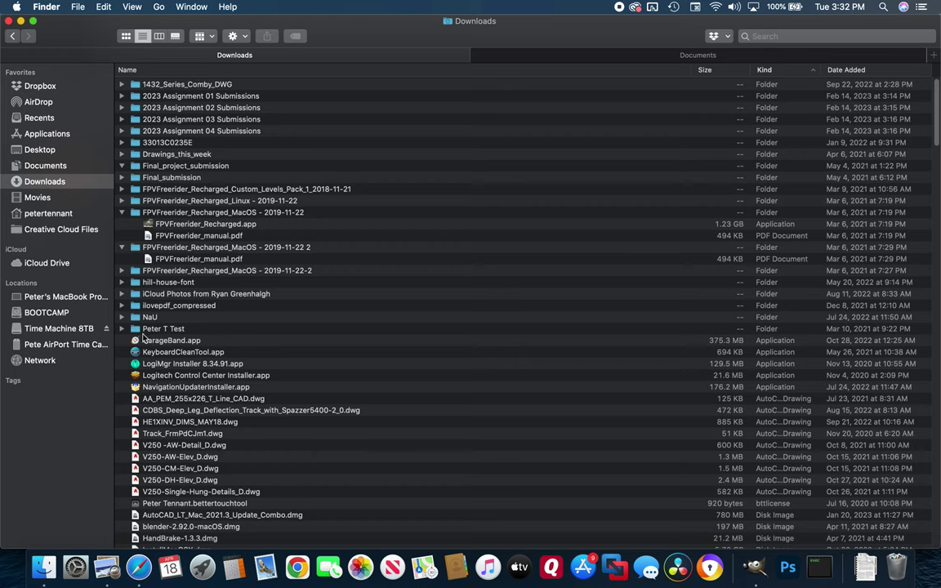
click(51, 168)
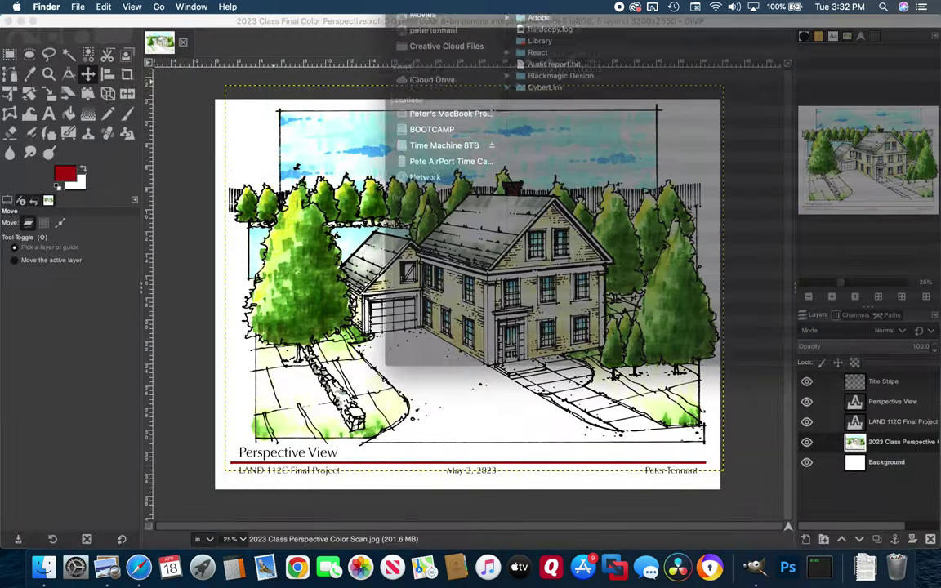
click(9, 20)
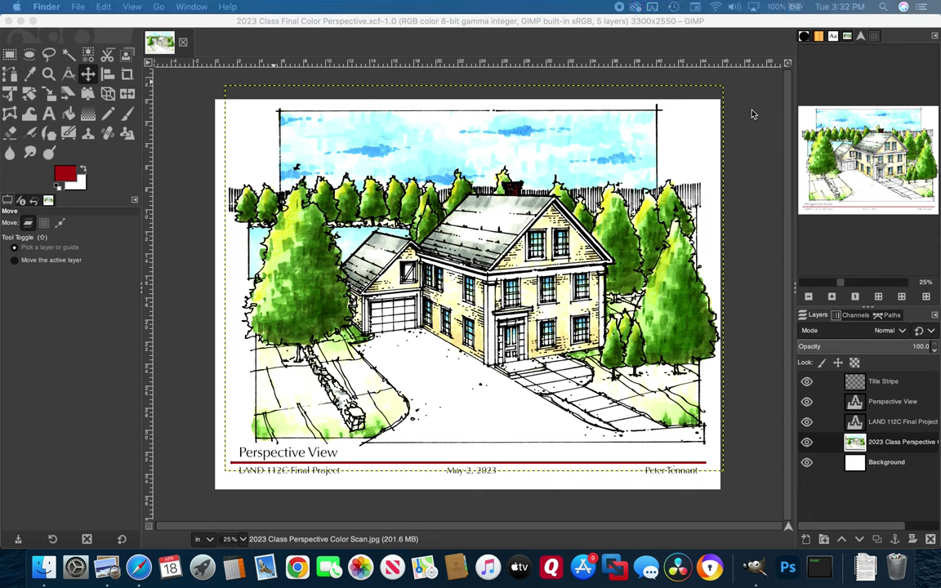
Bring GIMP forward, start saving the project, and open the Dropbox folder from home.
click(682, 99)
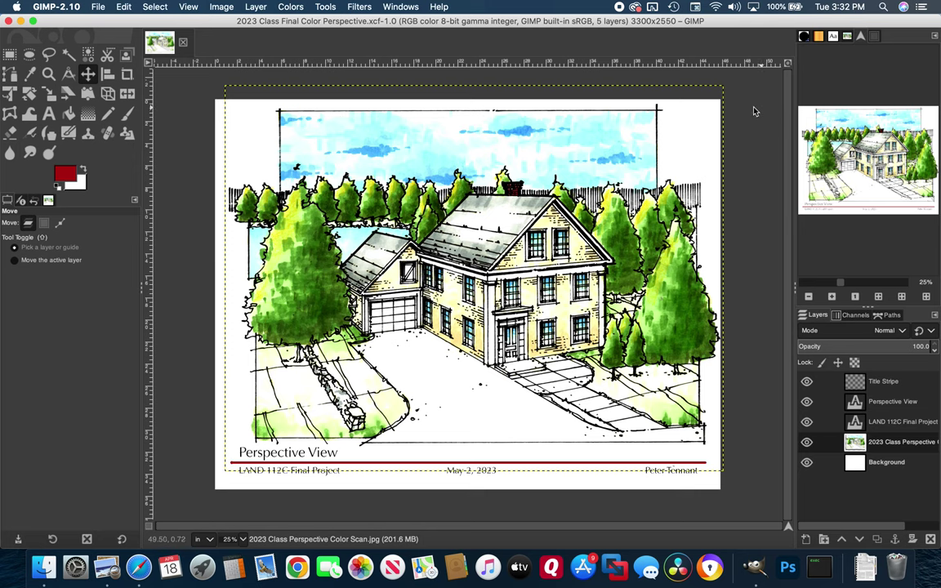
click(98, 7)
click(115, 110)
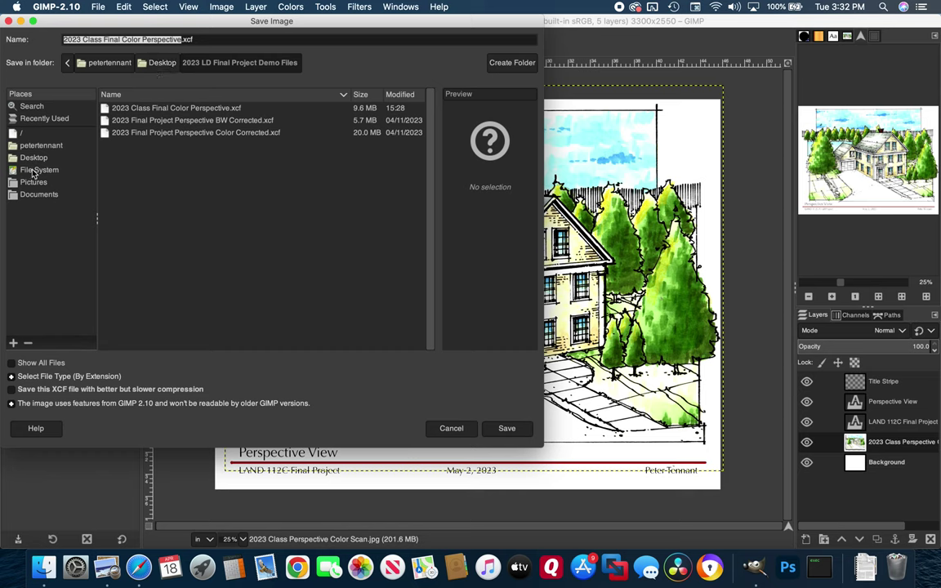
click(39, 144)
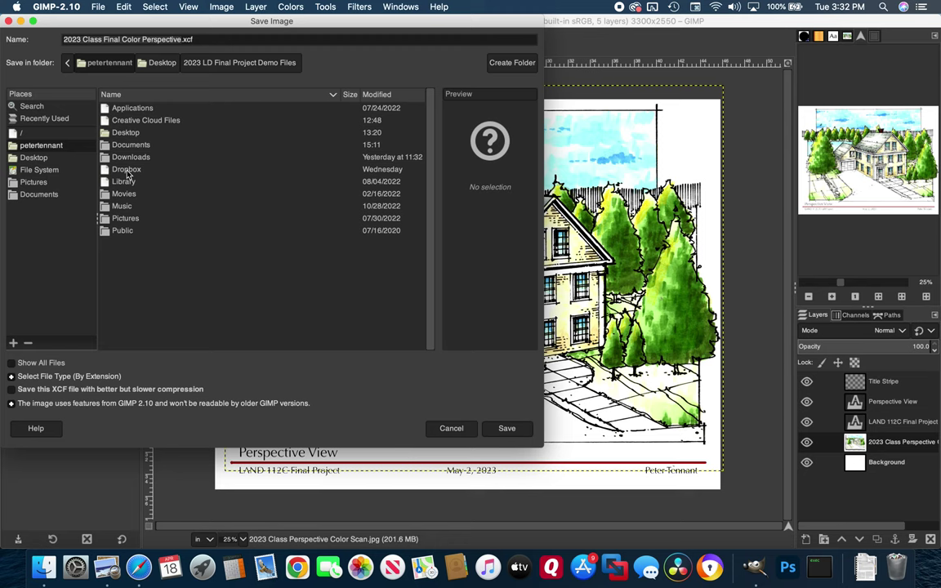
double_click(127, 174)
Save as '2023 Class Final Color Perspective.xcf' in My Class > Class 2023 > 2023 Final Project Demo.
scroll(153, 278, down, 5)
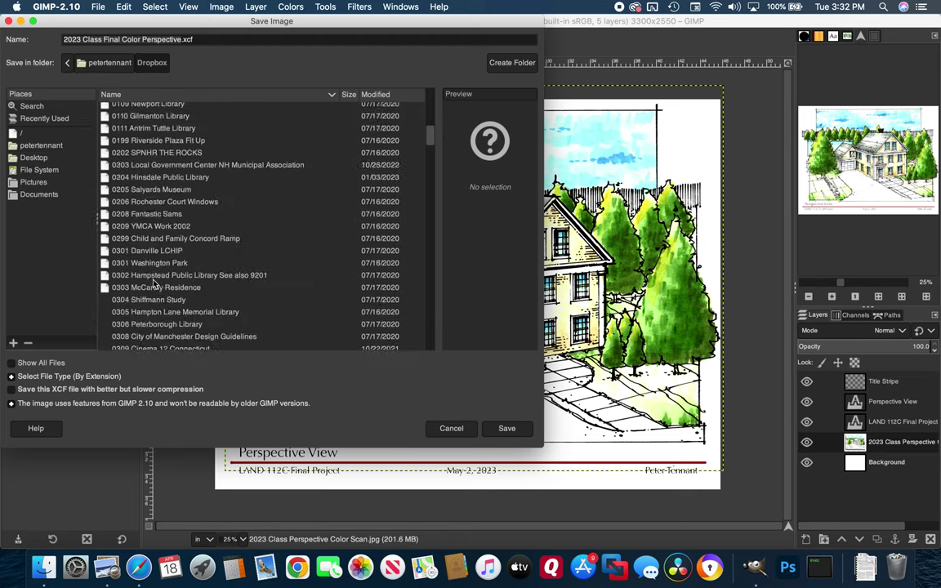
scroll(153, 284, down, 15)
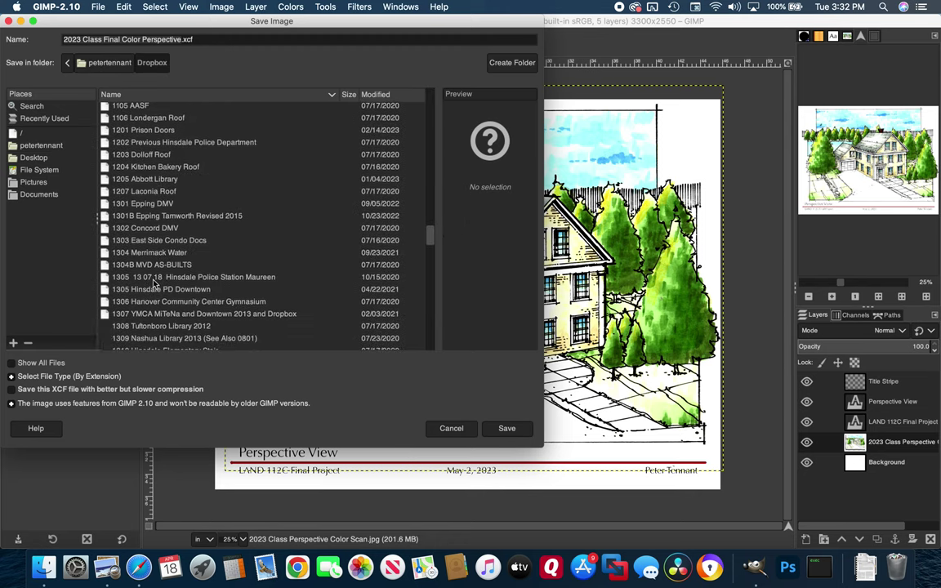
scroll(153, 284, down, 10)
scroll(153, 284, down, 10)
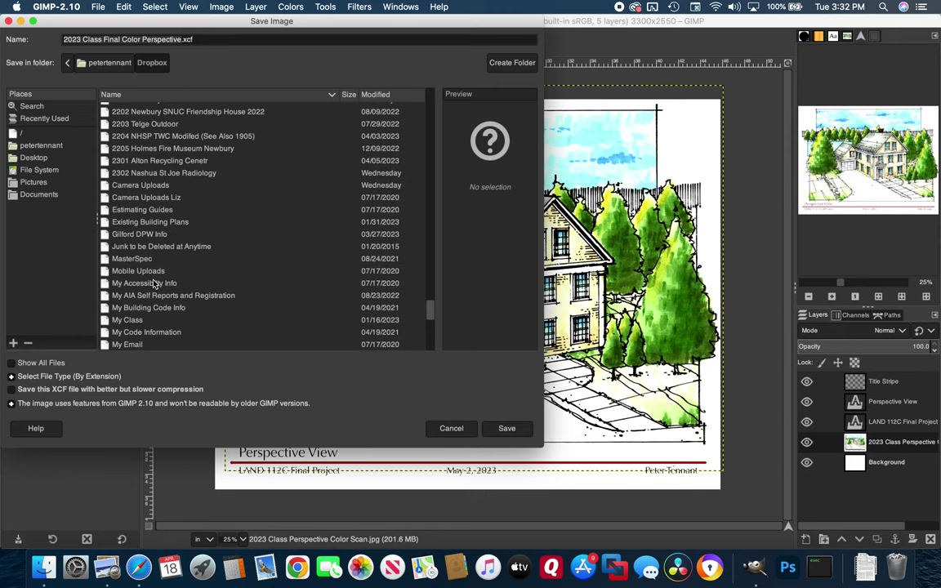
scroll(153, 284, down, 2)
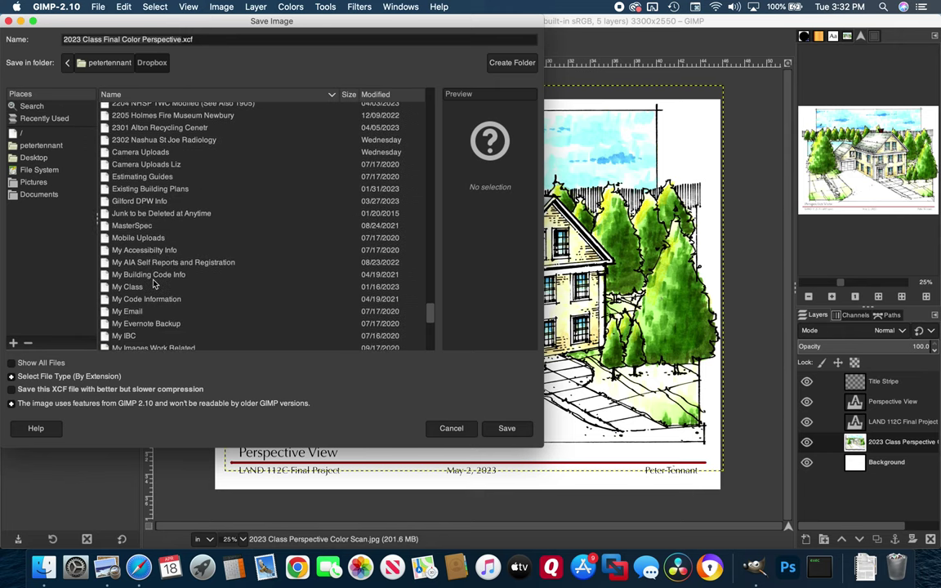
scroll(154, 284, down, 10)
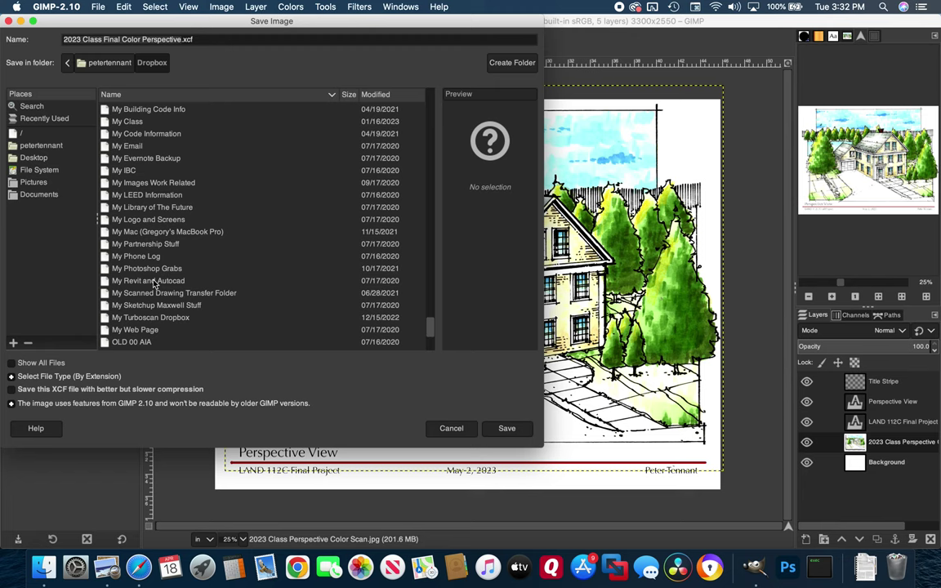
double_click(122, 119)
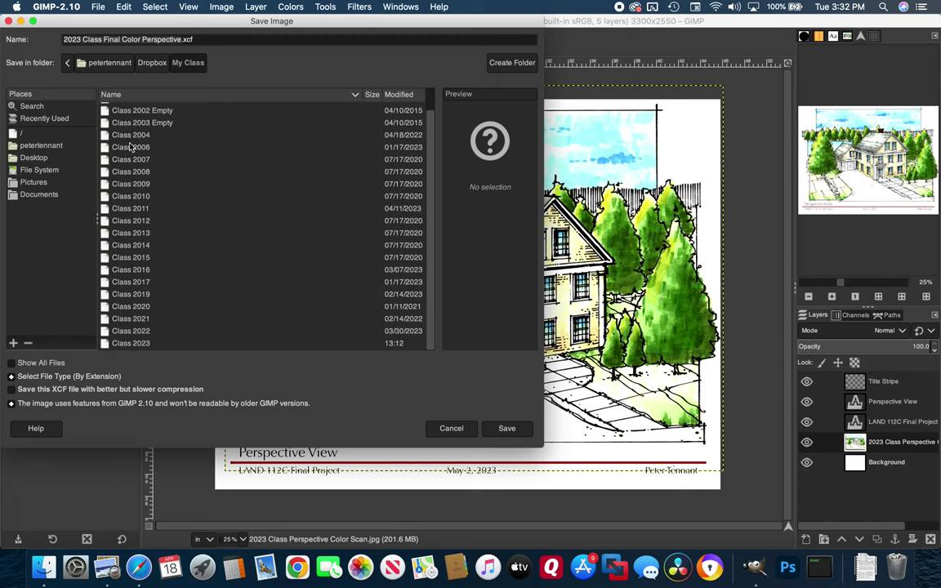
double_click(130, 343)
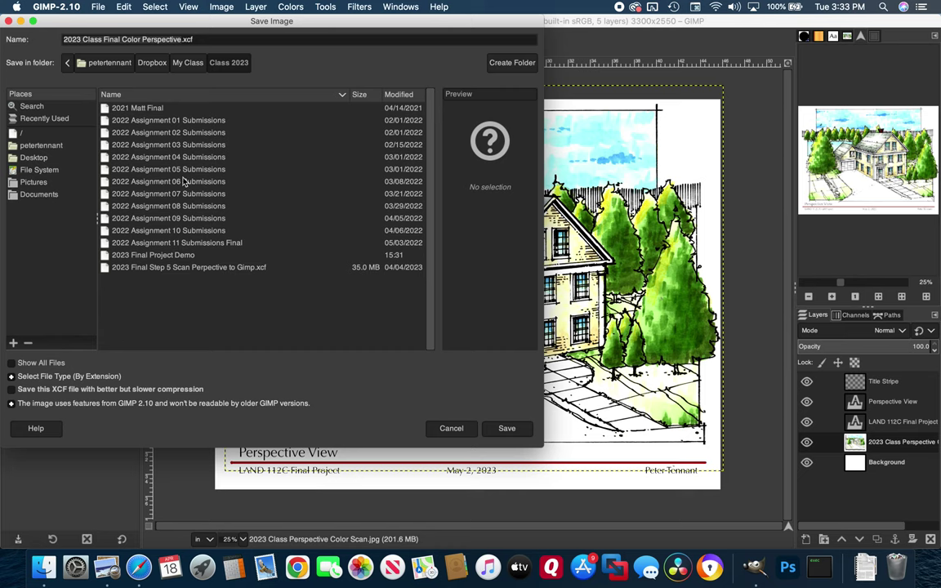
double_click(164, 254)
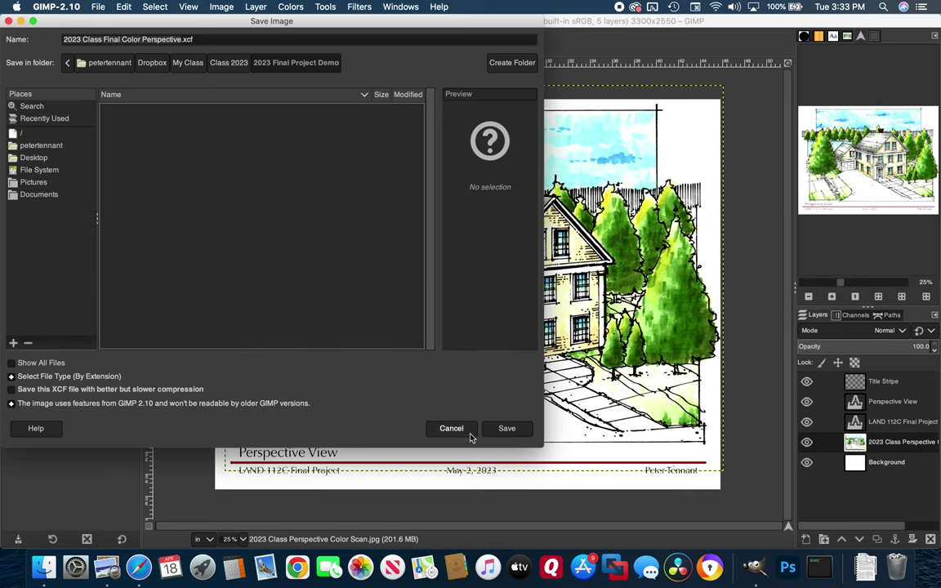
click(506, 429)
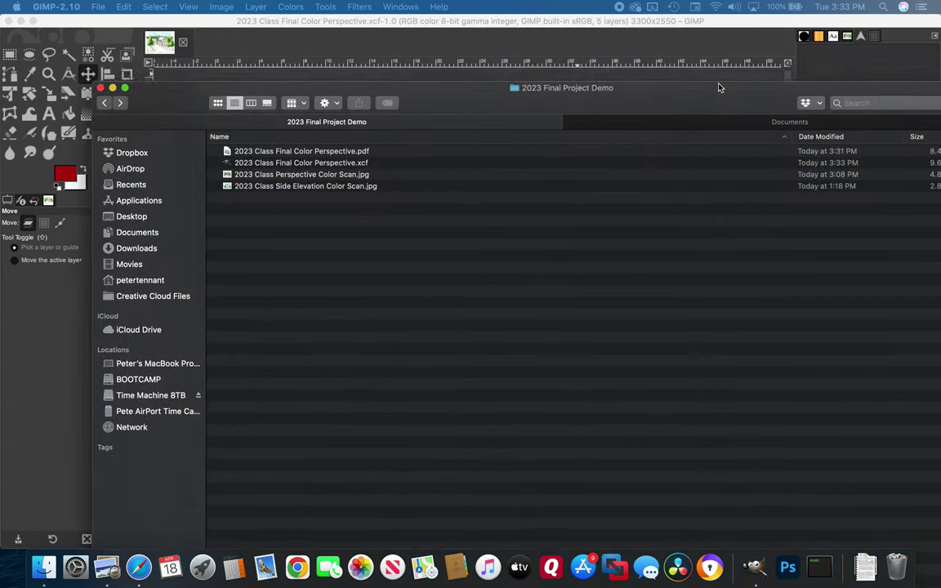
Maximise the project folder window and open '2023 Class Final Color Perspective.pdf'.
double_click(719, 89)
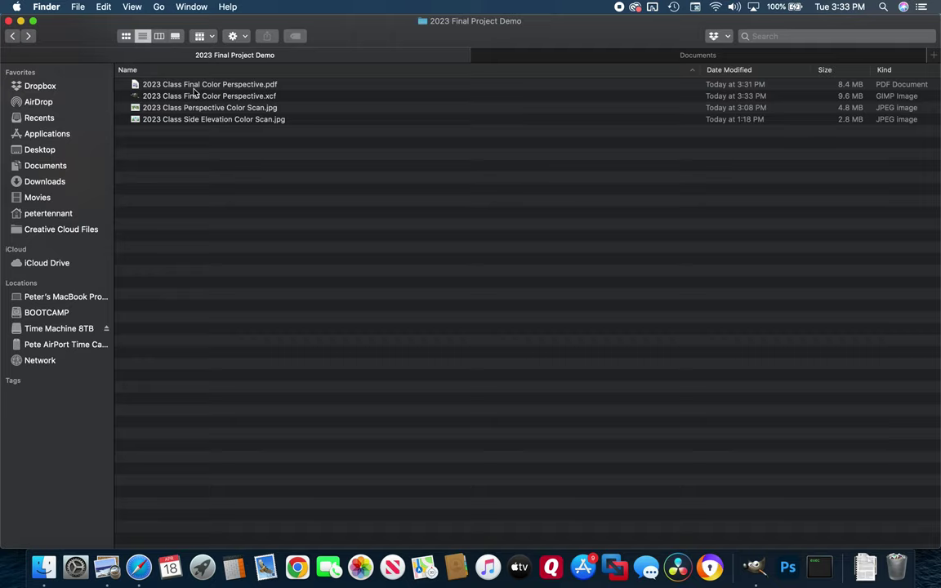
double_click(229, 85)
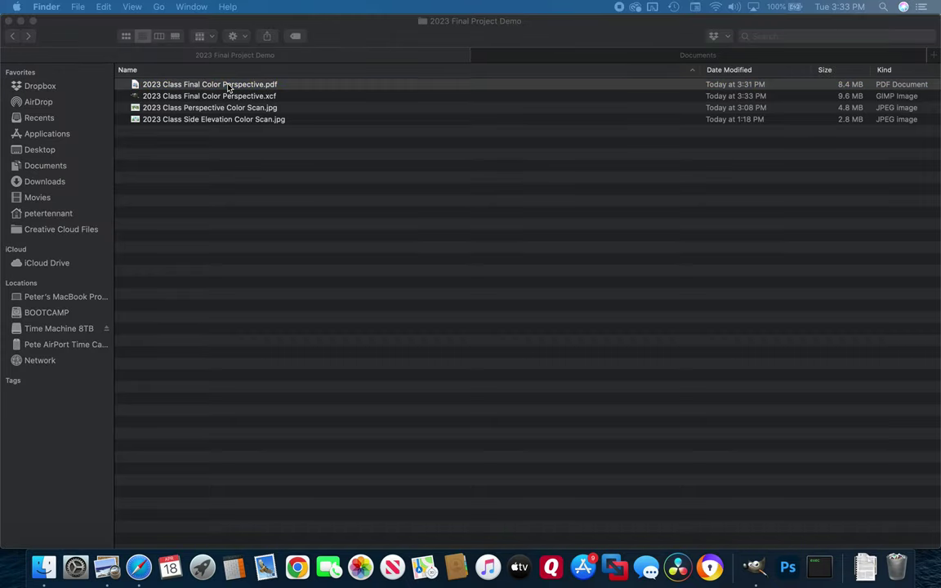
Scroll through the exported perspective PDF in Preview, then close it.
scroll(419, 301, down, 8)
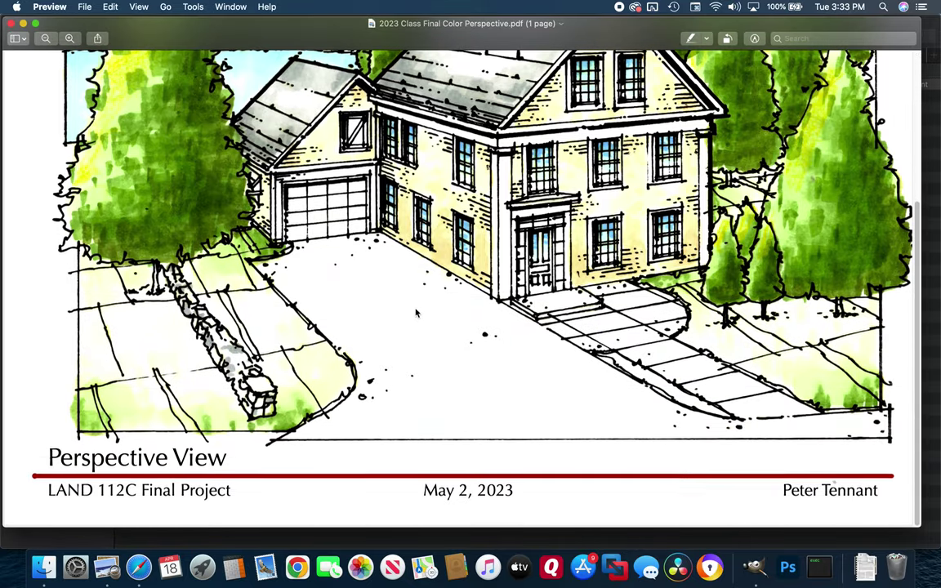
scroll(415, 313, up, 5)
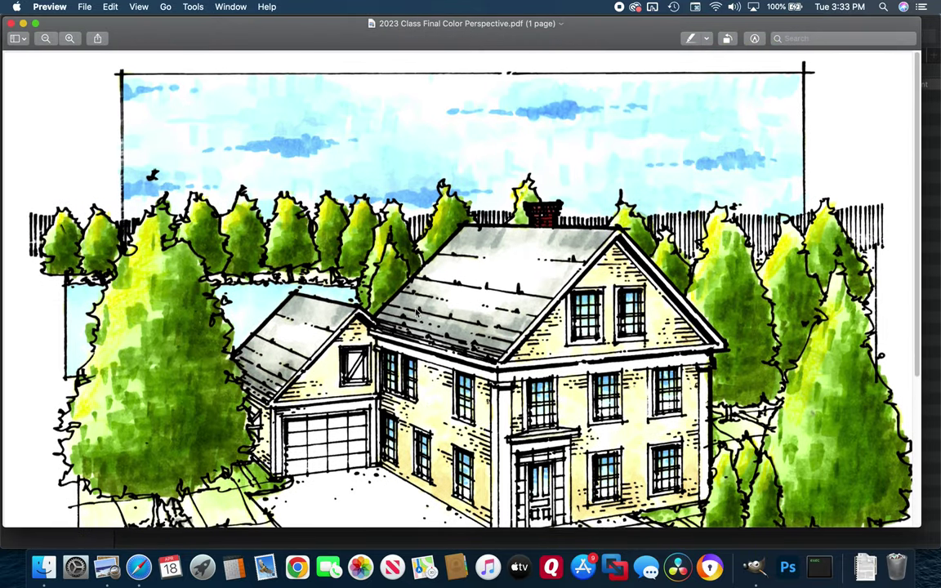
scroll(416, 313, down, 3)
scroll(416, 313, up, 5)
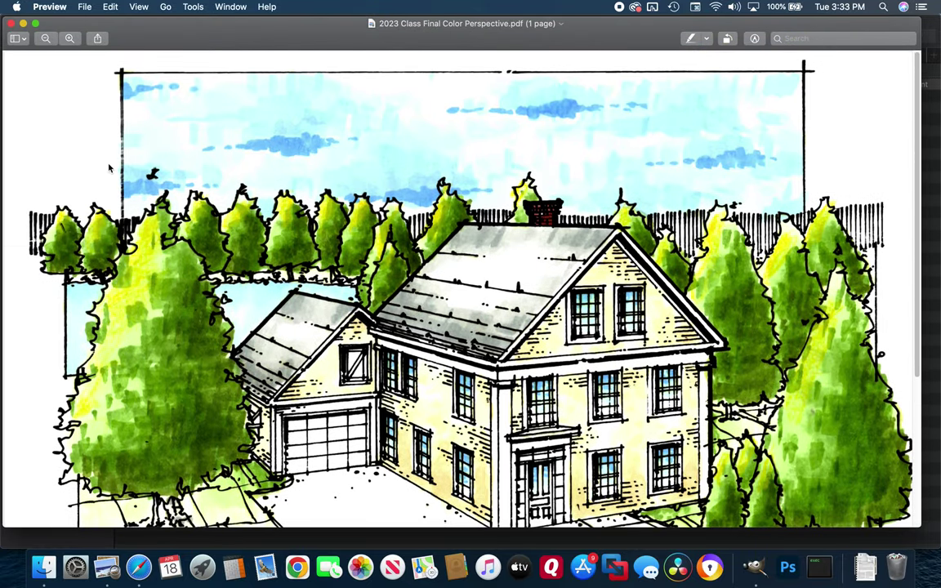
click(12, 24)
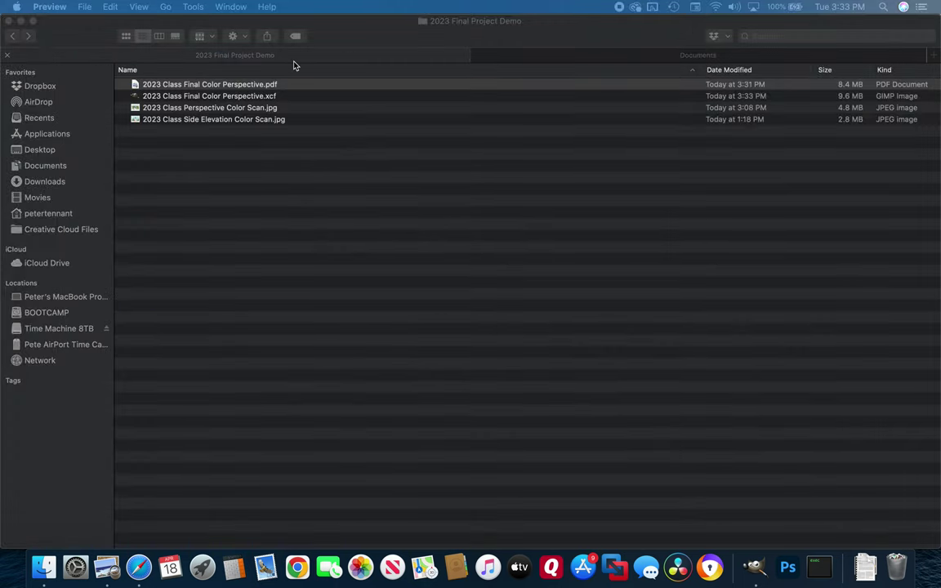
Select the perspective XCF in the project folder and close the Finder window.
key(super+q)
click(254, 97)
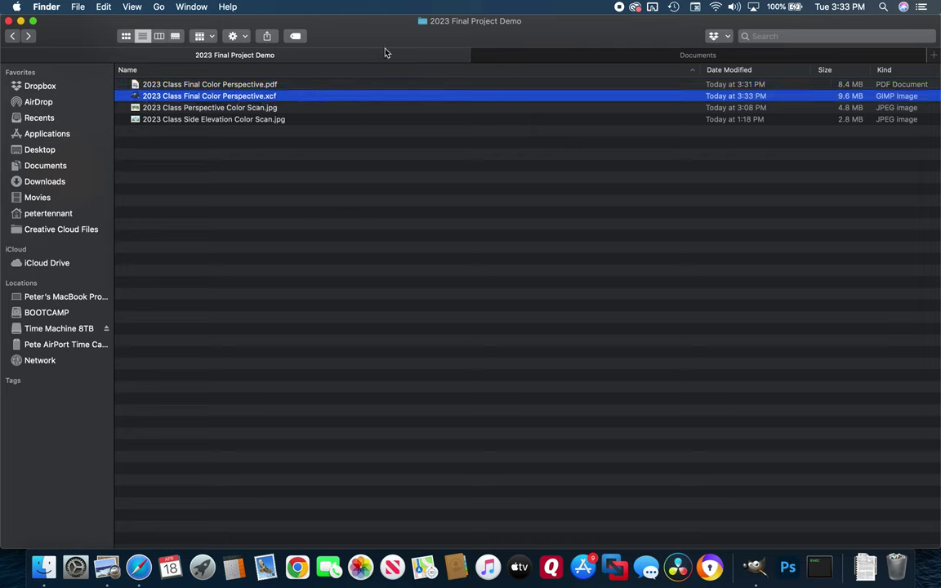
key(super+w)
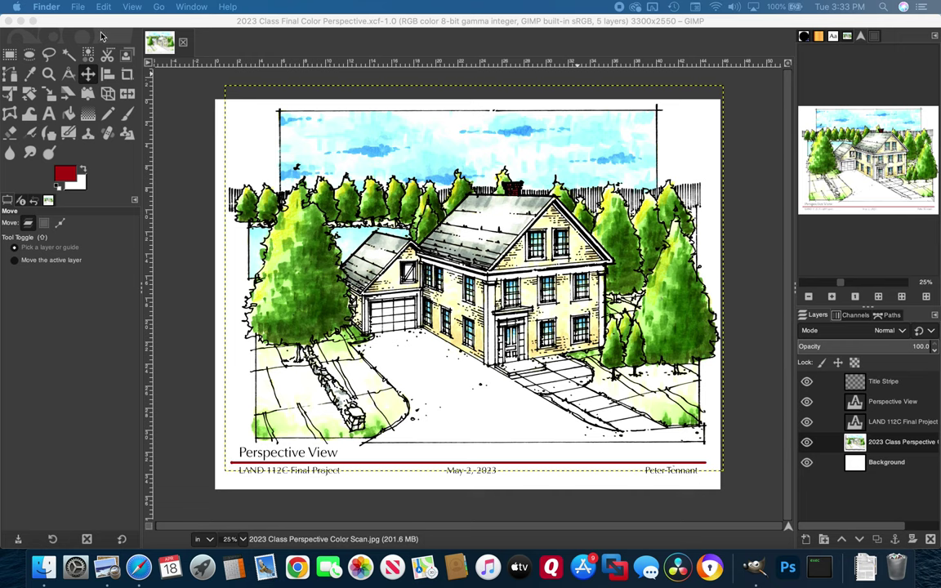
Save a copy of the sheet as '2023 Class Final Color Side Elevation.xcf'.
click(99, 7)
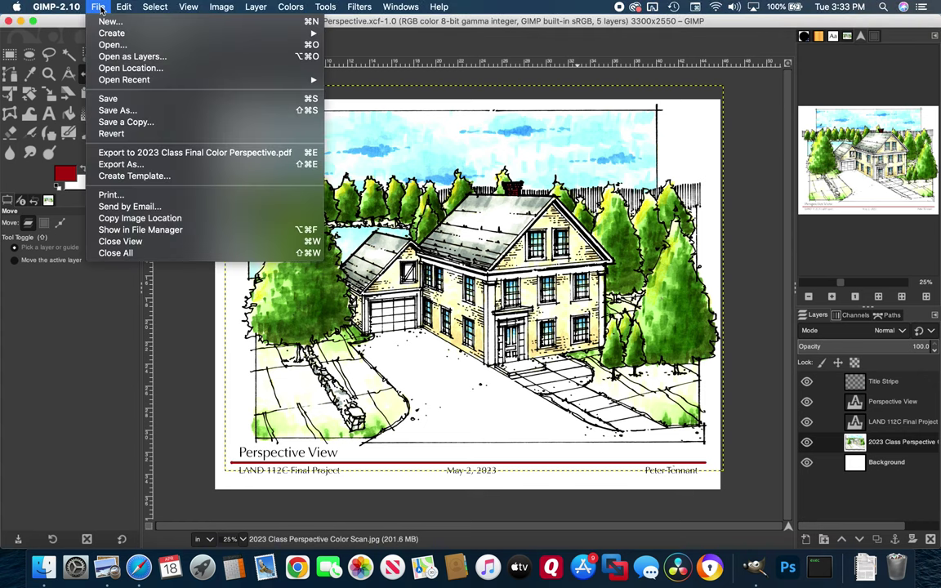
click(115, 110)
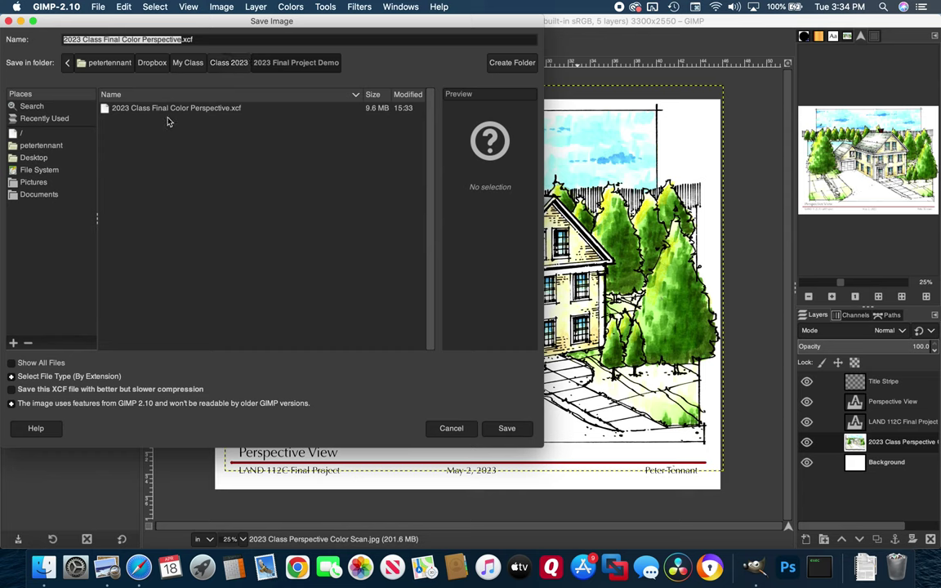
click(143, 40)
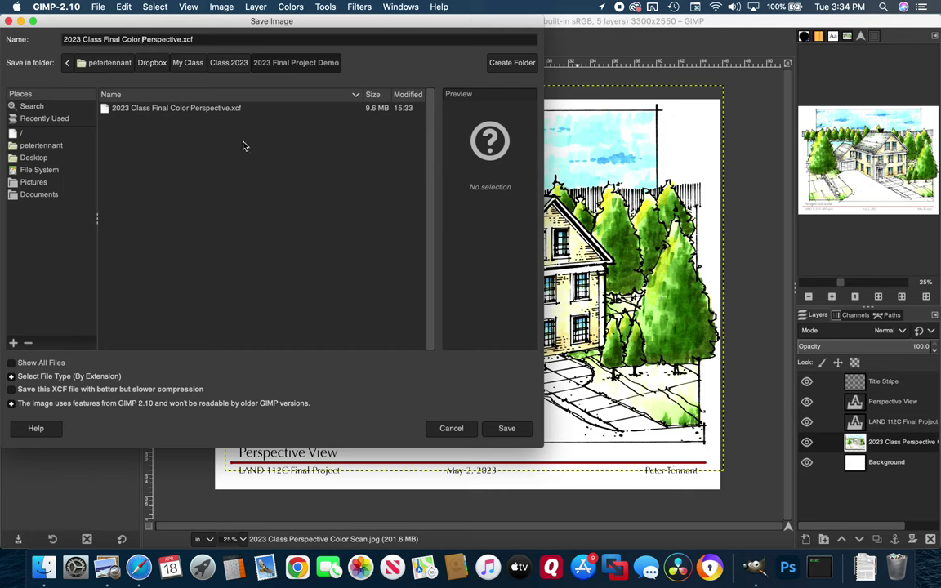
text(Side Elevation)
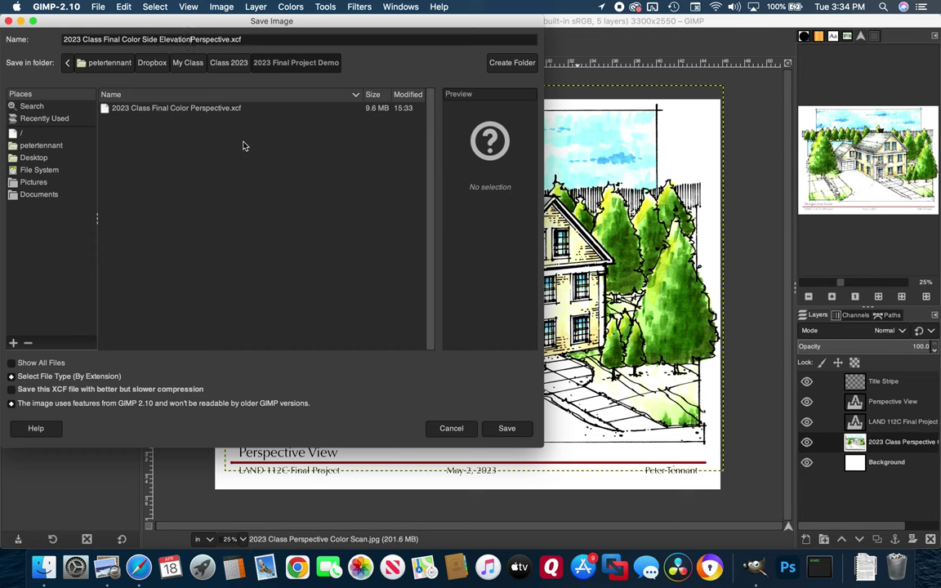
key(Delete)
key(Delete)
key(Delete)
key(Delete)
key(Delete)
key(Delete)
key(Delete)
key(Delete)
key(Delete)
key(Delete)
key(Delete)
click(506, 428)
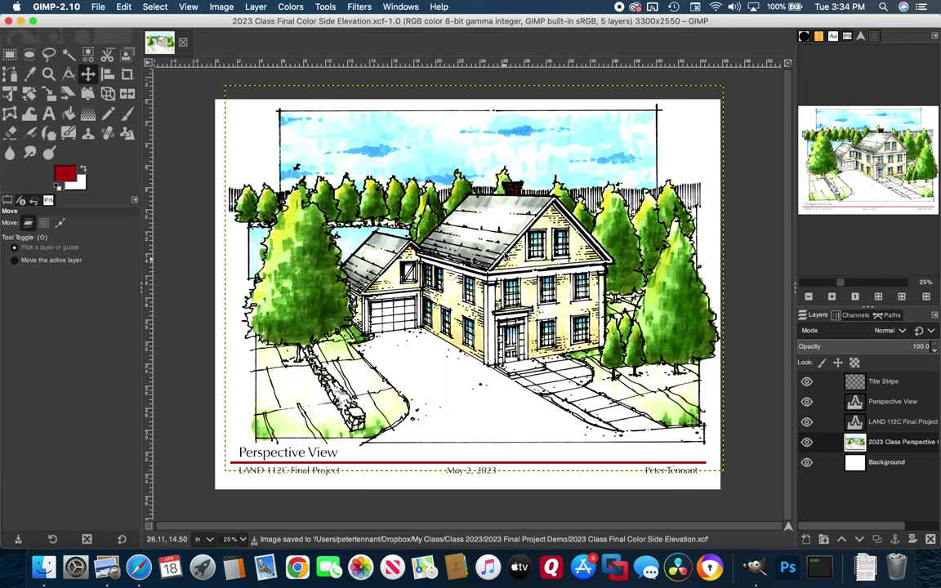
Delete the perspective scan layer and add '2023 Class Side Elevation Color Scan.jpg' as a layer.
right_click(875, 443)
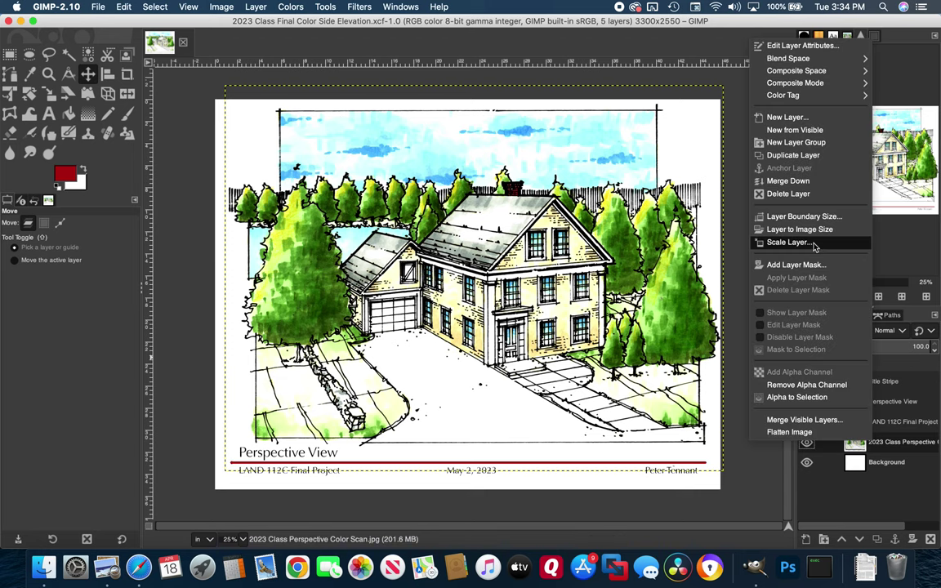
click(788, 193)
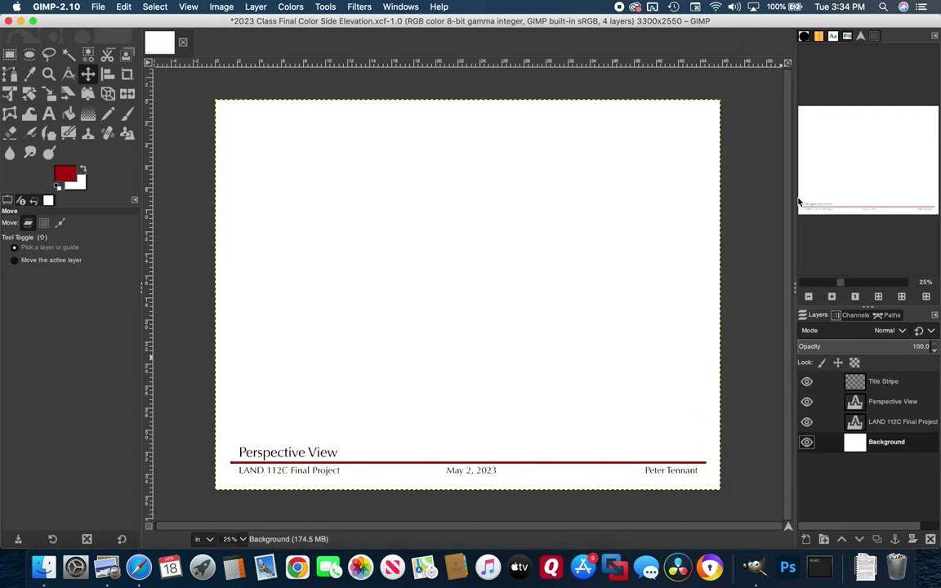
click(99, 8)
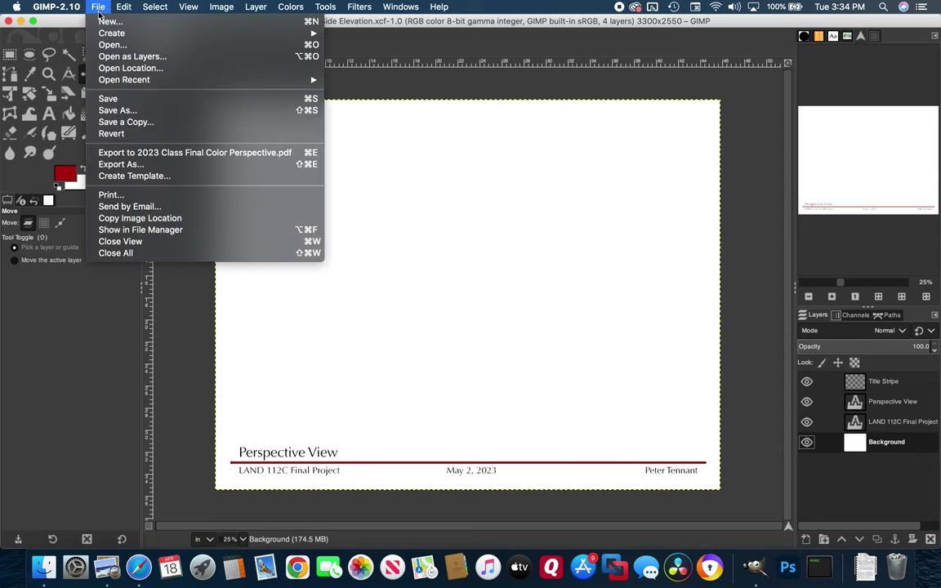
click(104, 61)
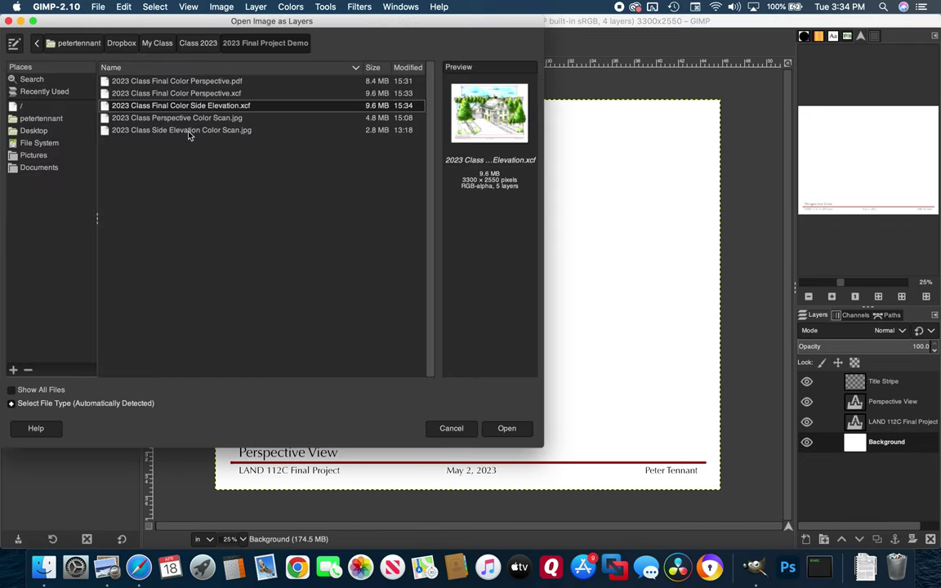
double_click(188, 131)
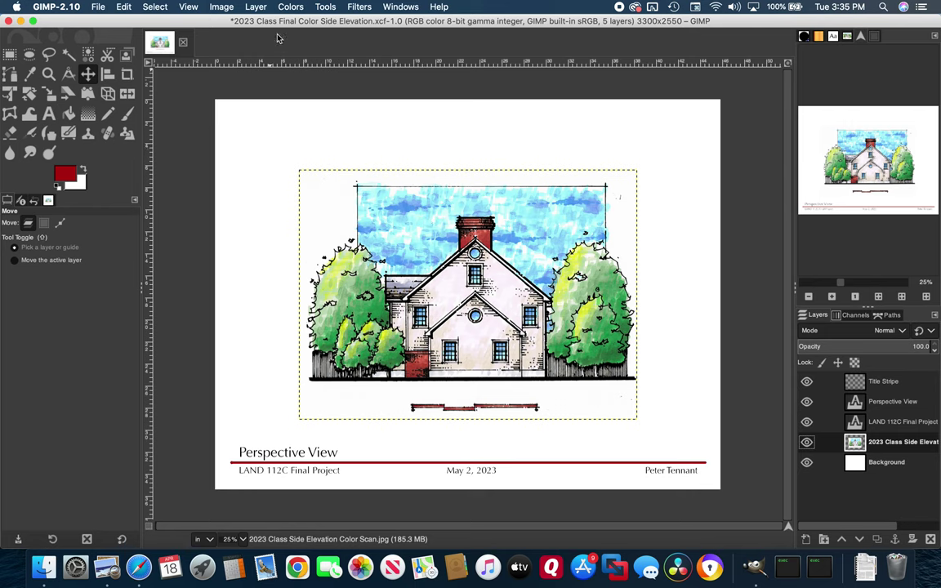
Scale the side elevation layer to about 42.5 × 31.4 in (3063 × 2264 pixels).
click(325, 7)
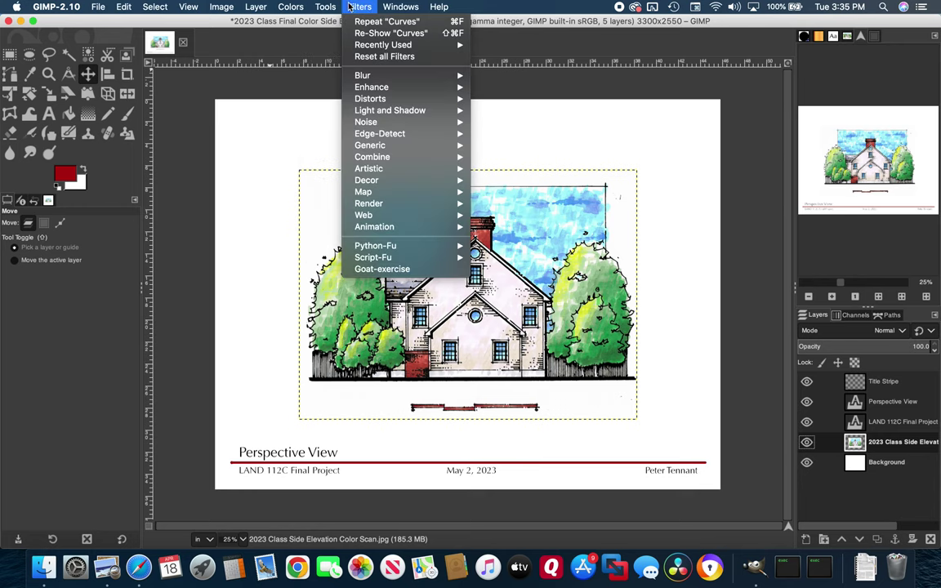
mouse_move(397, 45)
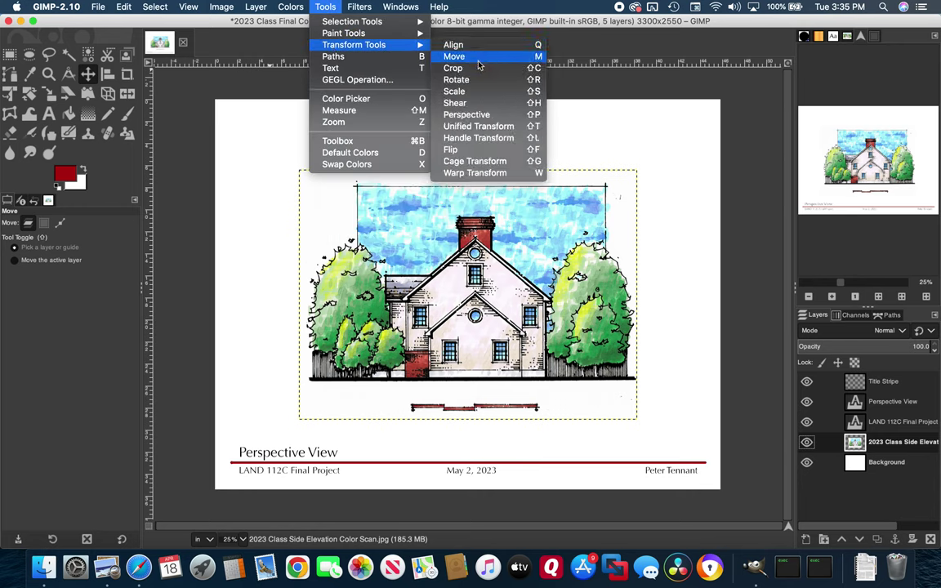
click(454, 90)
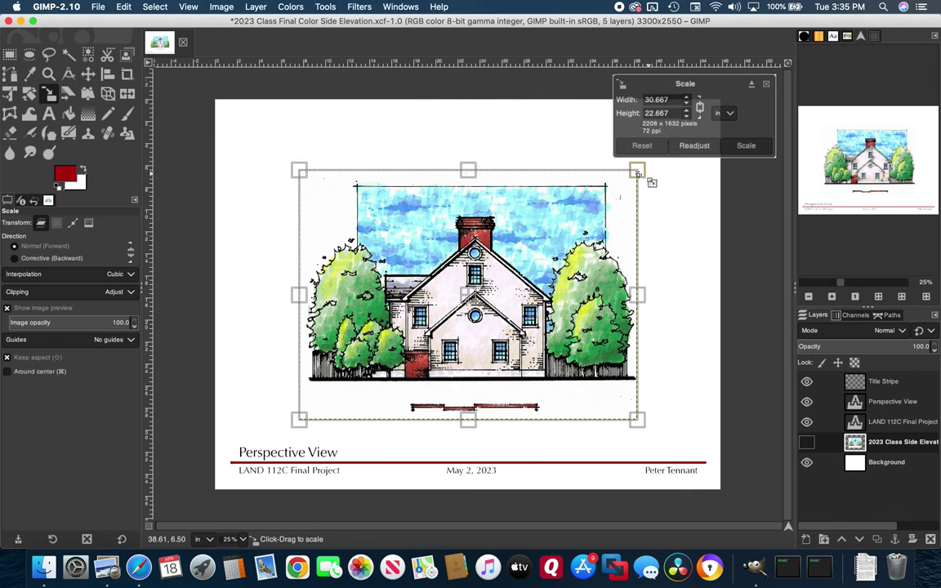
drag(300, 171, 224, 113)
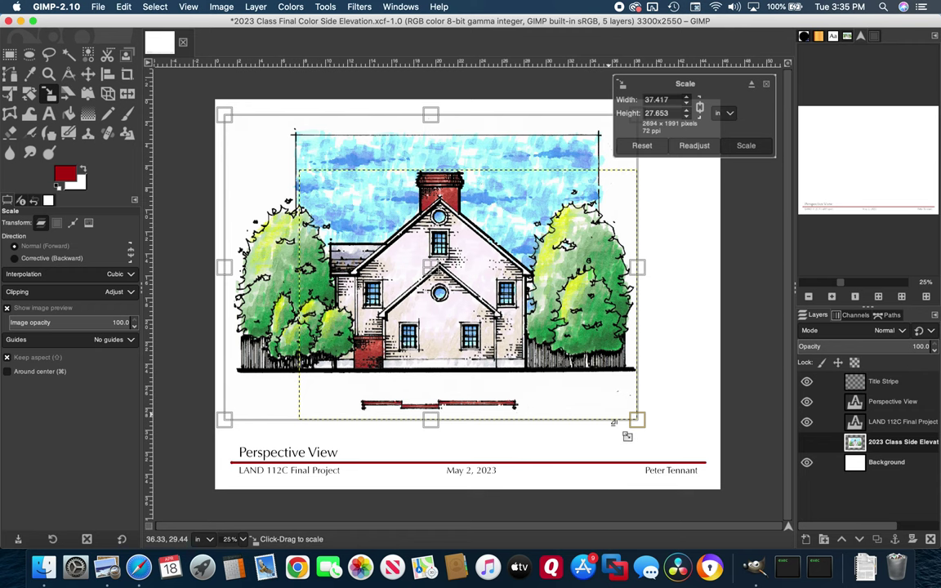
drag(638, 421, 678, 437)
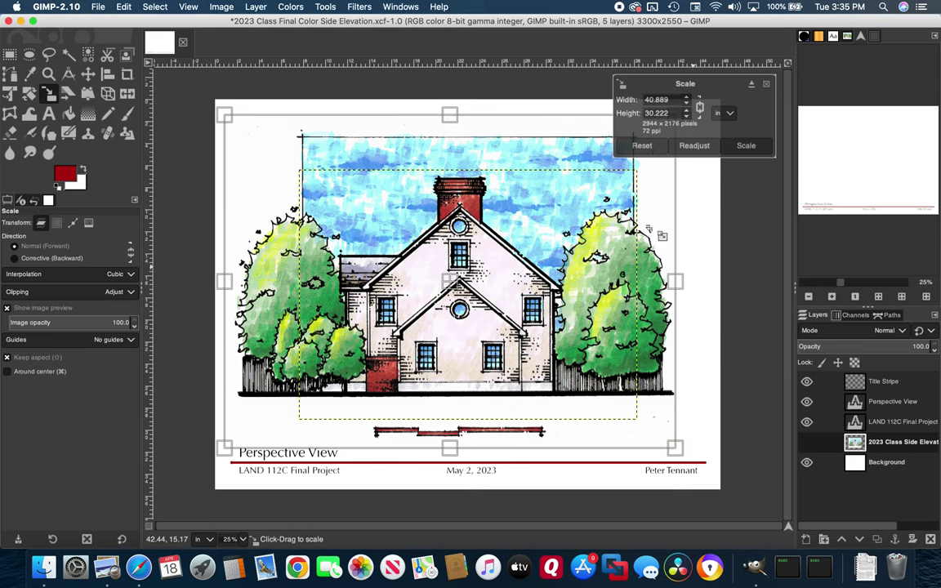
drag(452, 115, 451, 103)
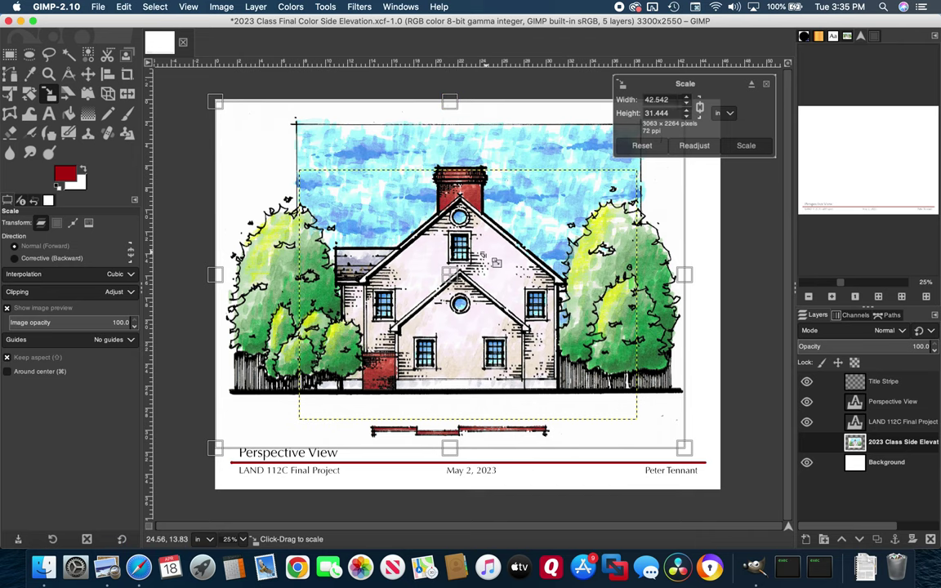
key(Return)
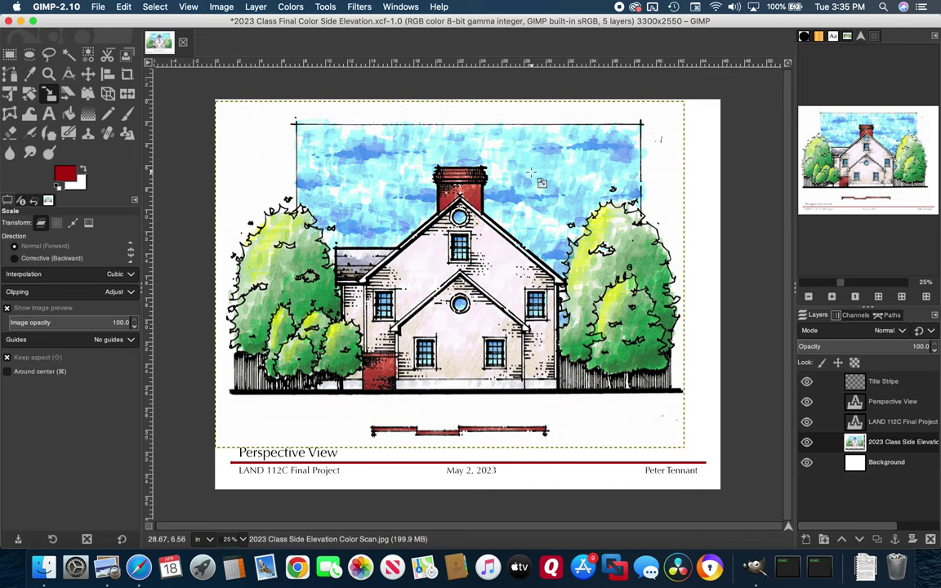
Shift the scaled drawing slightly right on the sheet.
click(88, 73)
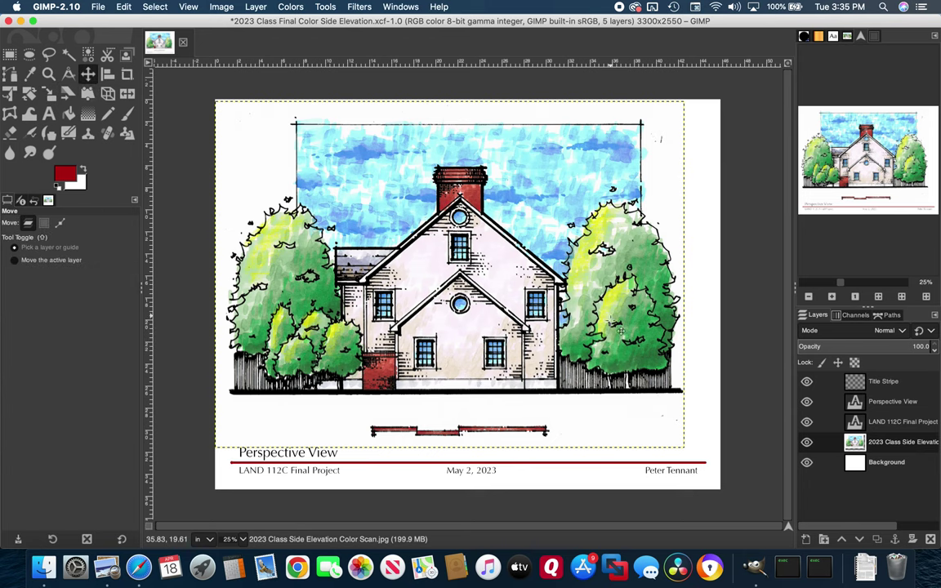
drag(473, 332, 486, 332)
drag(485, 335, 486, 335)
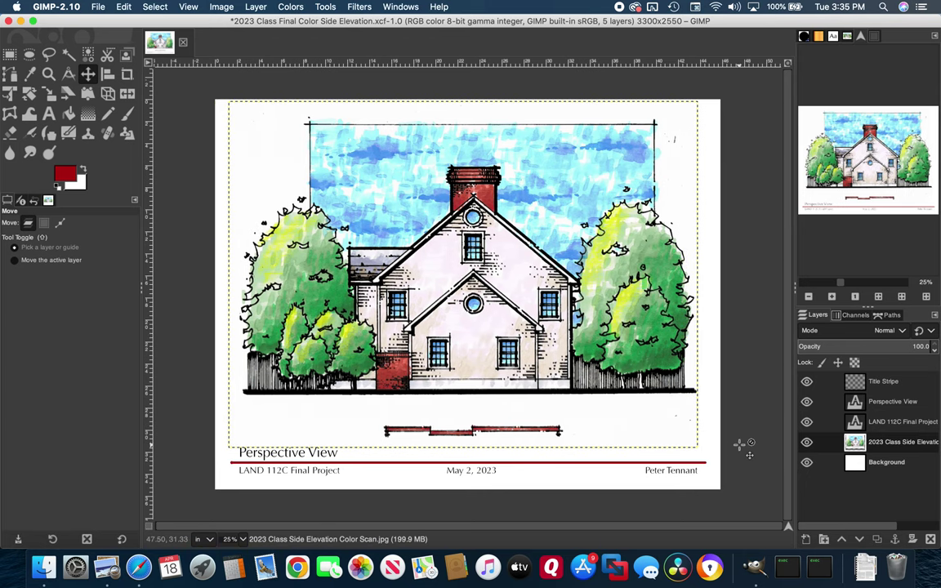
Edit the footer title text layer so 'Perspective View' reads 'Side Elevation'.
click(879, 403)
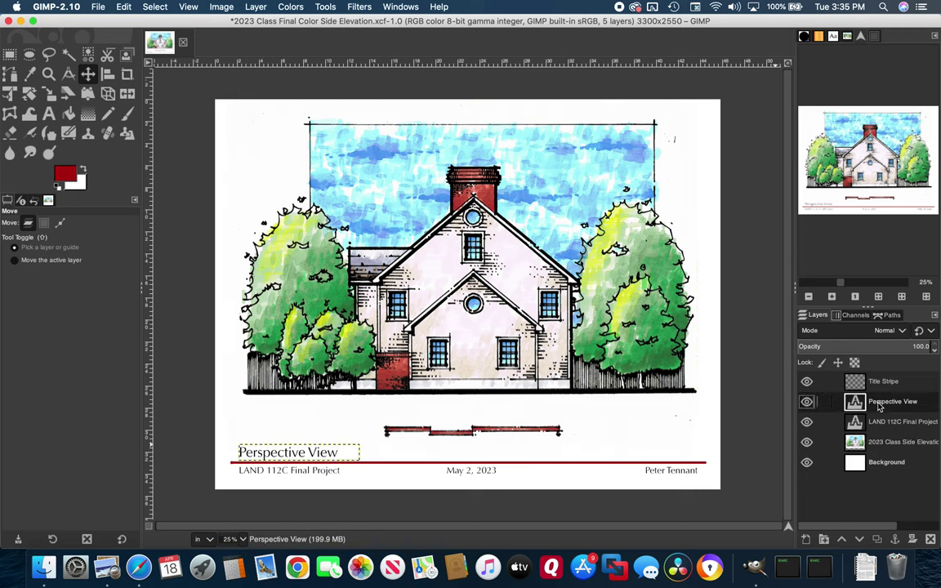
double_click(855, 402)
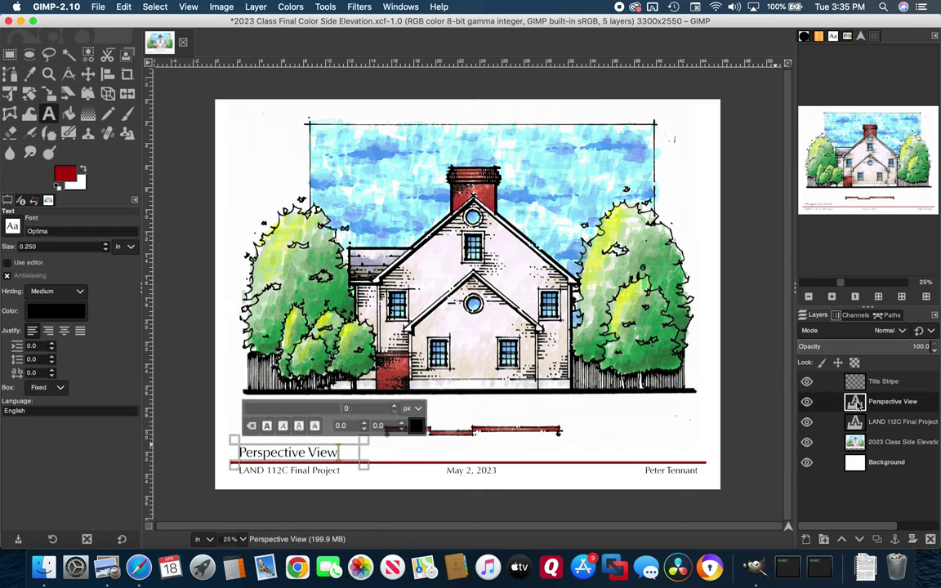
double_click(241, 453)
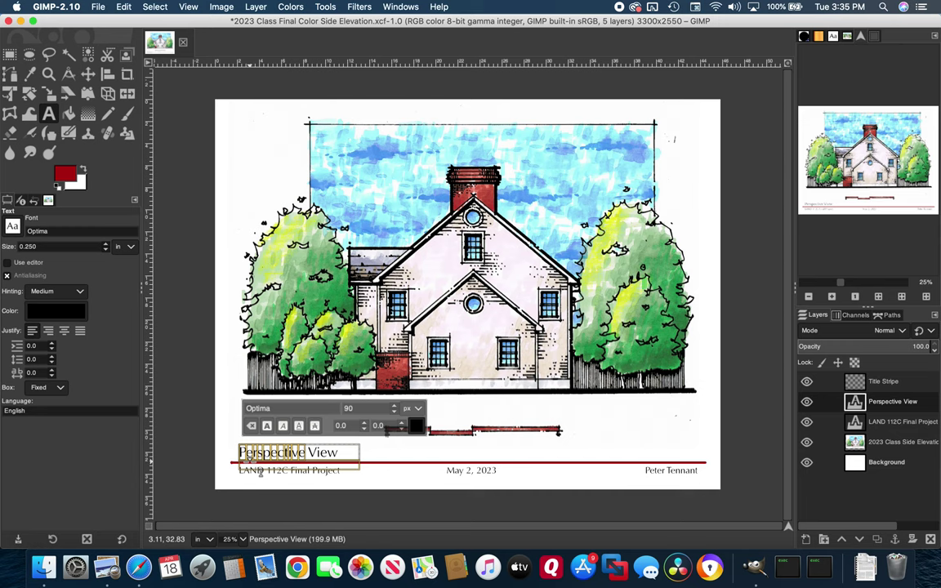
text(Side)
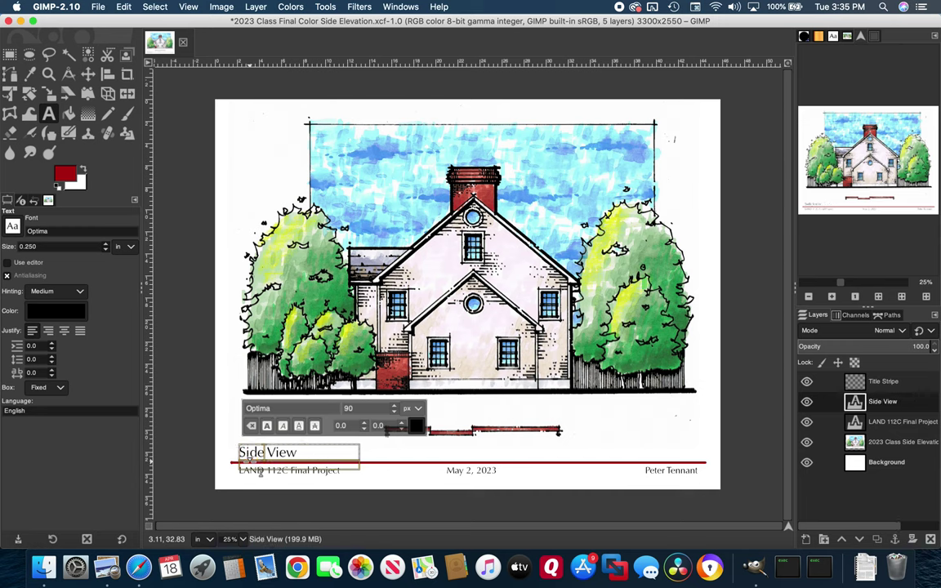
text(Eleva )
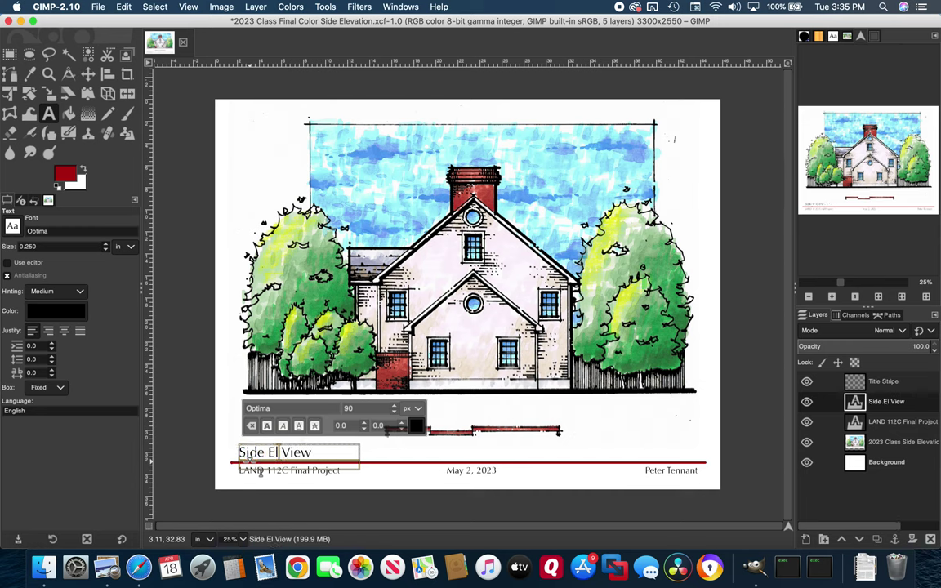
text(tion)
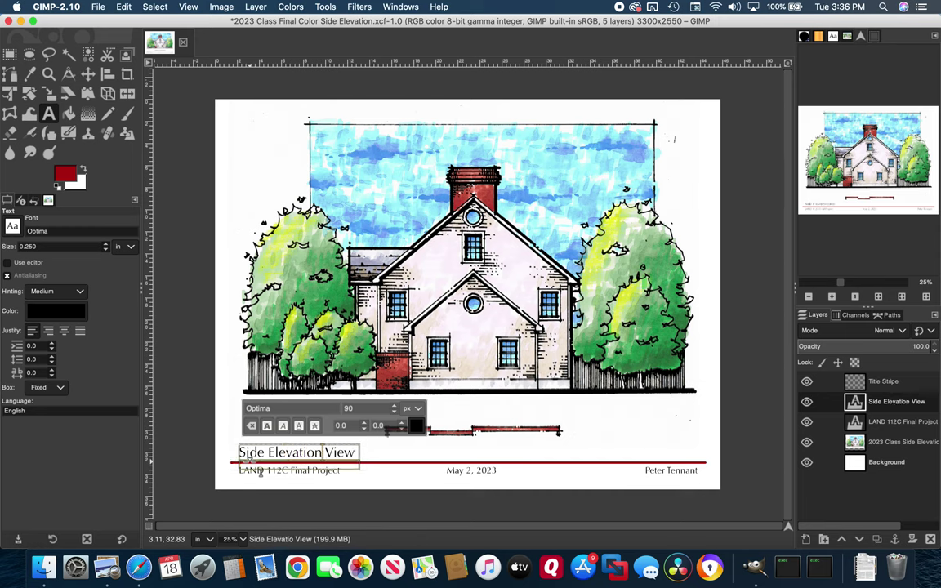
key(Delete)
key(Delete)
key(Delete)
key(Delete)
key(Delete)
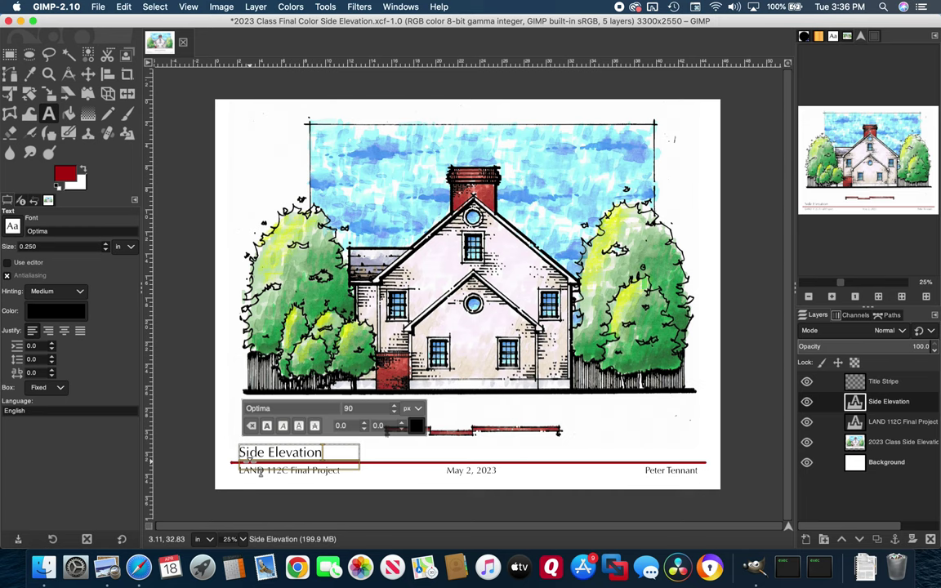
click(863, 464)
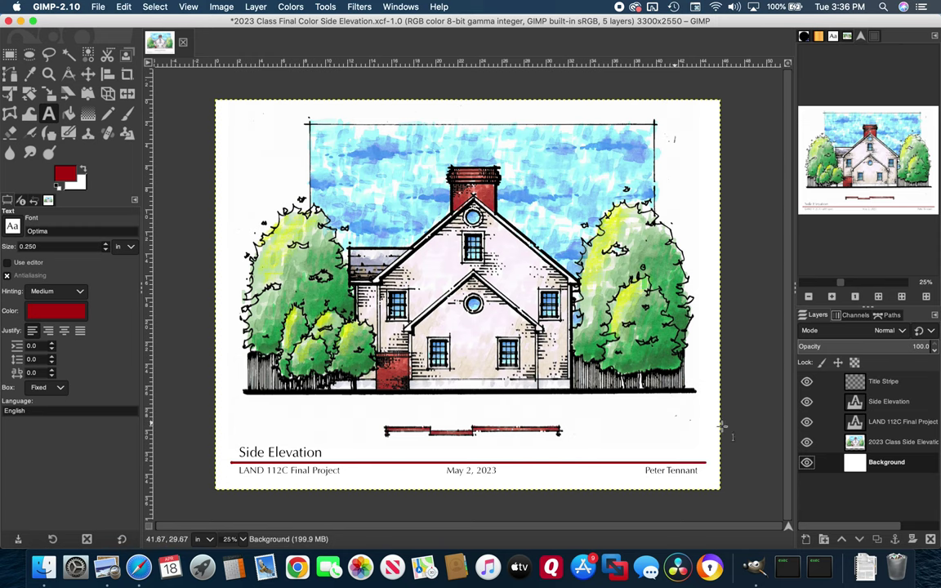
On the side elevation scan layer, draw a rectangle selection around the scale bar.
click(880, 443)
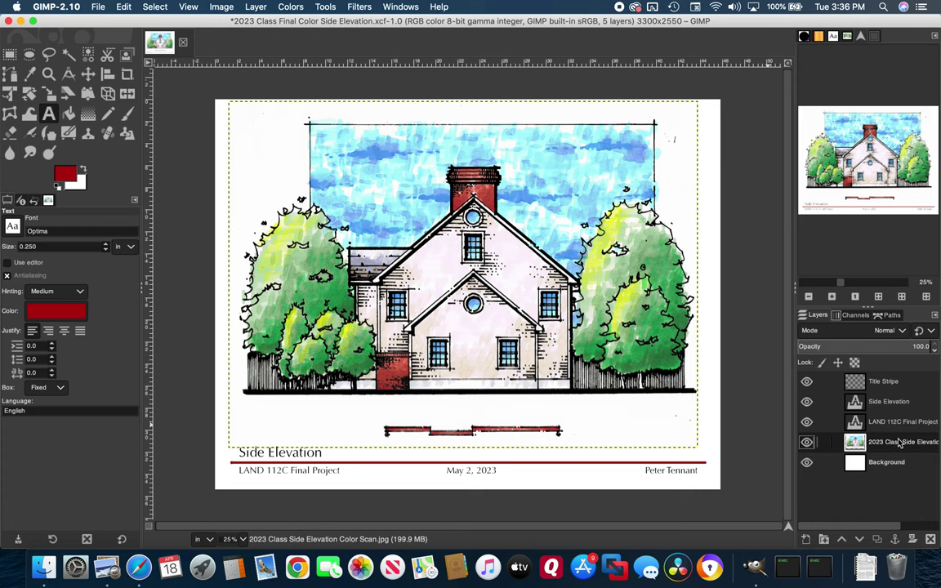
click(807, 442)
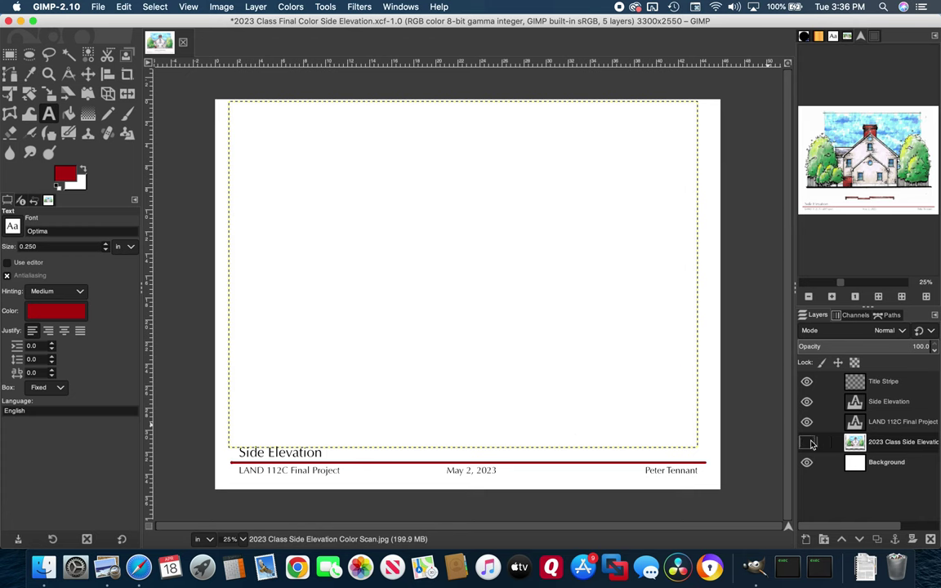
click(807, 442)
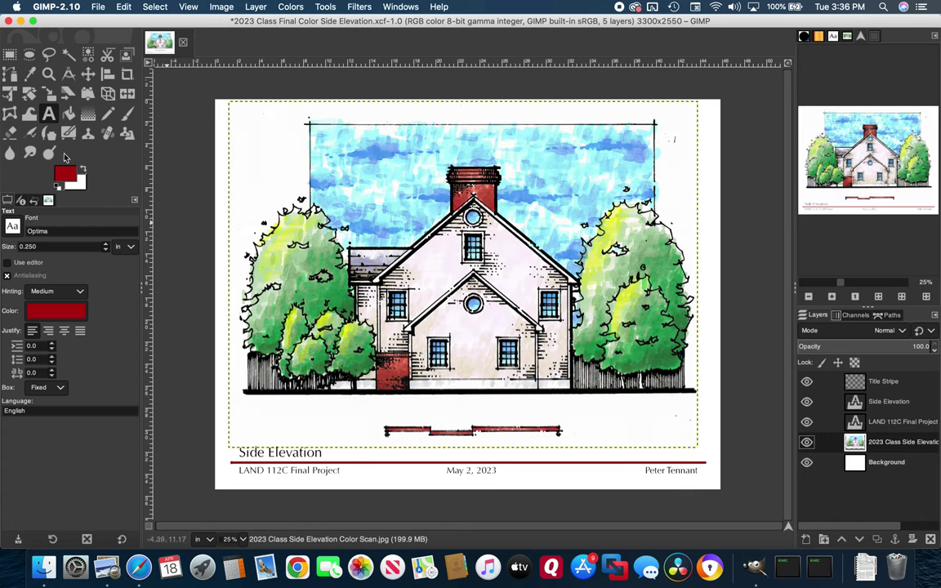
click(9, 55)
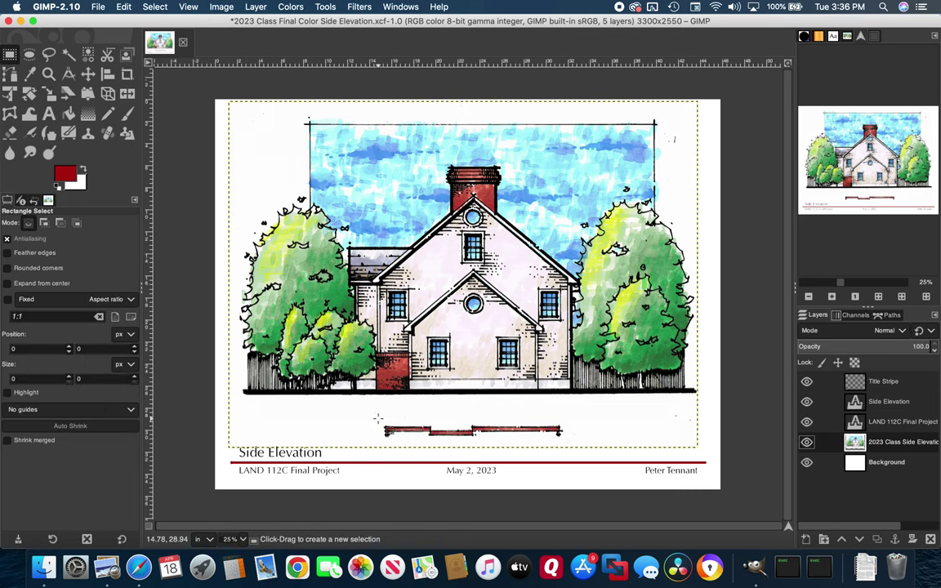
drag(379, 420, 564, 446)
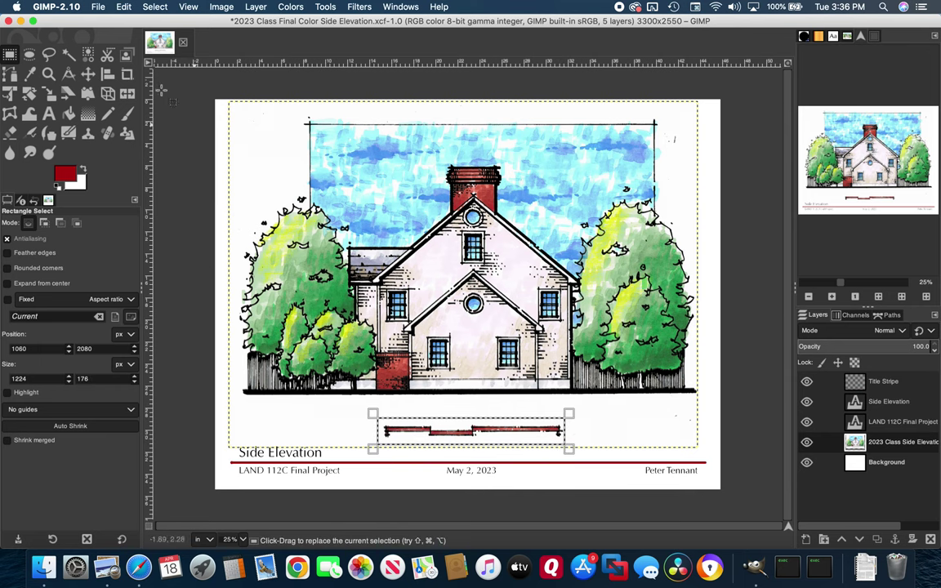
Cut the scale bar and paste it back as a floating selection.
click(123, 7)
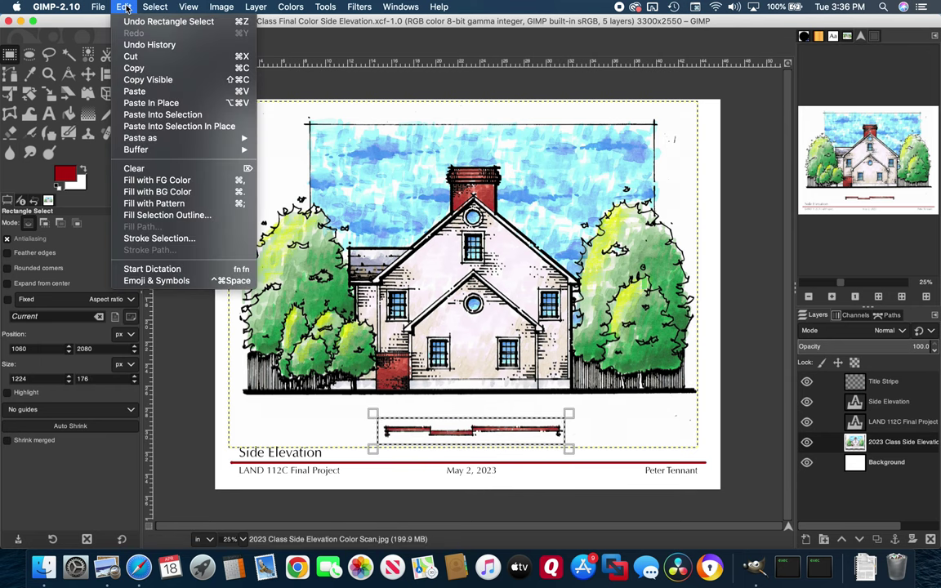
click(145, 58)
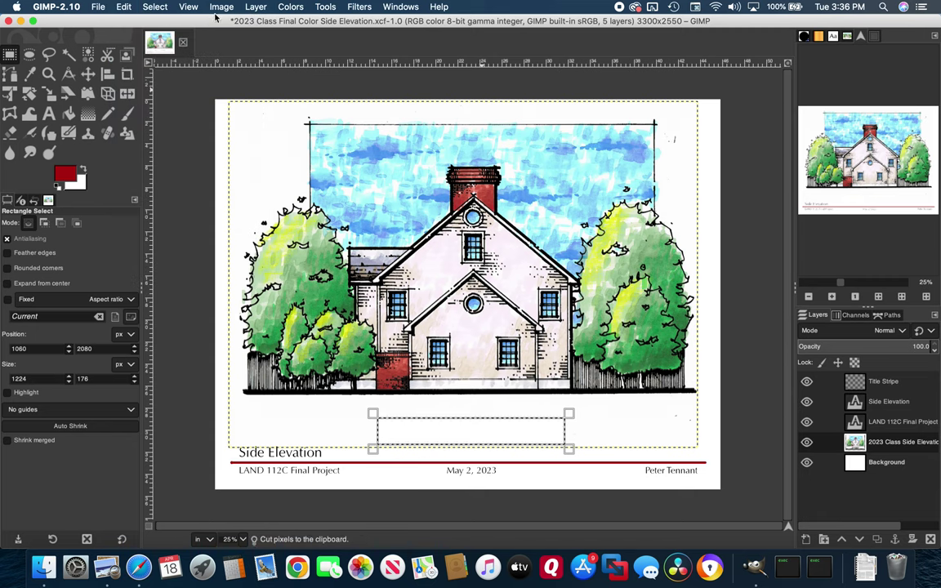
click(125, 8)
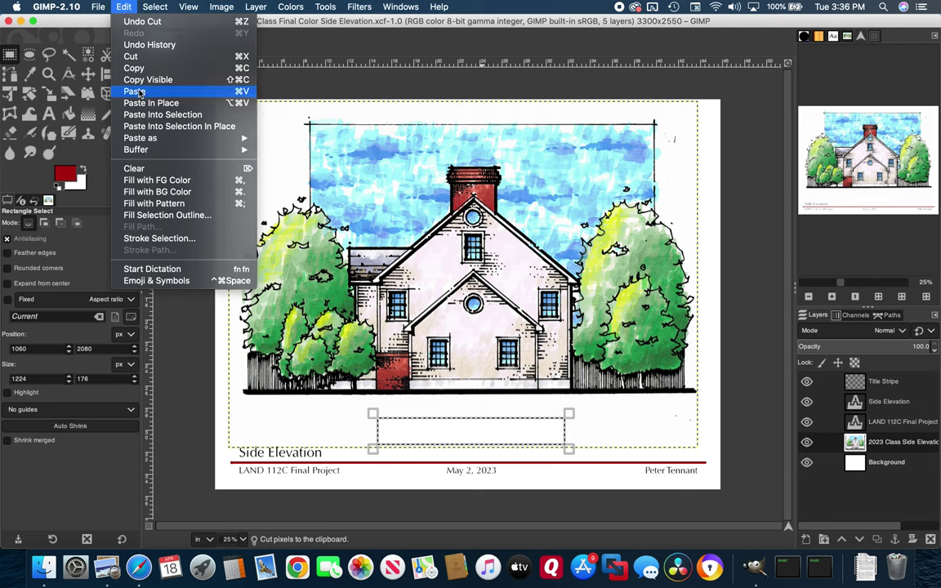
click(135, 91)
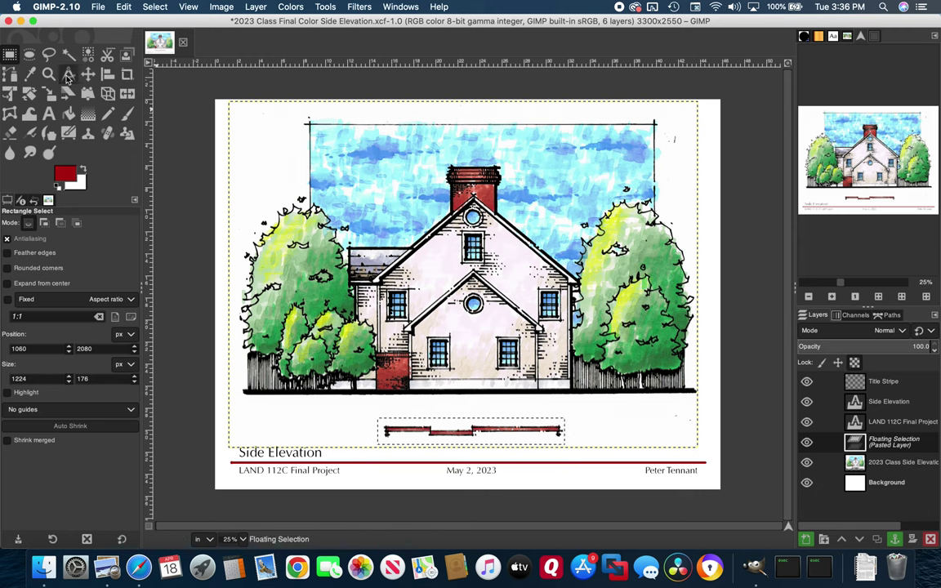
Move the red scale bar right and up under the house's right side, then anchor it onto the side elevation scan layer.
click(87, 74)
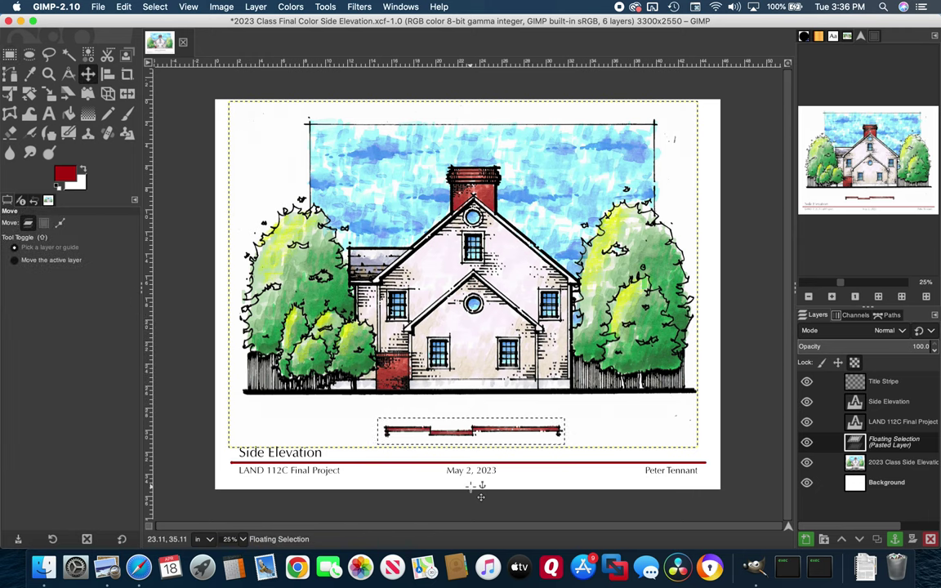
drag(480, 440, 593, 422)
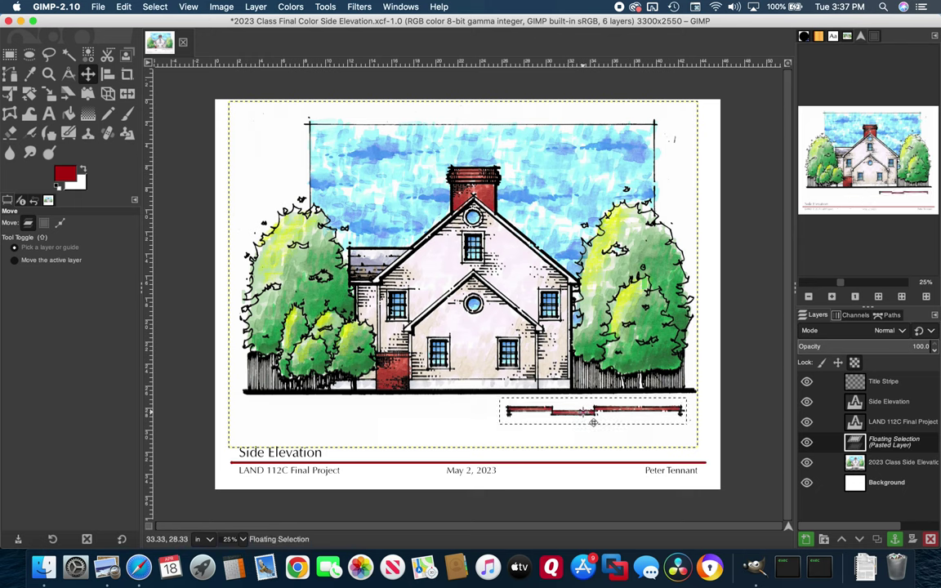
click(886, 465)
right_click(887, 443)
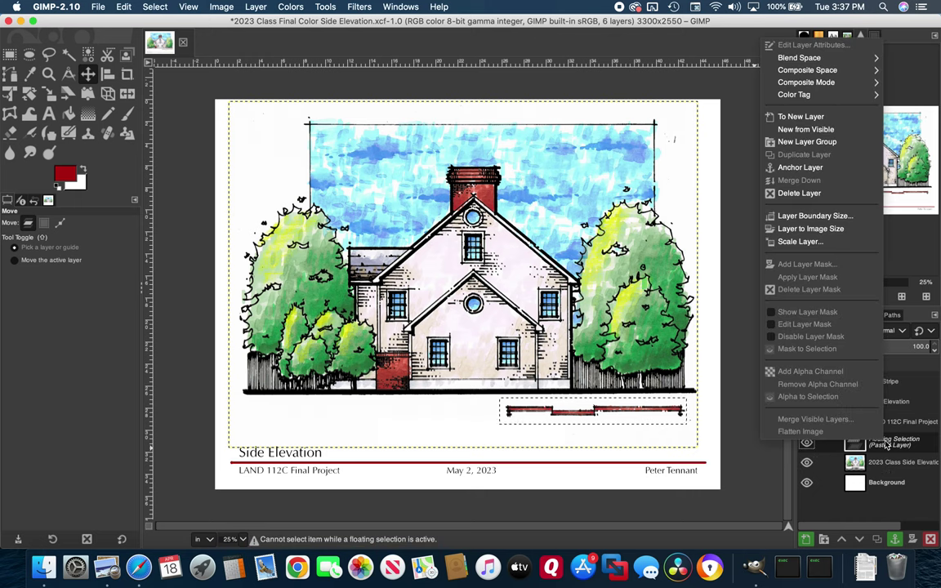
click(804, 169)
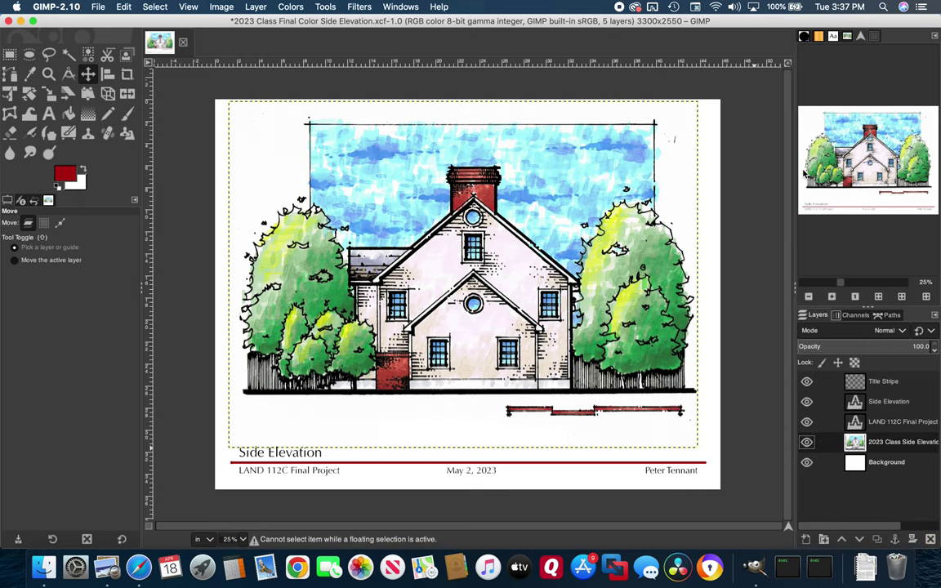
click(807, 442)
click(807, 442)
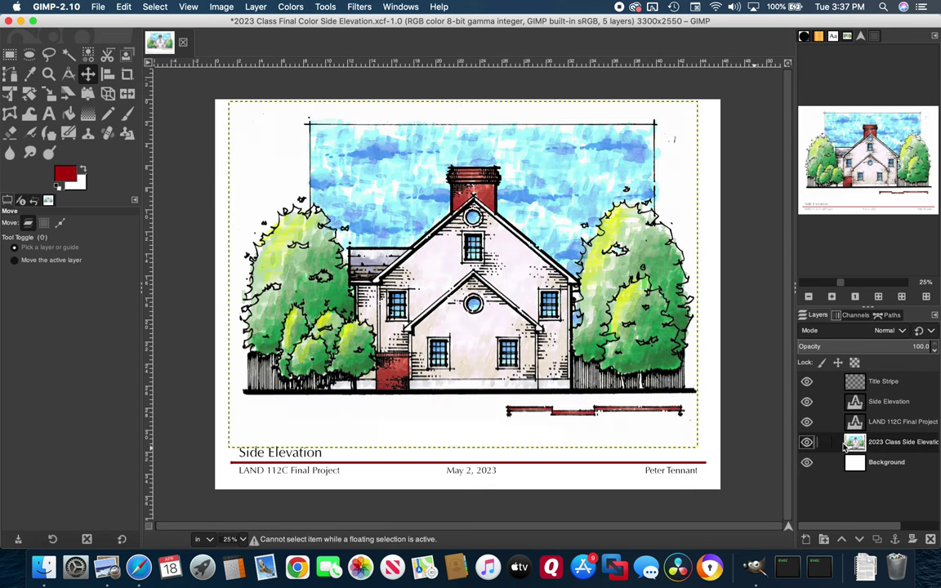
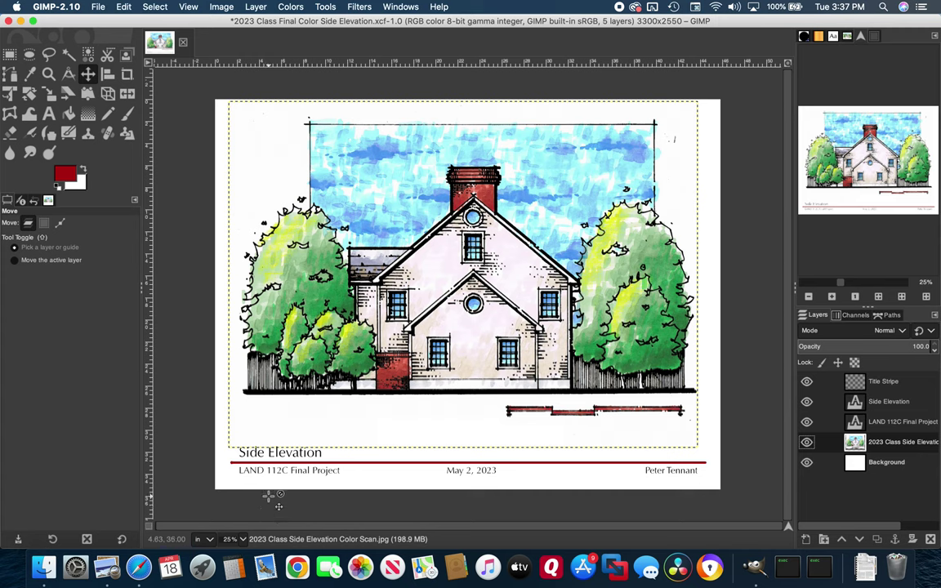
Duplicate the 'LAND 112C Final Project' text layer and drag the copy just under the red scale bar.
click(894, 424)
right_click(893, 424)
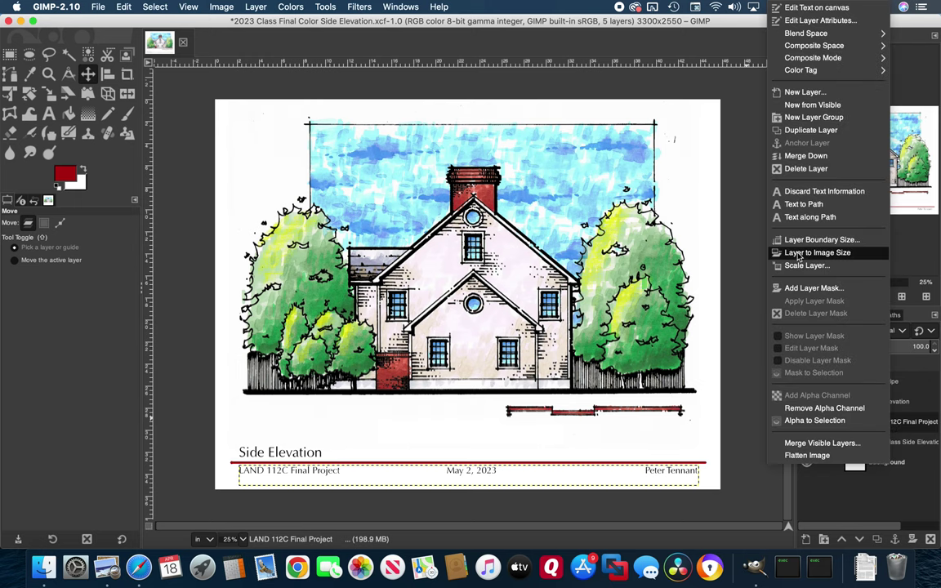
click(811, 130)
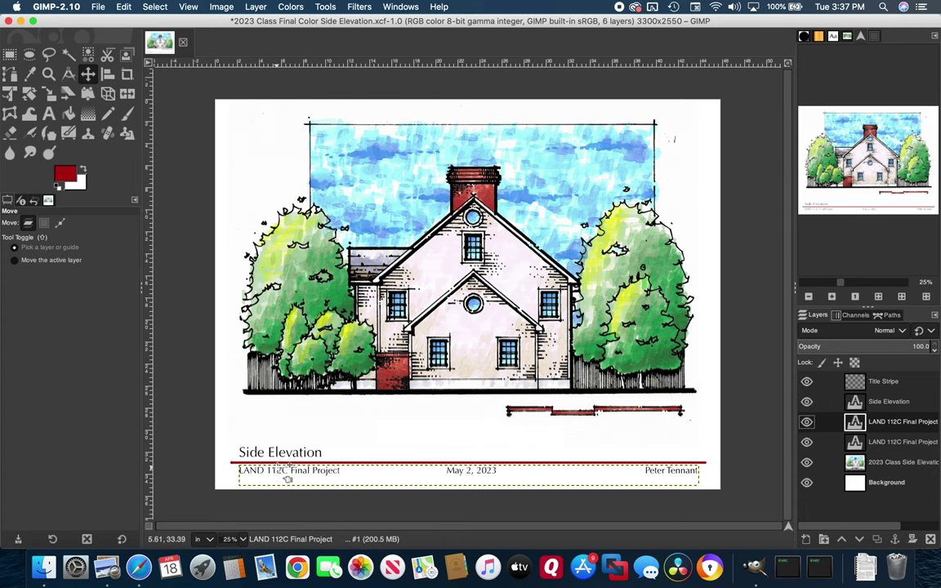
drag(288, 479, 556, 434)
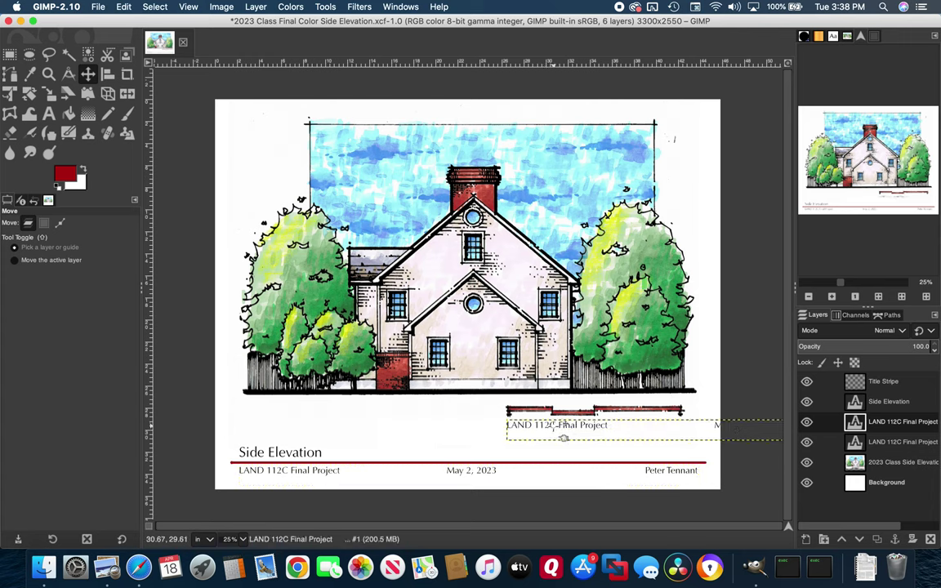
Replace the copied text's line with the scale labels 0' 8' 16' 32'.
double_click(854, 421)
double_click(611, 434)
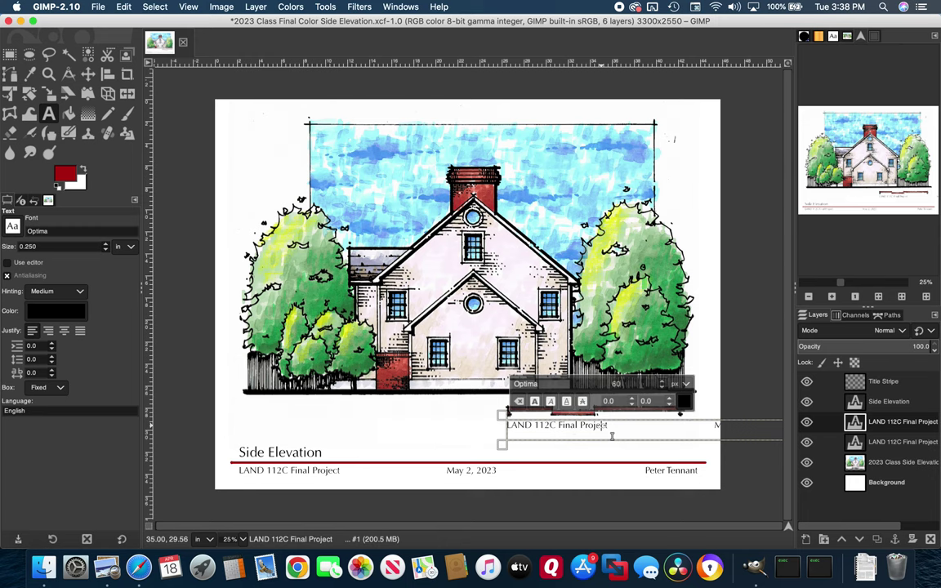
triple_click(611, 436)
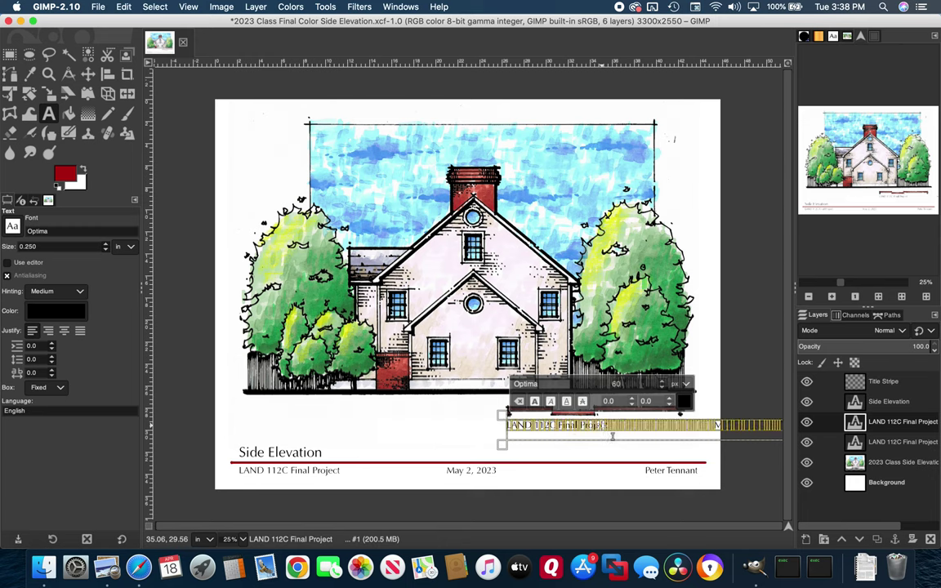
text(0   )
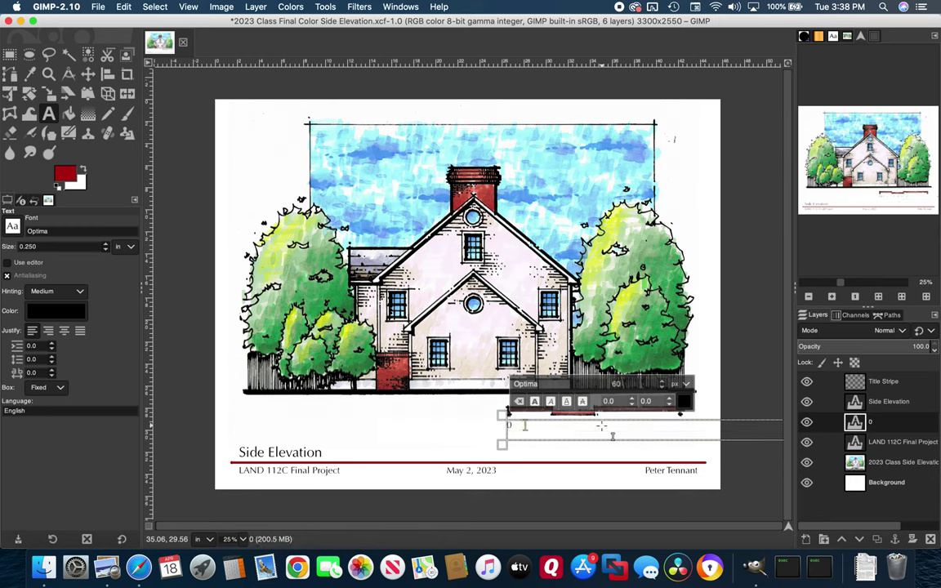
text(8   16)
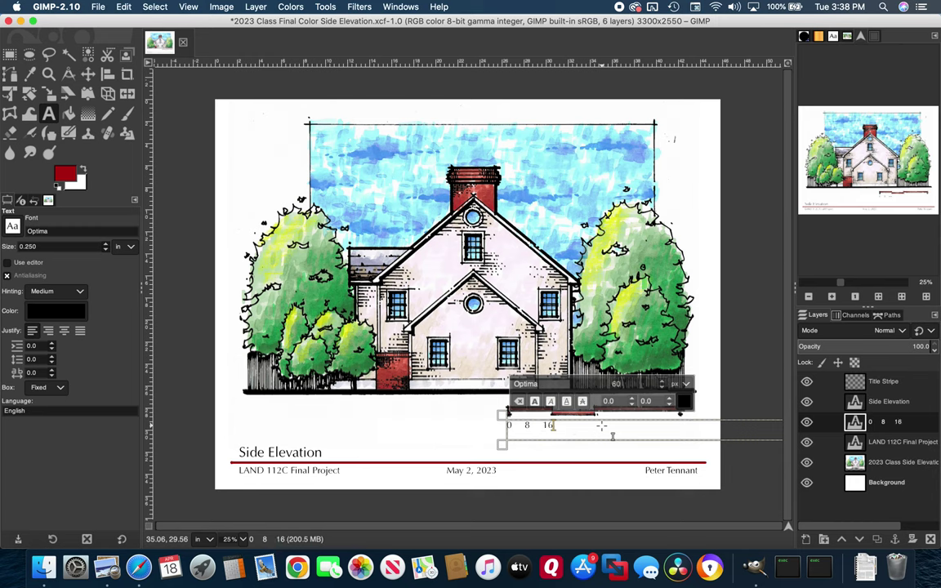
click(525, 439)
key(Delete)
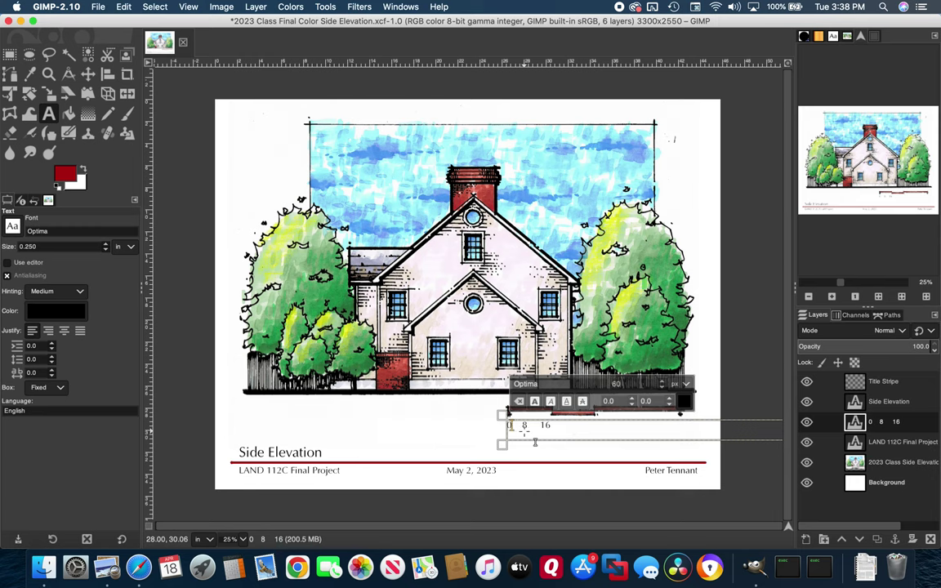
text(')
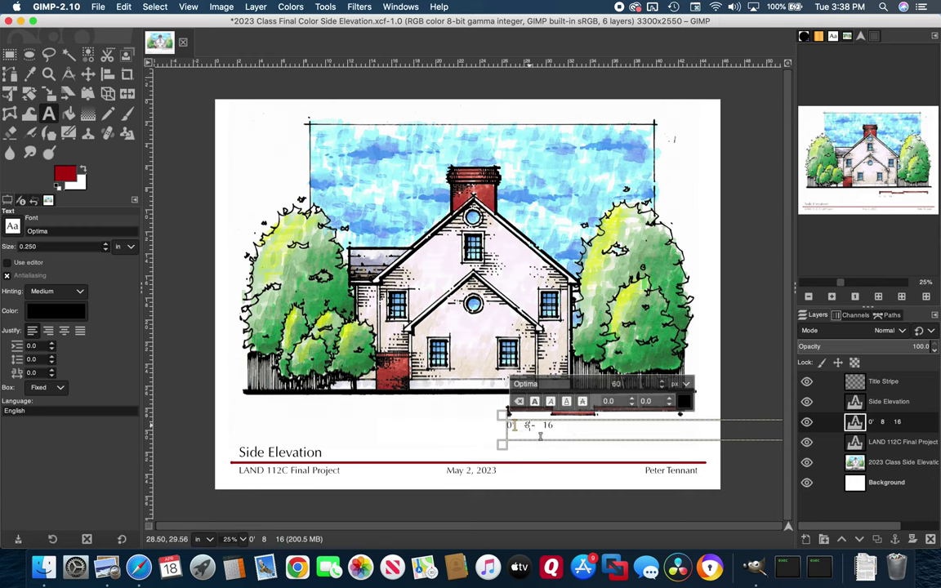
key(Right)
text(')
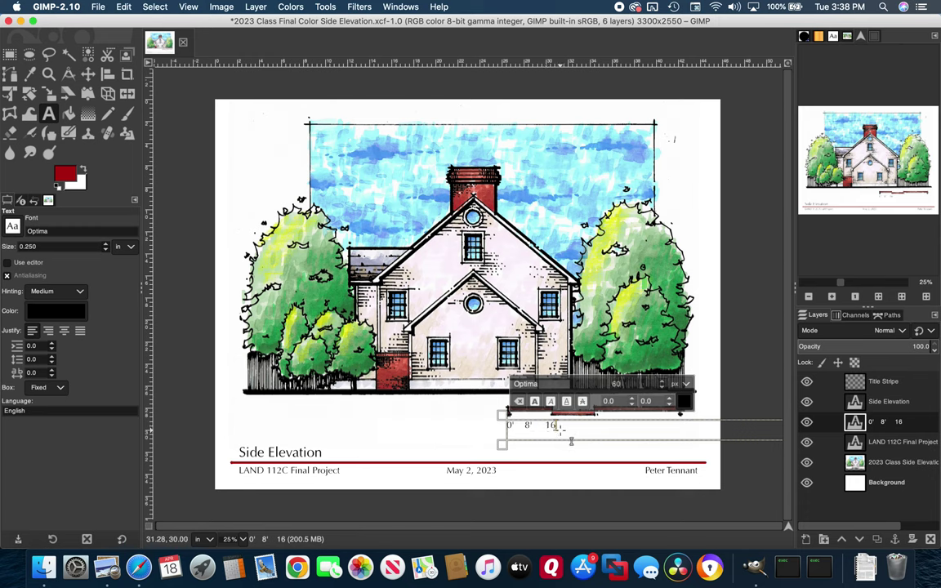
text('32')
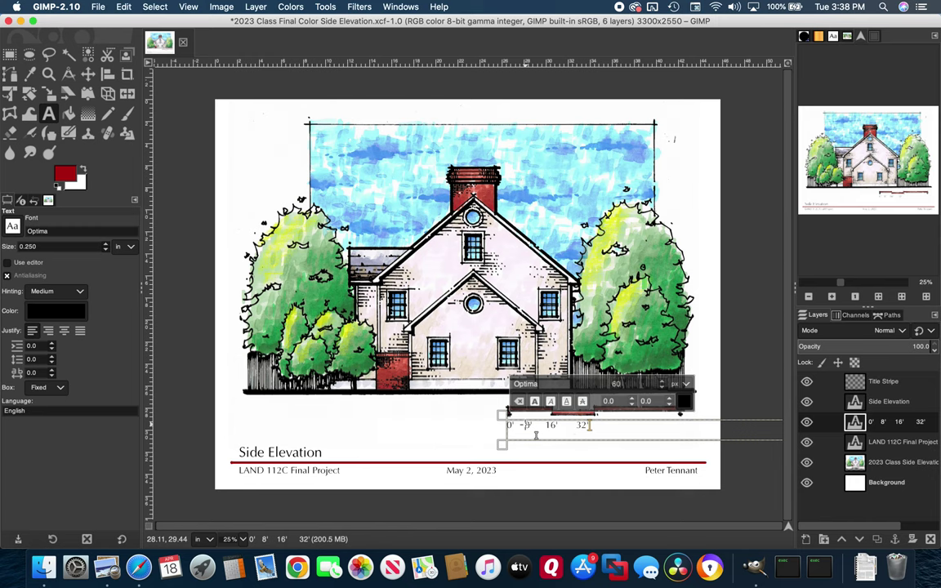
triple_click(536, 434)
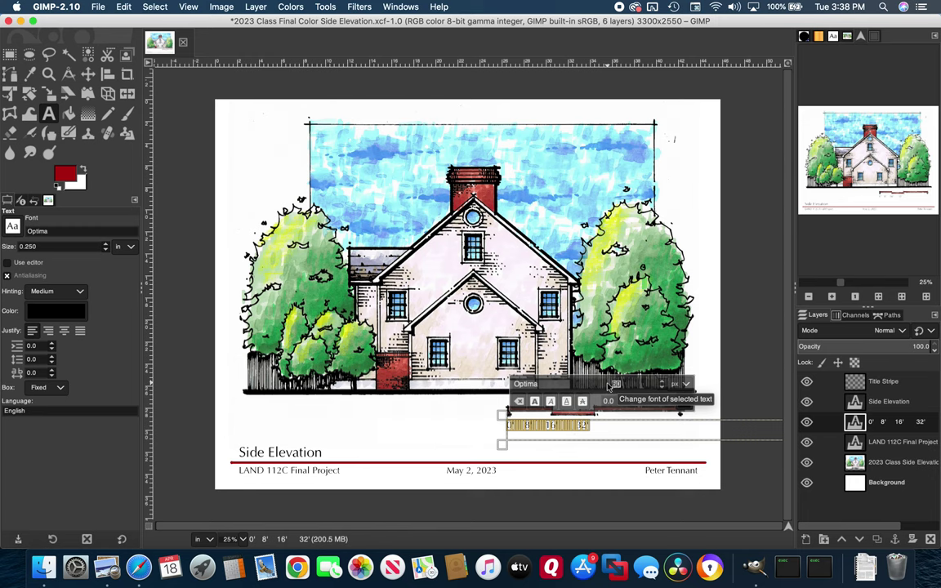
Select the scale labels and try small font sizes of 5 and 10 in the text toolbar.
click(623, 440)
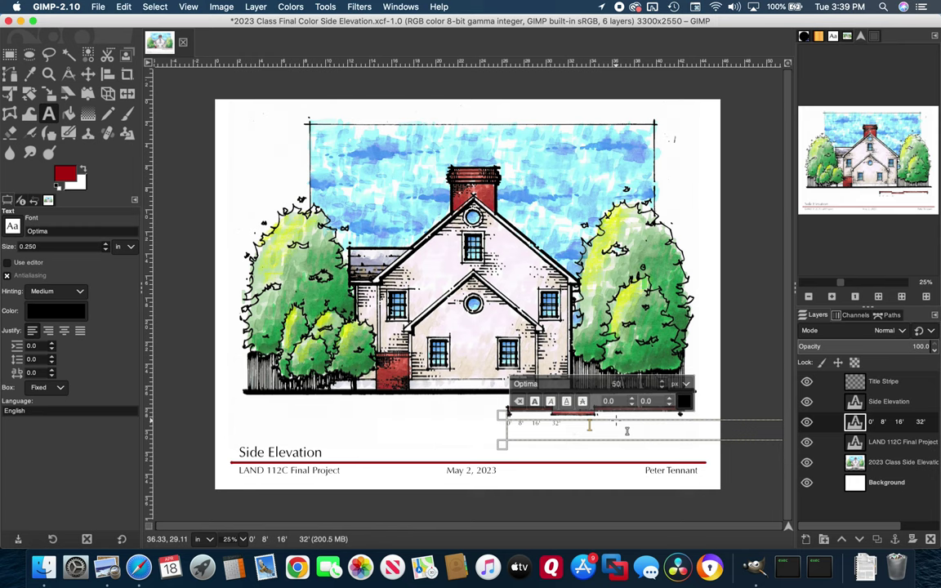
drag(590, 425, 506, 425)
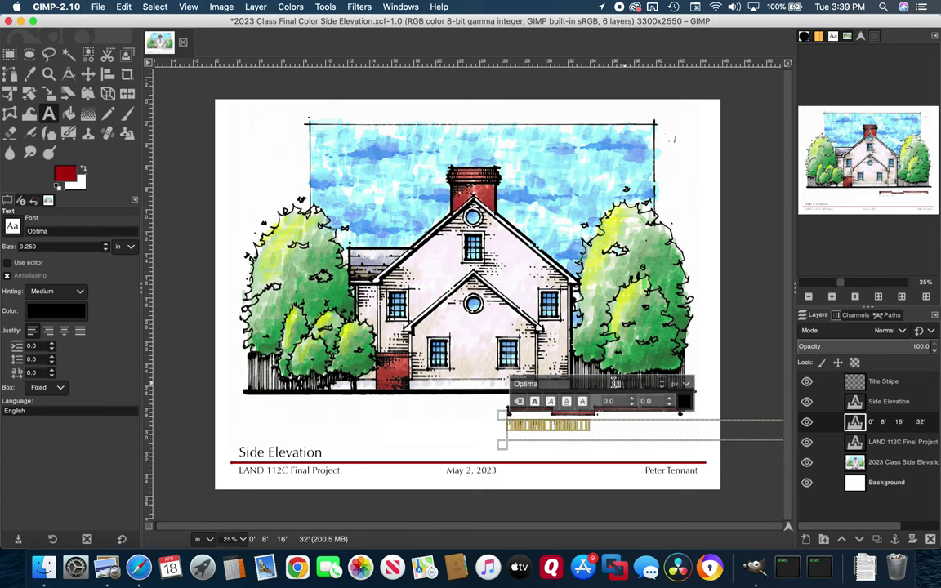
click(615, 384)
text(50)
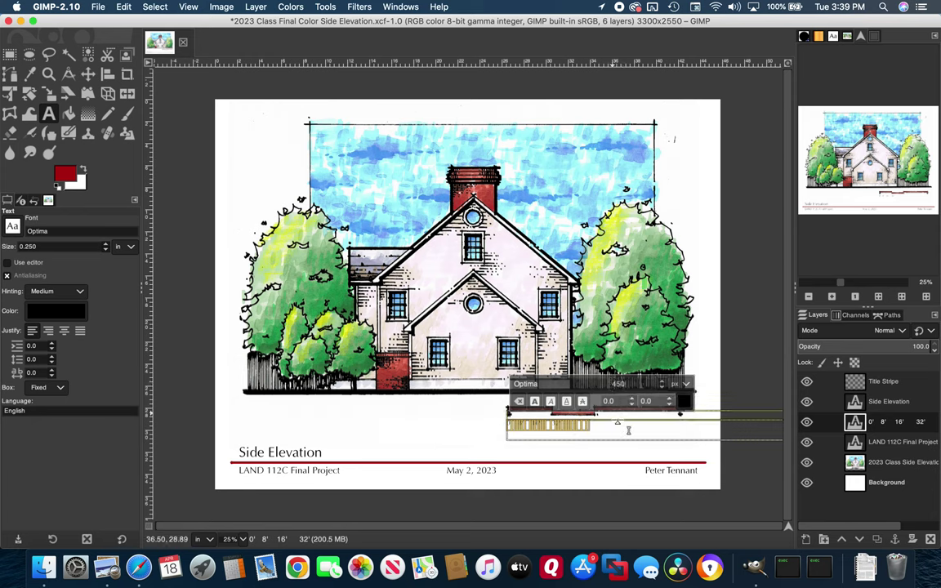
key(Return)
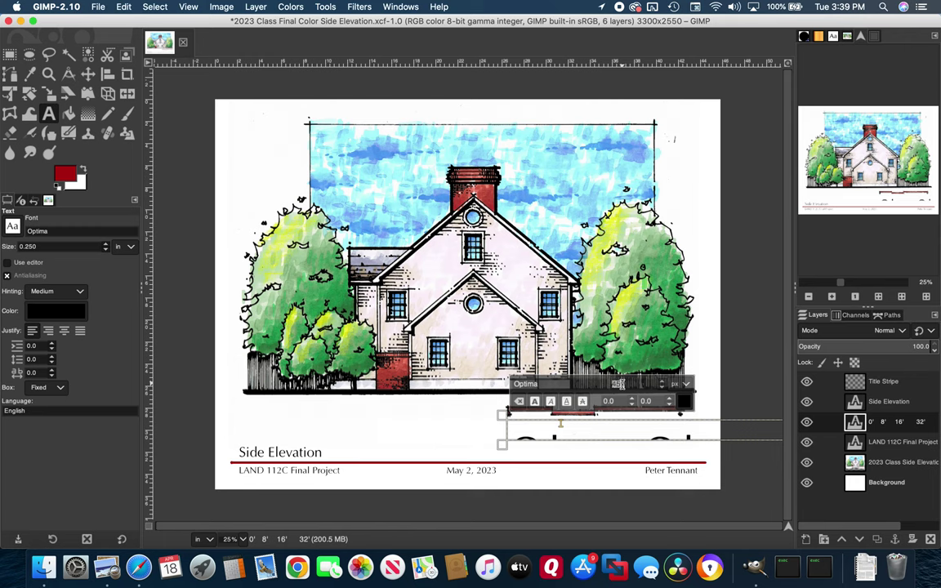
text(5)
text(10)
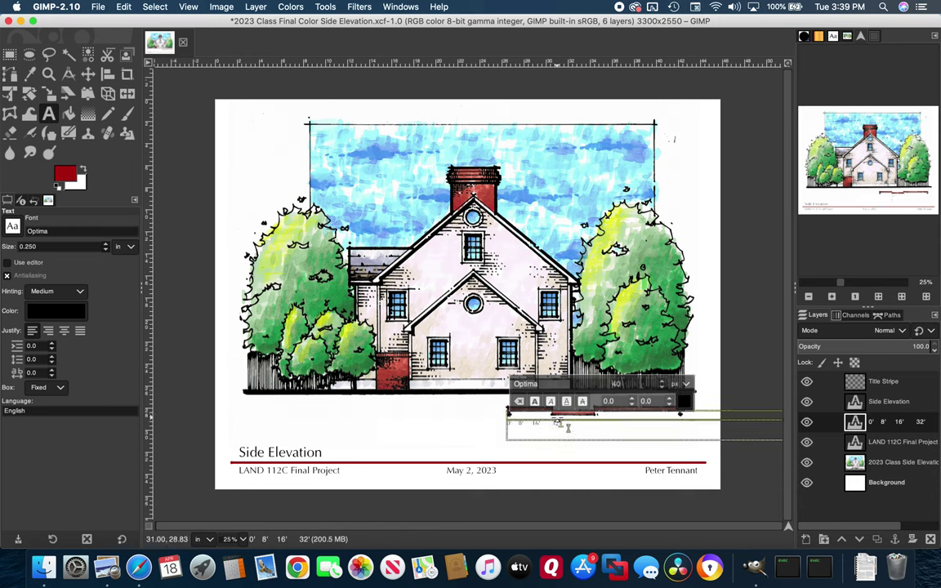
Reselect the labels, widen the text box slightly, and set their font size to 50 px.
triple_click(567, 435)
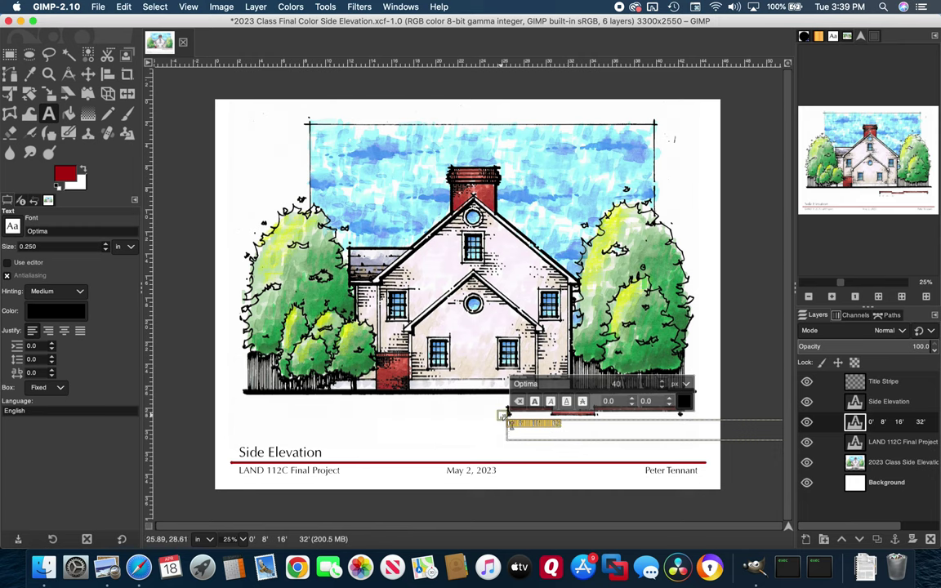
drag(500, 424, 500, 421)
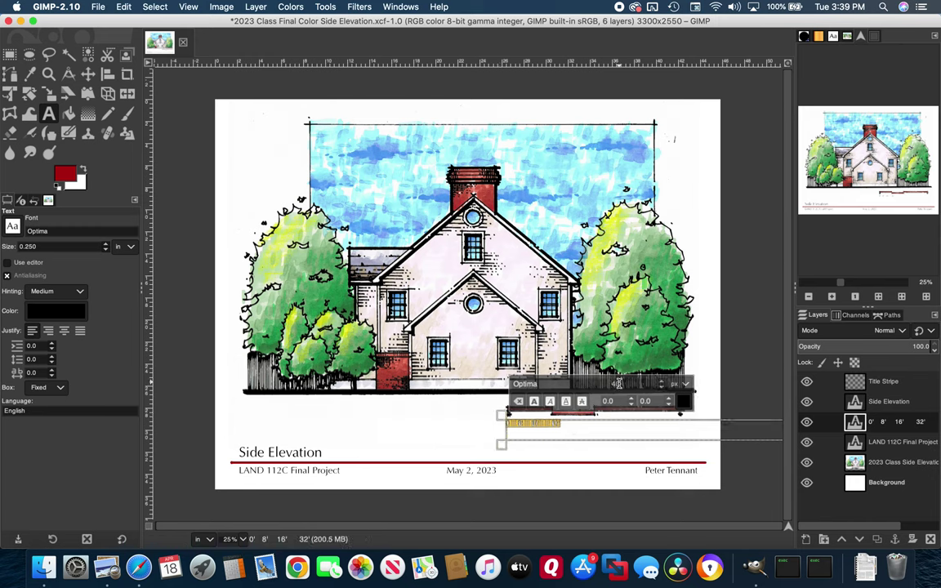
double_click(620, 384)
text(50)
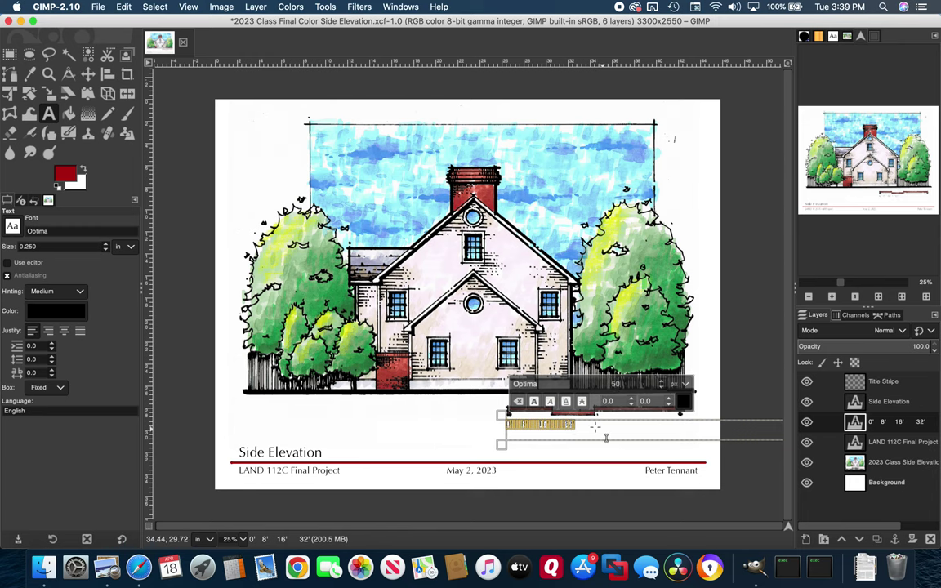
click(594, 427)
triple_click(595, 426)
Space out 0', 8', 16', 32' under the scale bar ticks, then finish editing on Background.
click(533, 433)
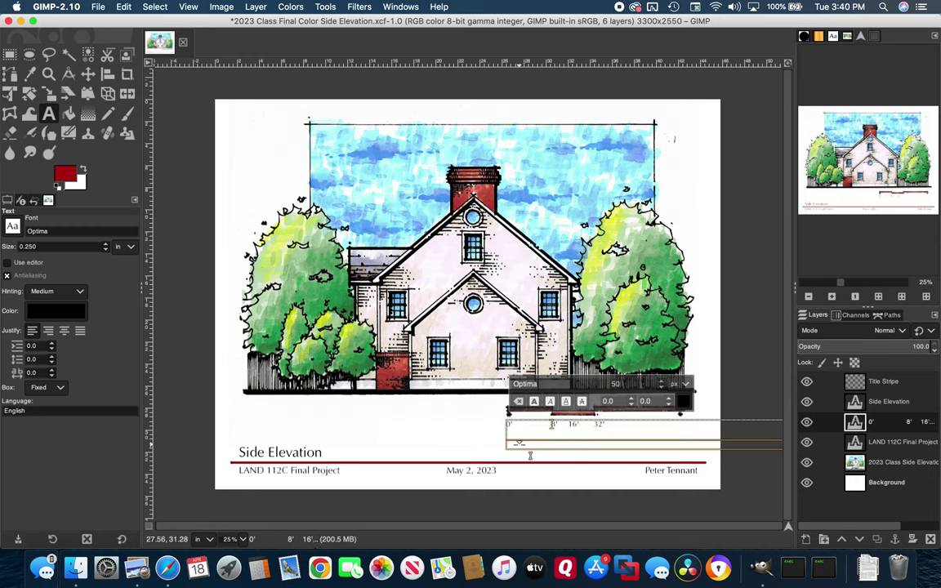
click(571, 431)
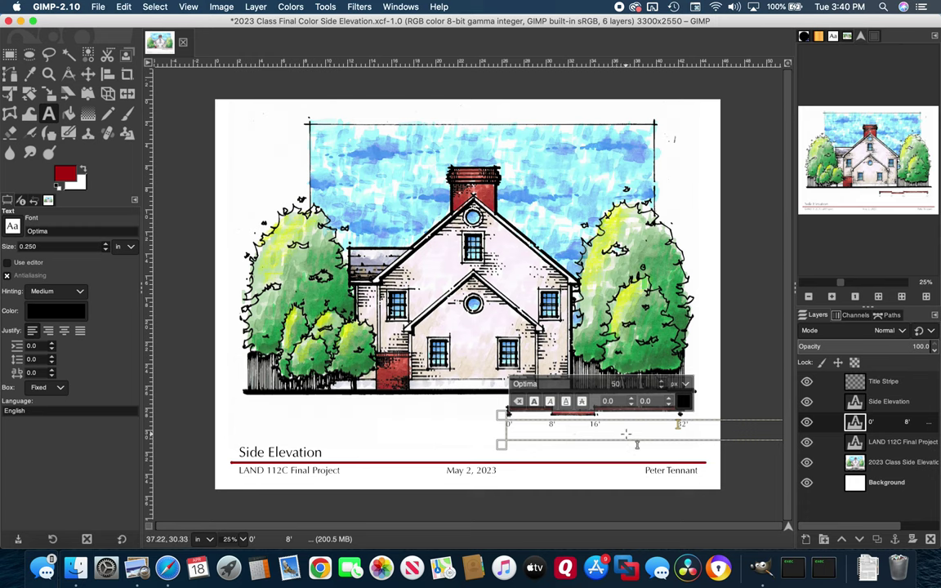
click(893, 485)
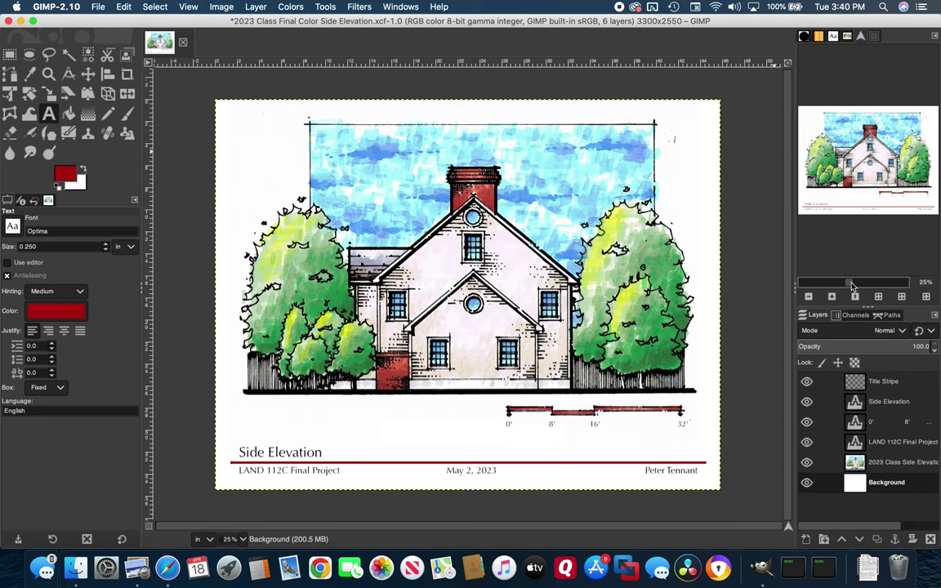
Zoom into the sheet's top-right corner and toggle the color scan layer's visibility to inspect stray marks.
drag(845, 286, 863, 286)
scroll(774, 257, down, 5)
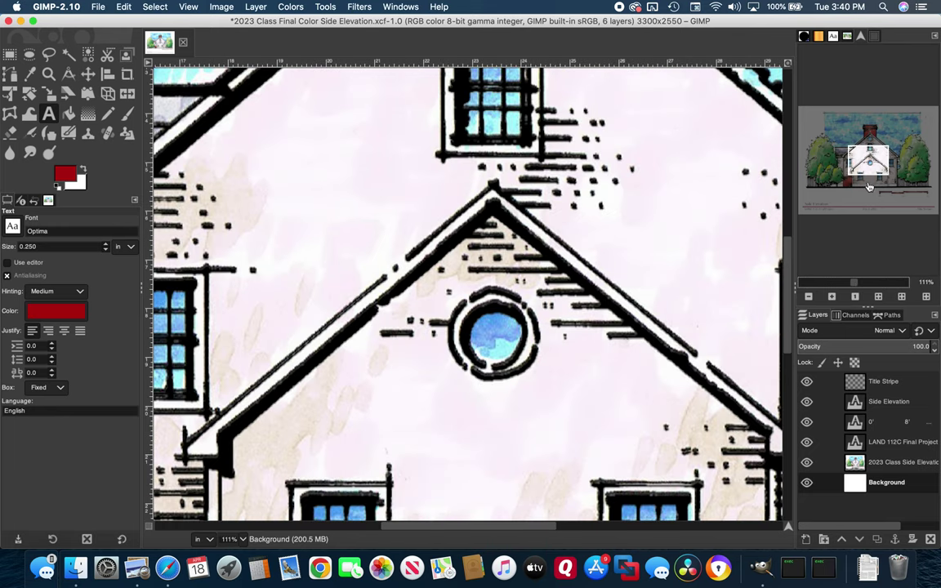
click(914, 124)
drag(914, 124, 923, 116)
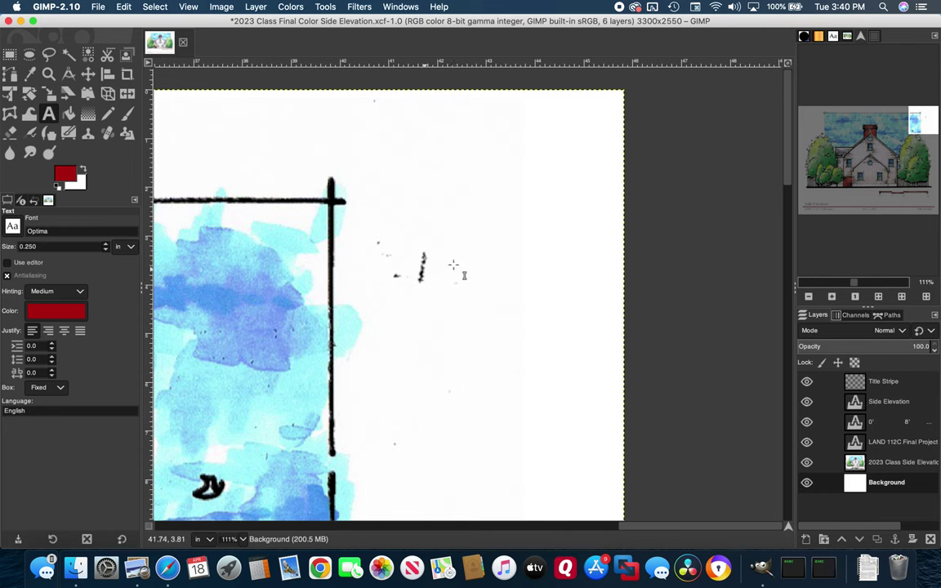
click(854, 463)
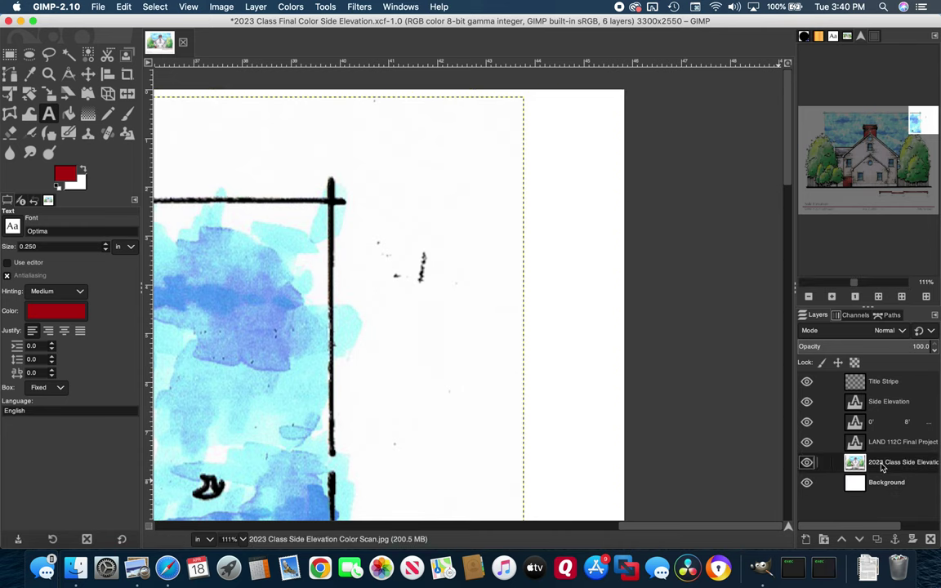
click(807, 462)
click(807, 463)
Rectangle-select the stray specks right of the frame line and cut them away.
click(10, 54)
drag(467, 213, 368, 309)
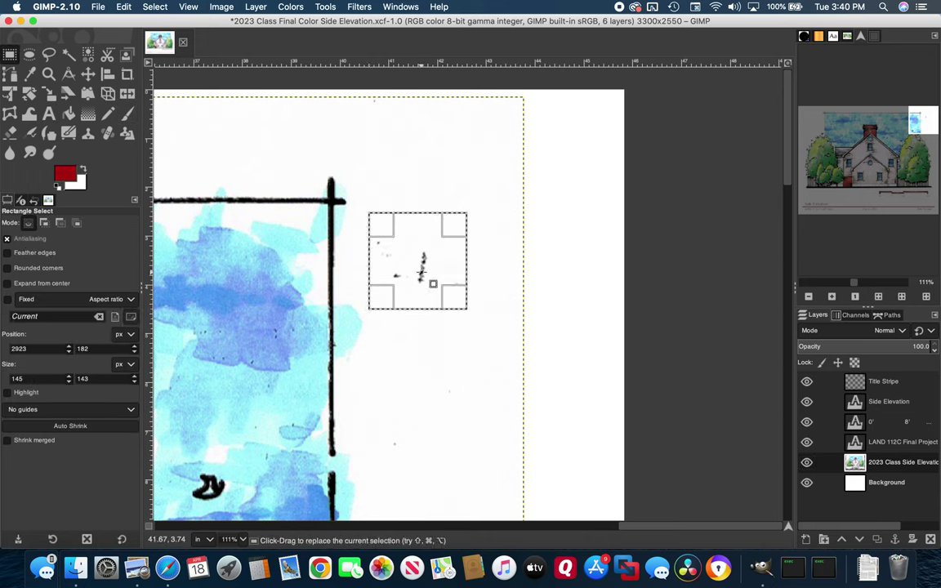
click(123, 6)
click(130, 55)
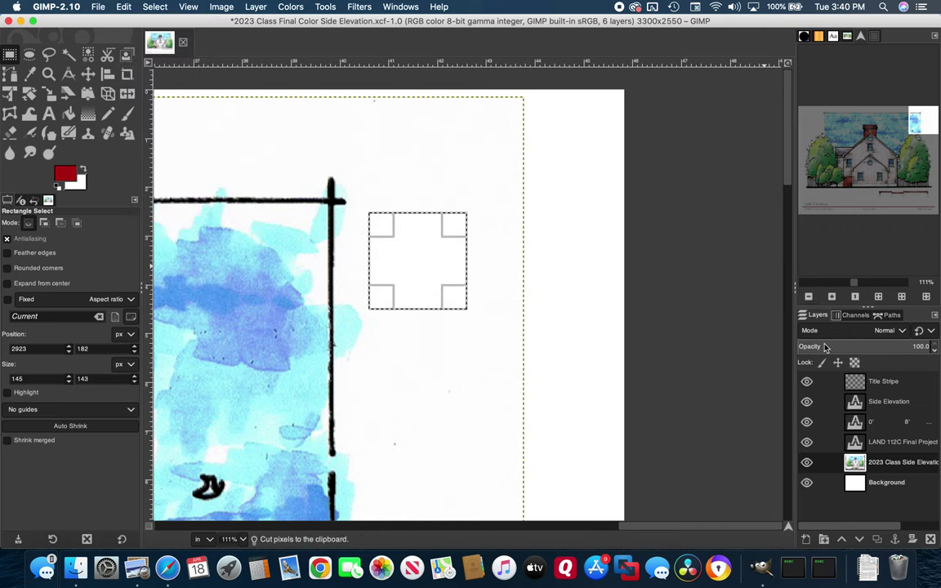
Make the Background layer active, clear the selection, and zoom back out to the whole sheet.
click(880, 483)
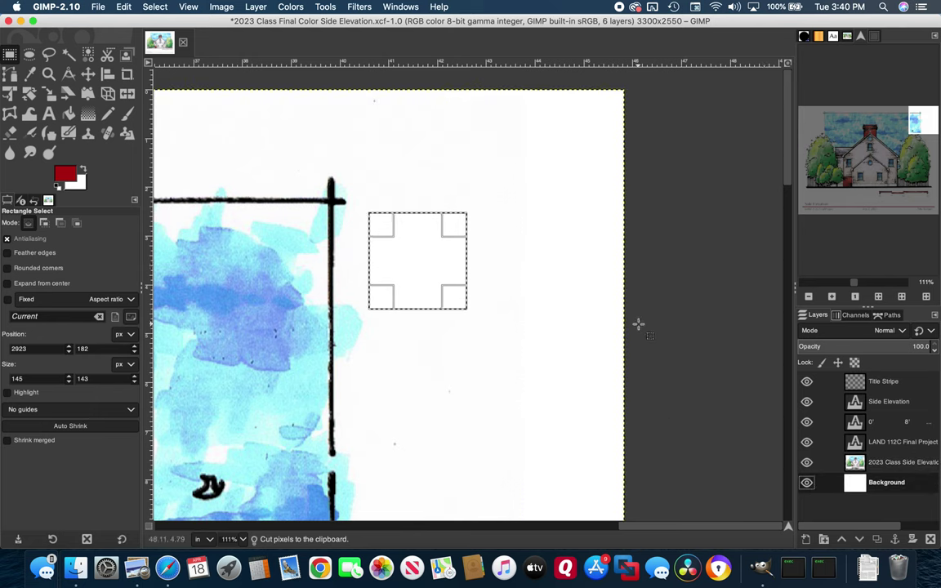
click(552, 273)
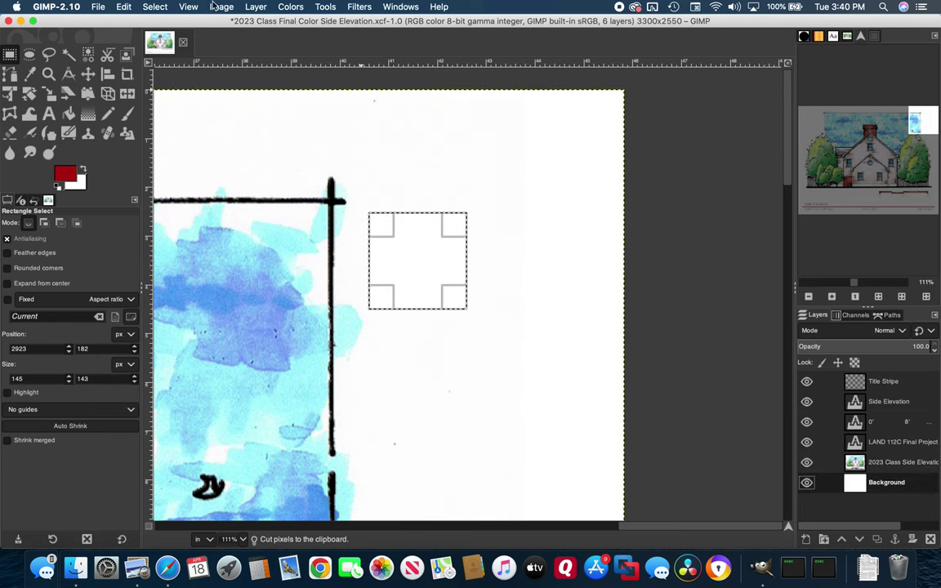
click(154, 6)
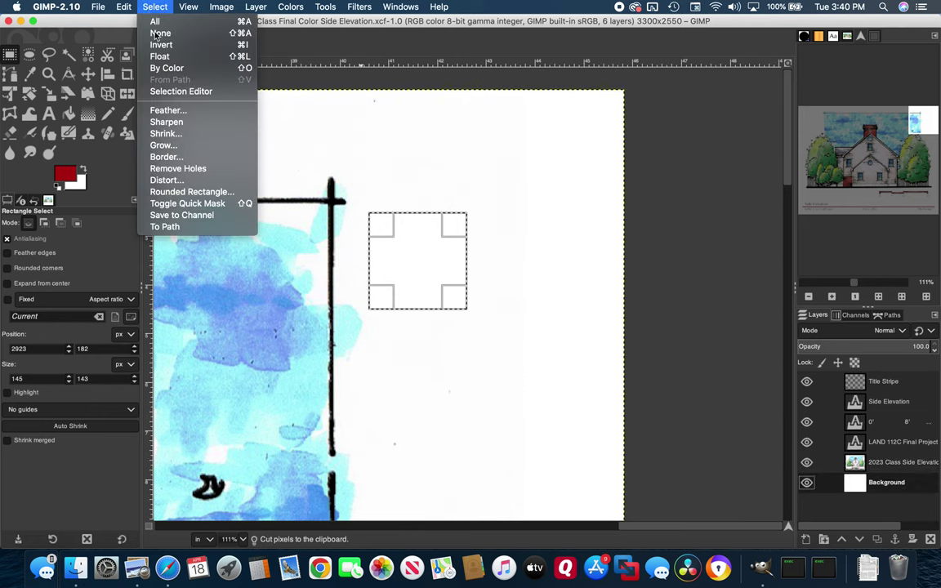
click(157, 33)
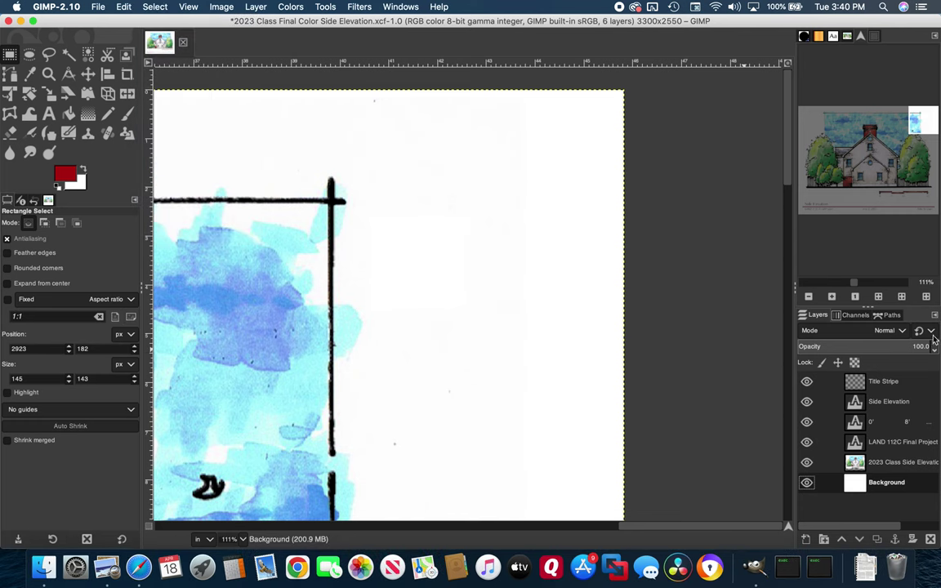
drag(933, 279, 845, 284)
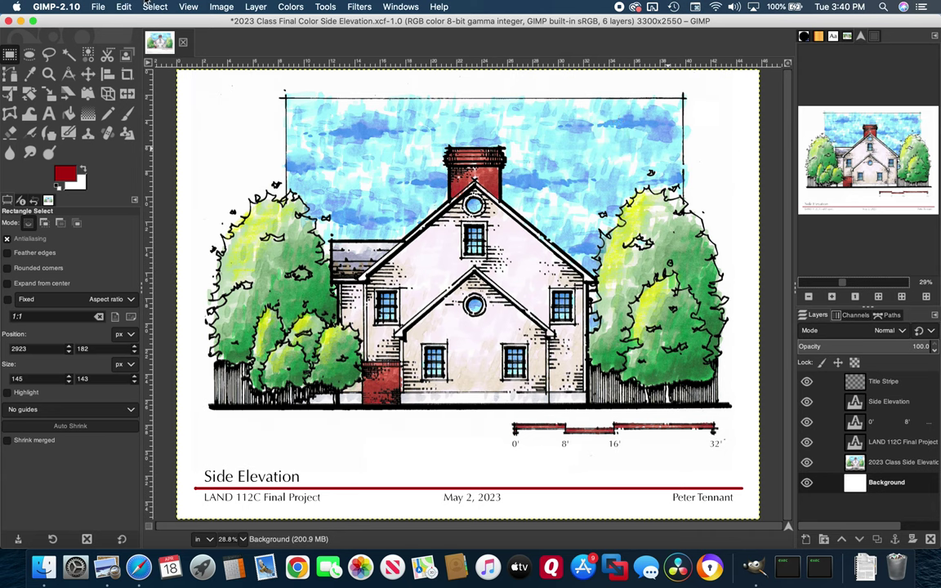
Save the side elevation sheet as XCF and start Export As for a PDF.
click(97, 6)
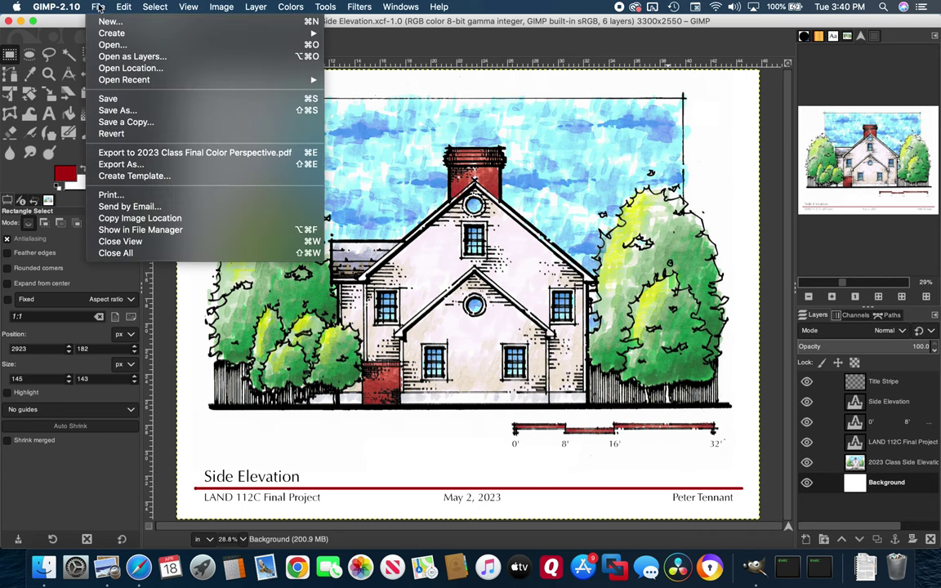
click(103, 98)
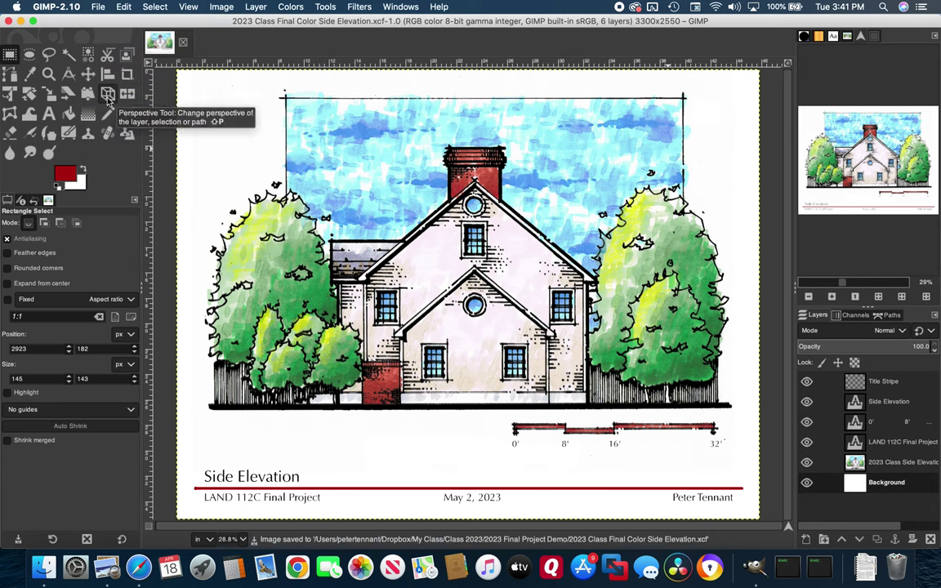
click(98, 8)
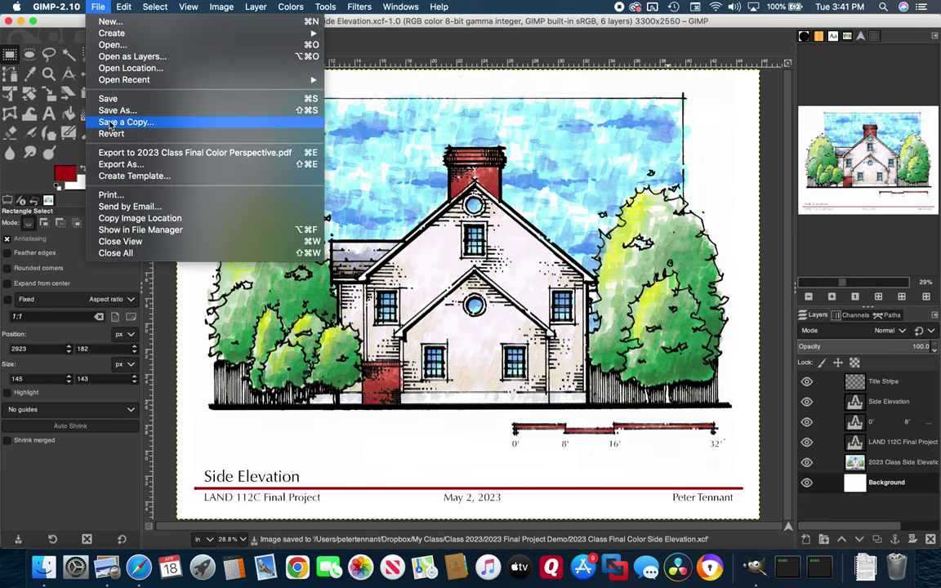
click(107, 166)
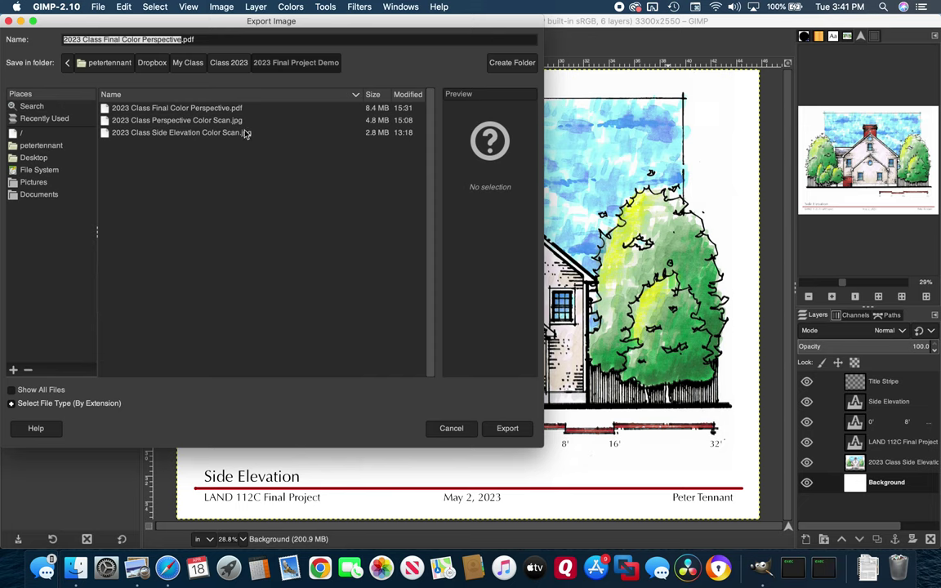
Rename the export to '2023 Class Final Color Side Elevation.pdf', replacing 'Perspective', and export it as PDF.
click(143, 40)
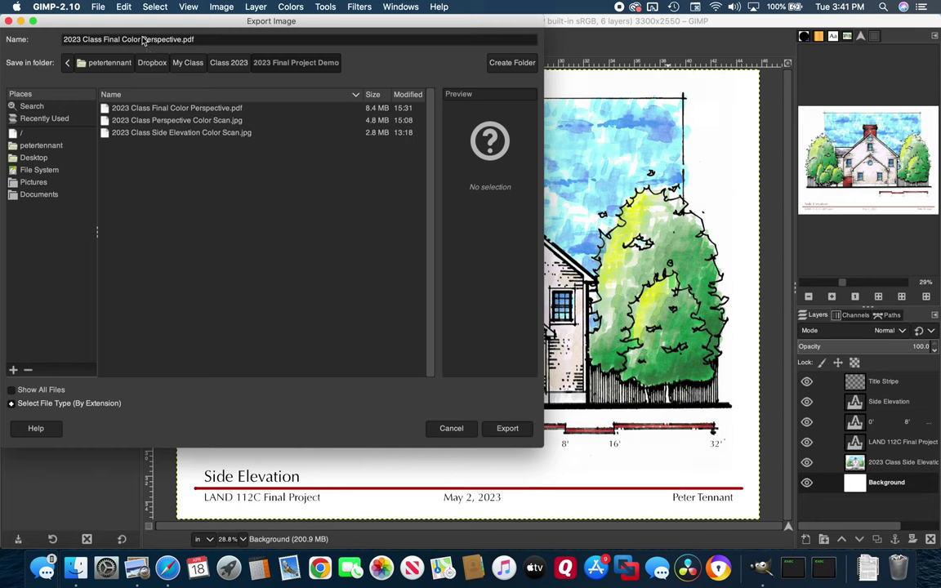
text(Side E)
text(levati)
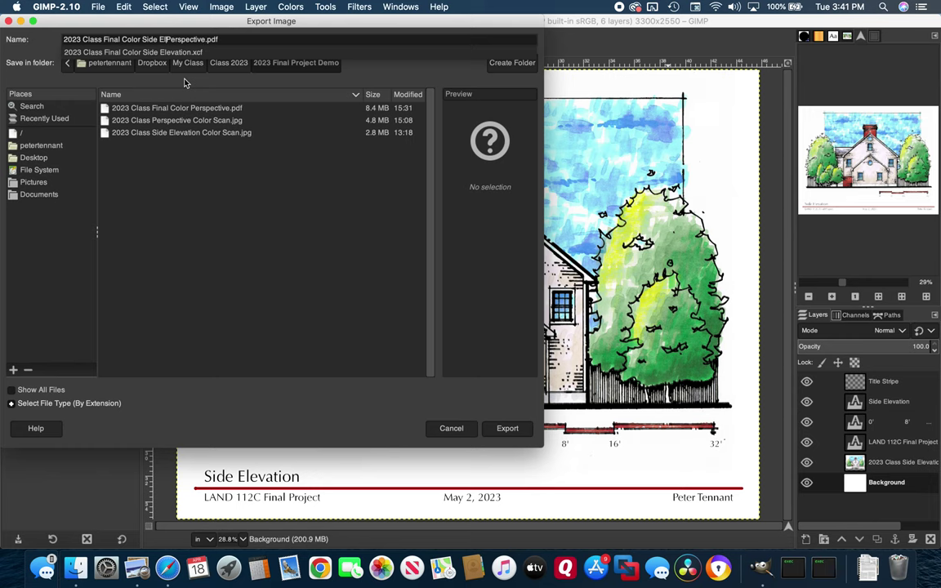
text(on)
key(Delete)
key(Delete)
key(Delete)
key(Delete)
key(Delete)
key(Delete)
key(Delete)
key(Delete)
key(Delete)
key(Delete)
click(504, 431)
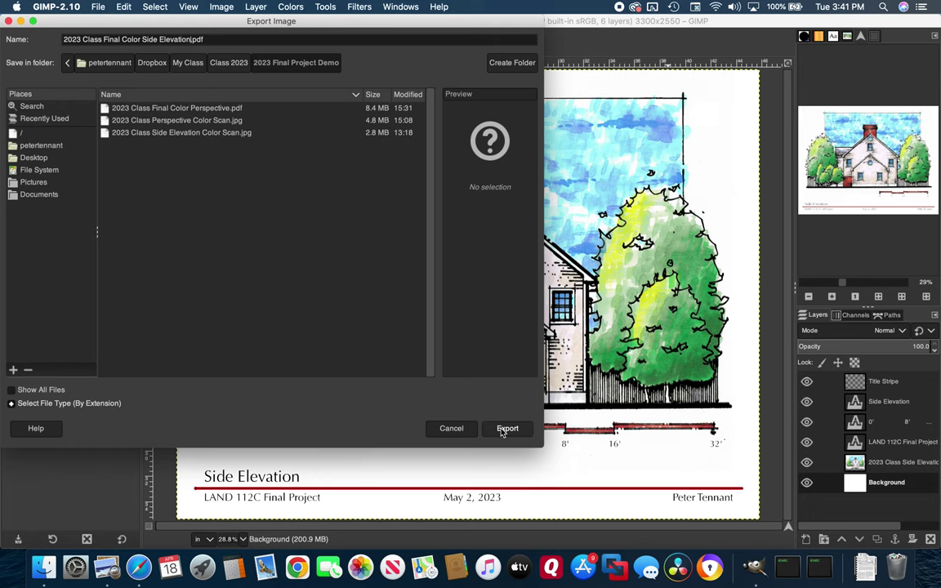
click(505, 429)
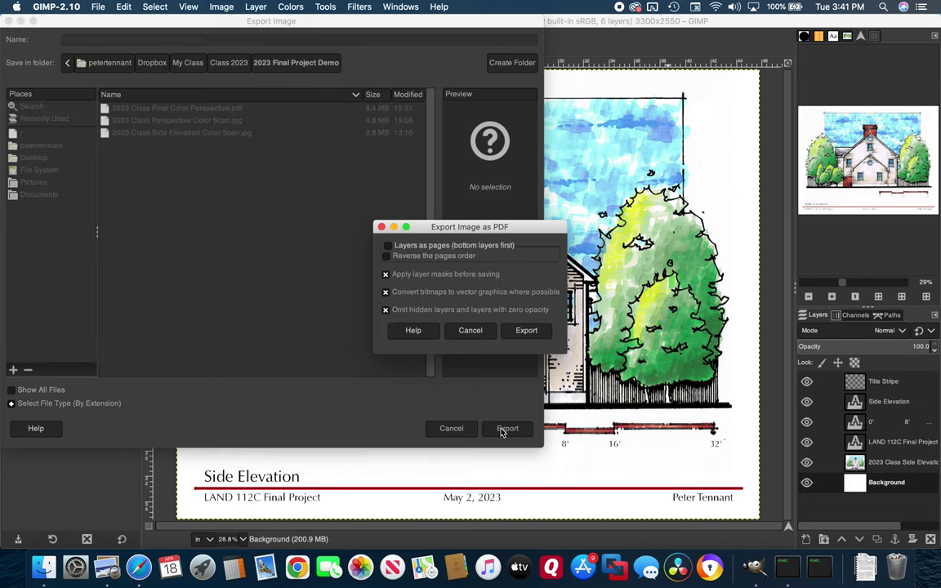
click(527, 332)
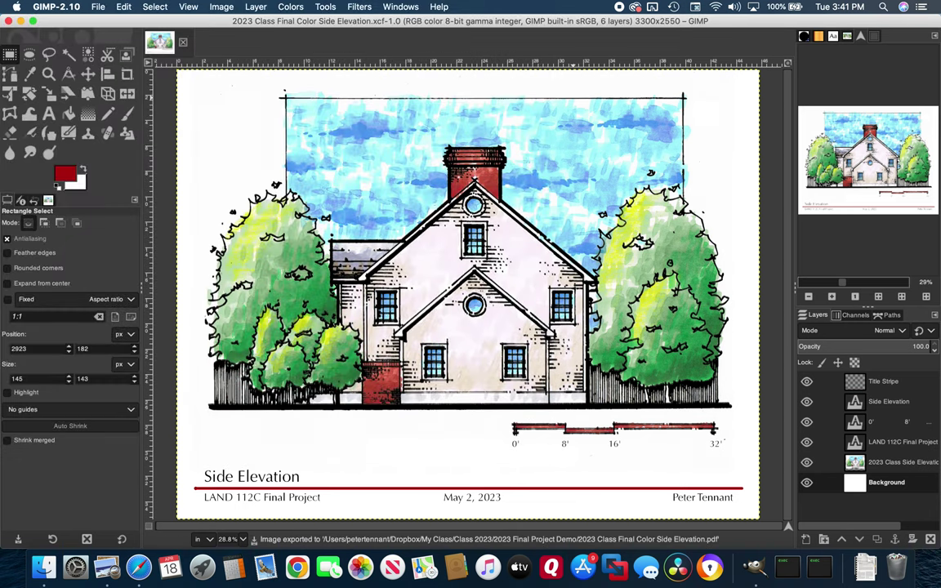
Switch to the 2023 Final Project Demo folder in Finder and open the Side Elevation PDF in Preview.
key(super+Tab)
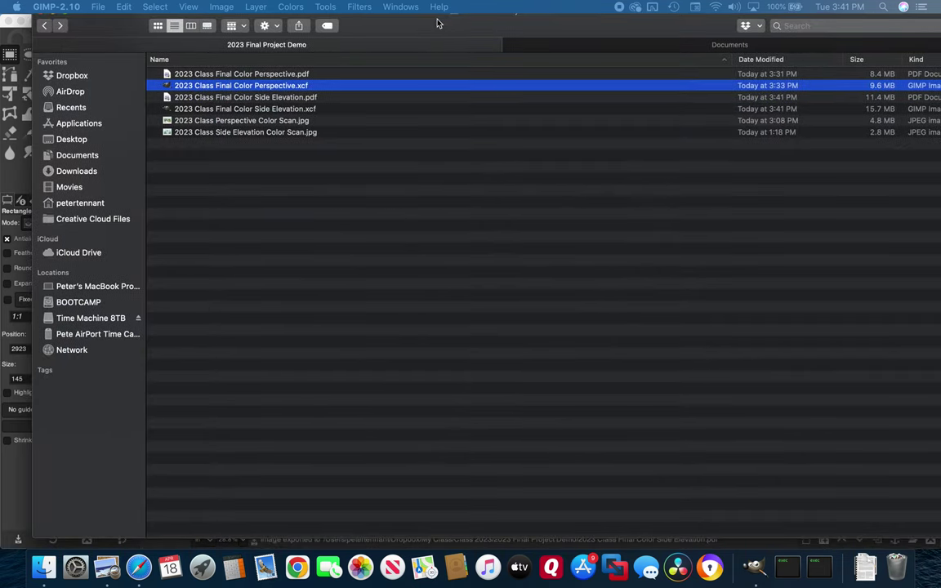
drag(437, 23, 392, 33)
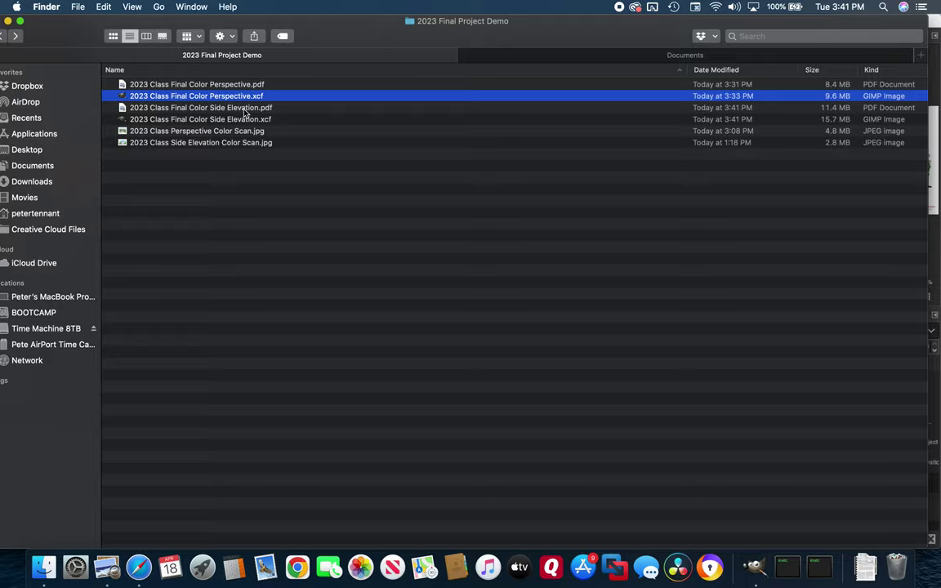
click(245, 109)
double_click(244, 111)
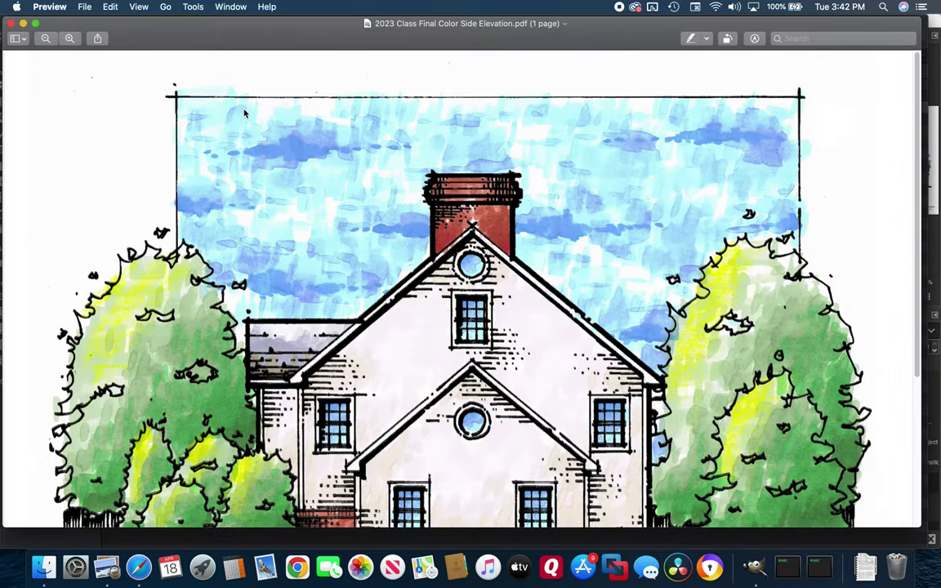
Zoom in and out on the side elevation PDF in Preview, then close the window.
scroll(512, 94, down, 5)
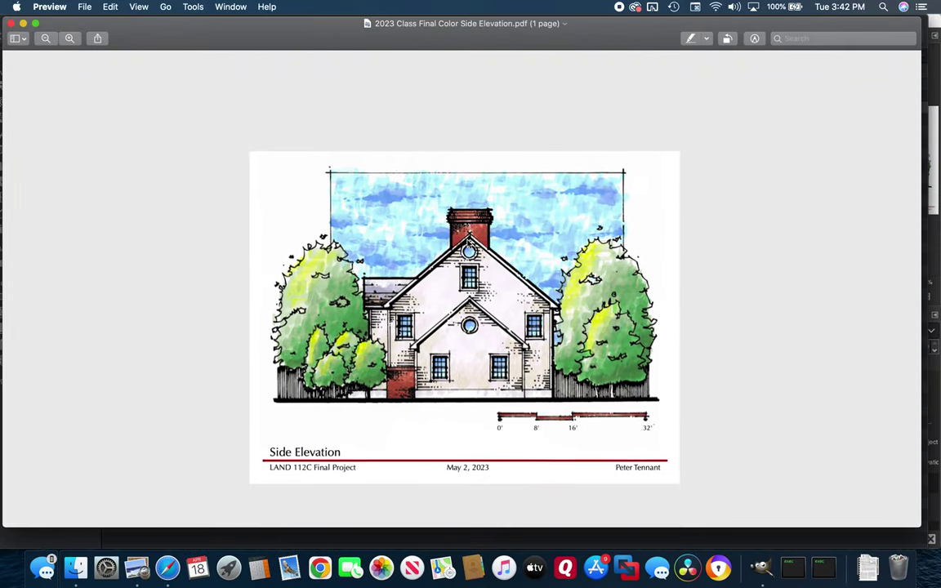
scroll(468, 244, up, 5)
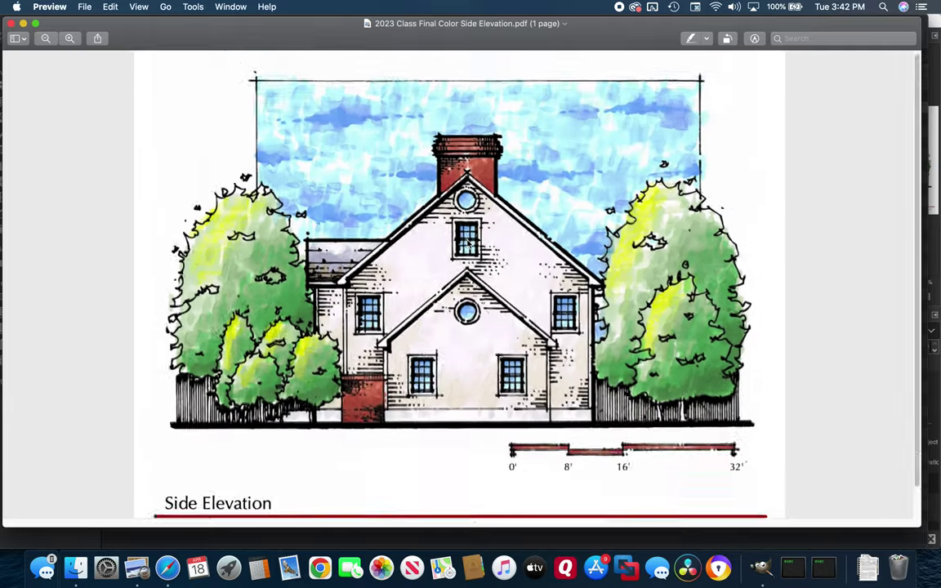
scroll(468, 243, down, 5)
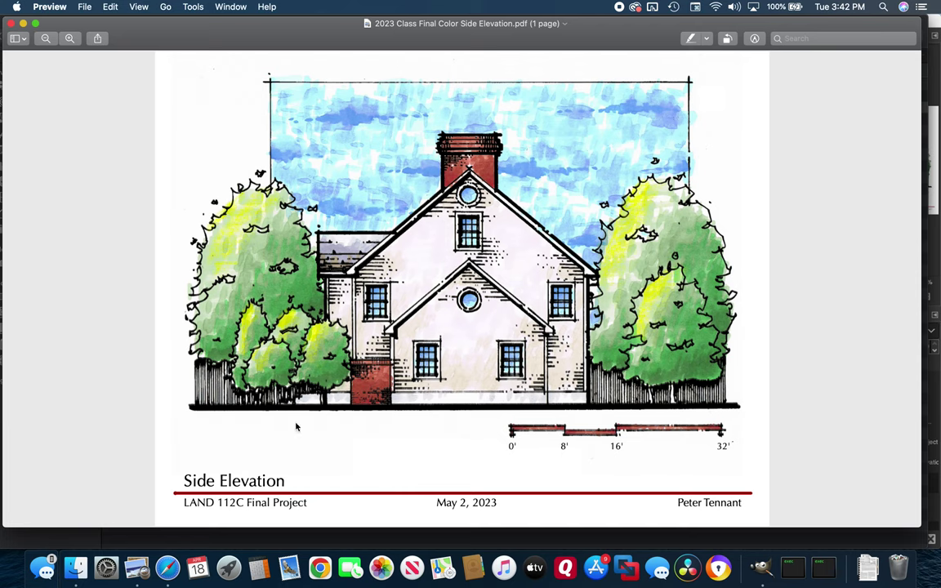
click(12, 24)
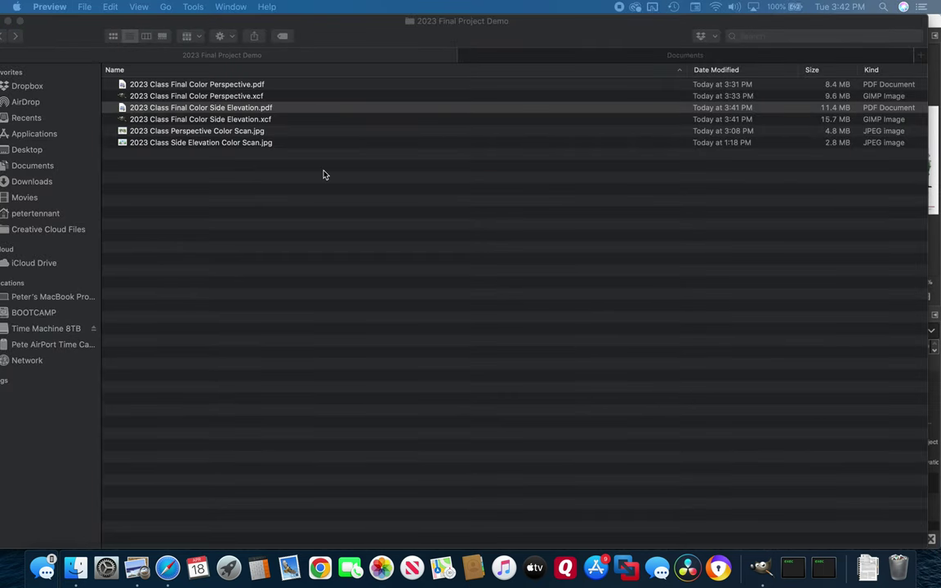
Switch back to GIMP and resave the sheet as '2023 Class Final Color Side Elevation.xcf'.
click(761, 568)
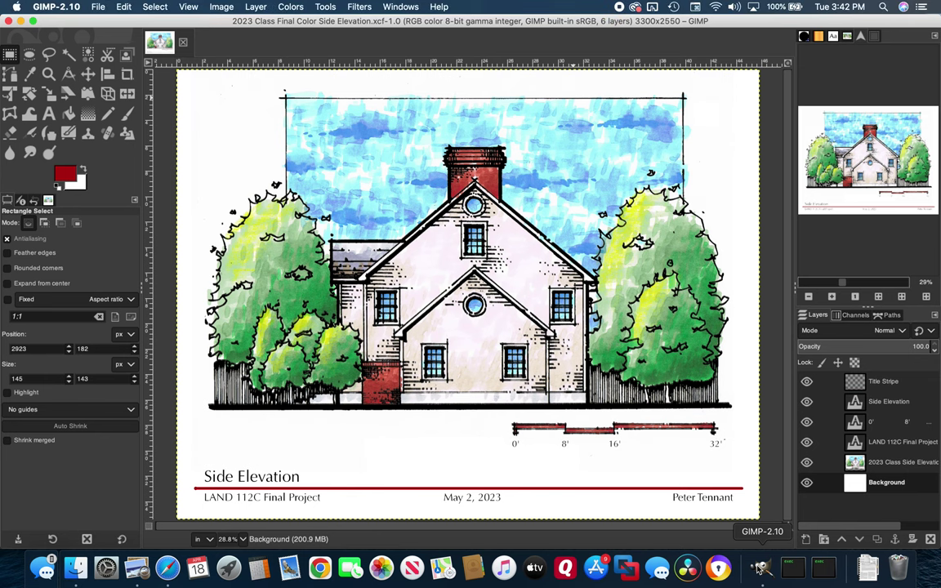
click(97, 6)
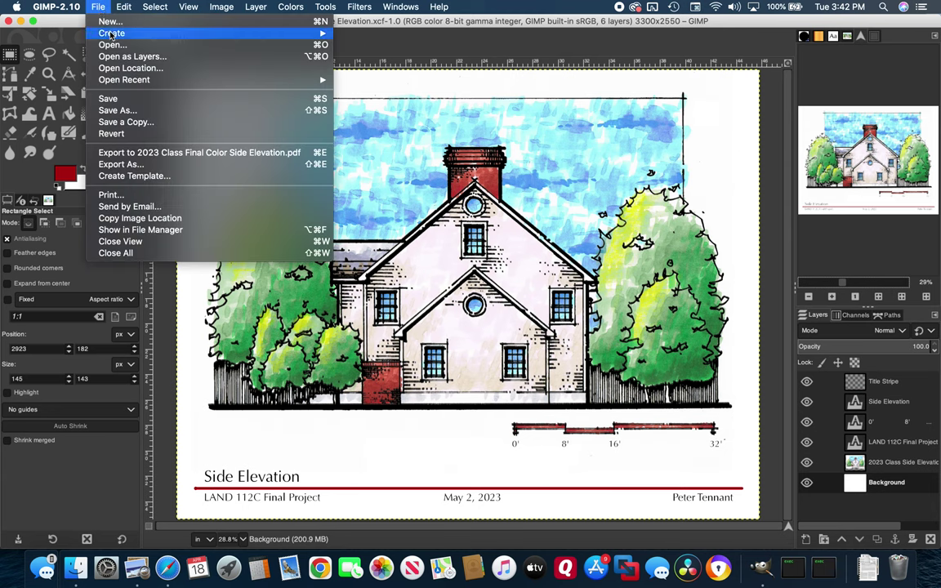
click(108, 99)
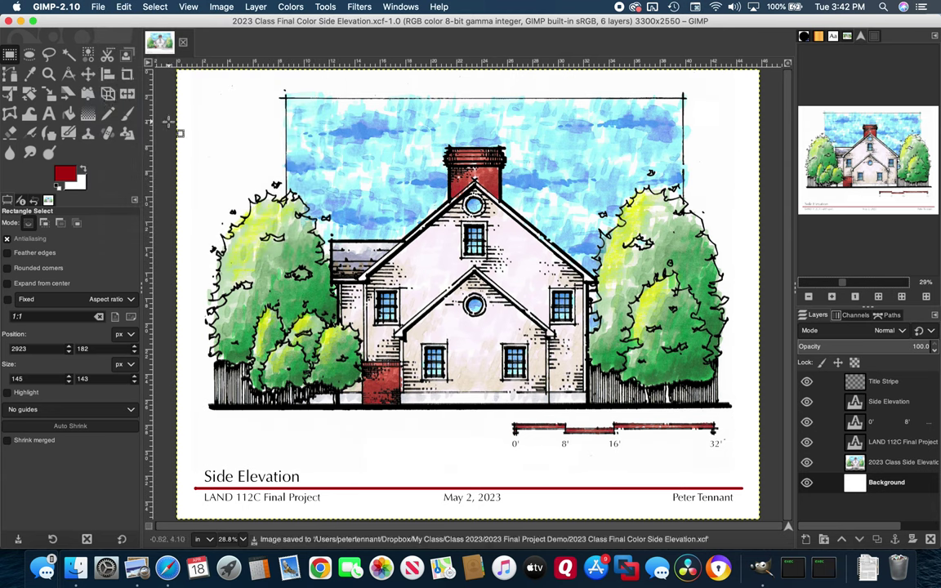